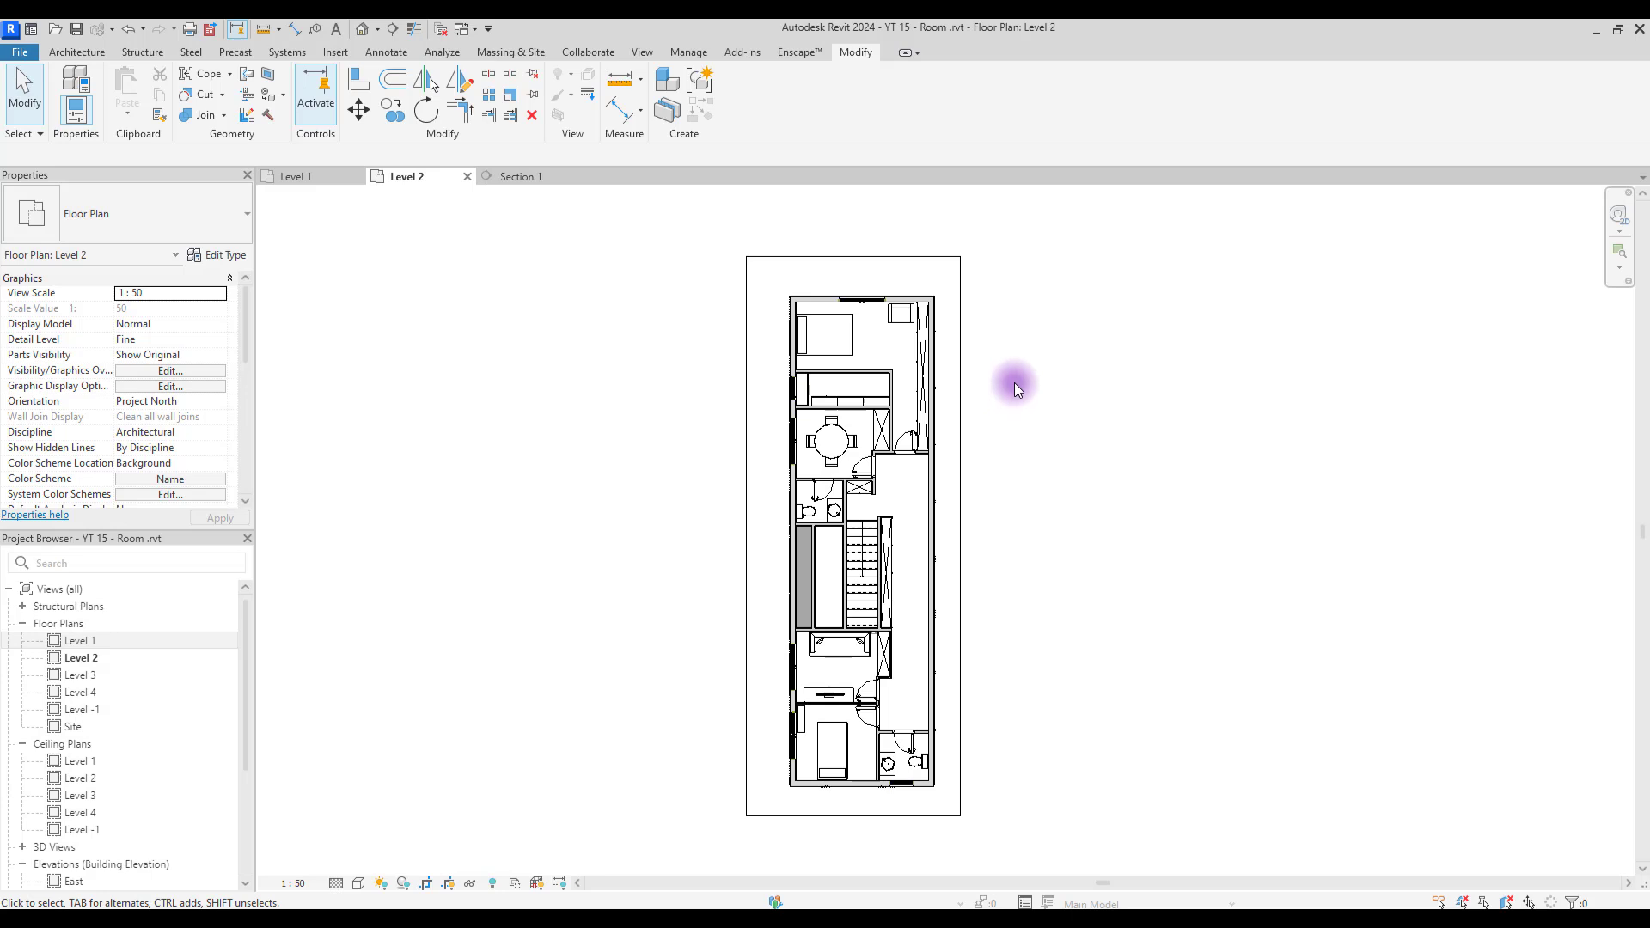
# Bring up the Architecture ribbon tools and zoom in slightly on the Level 2 plan.
pyautogui.press('Escape')
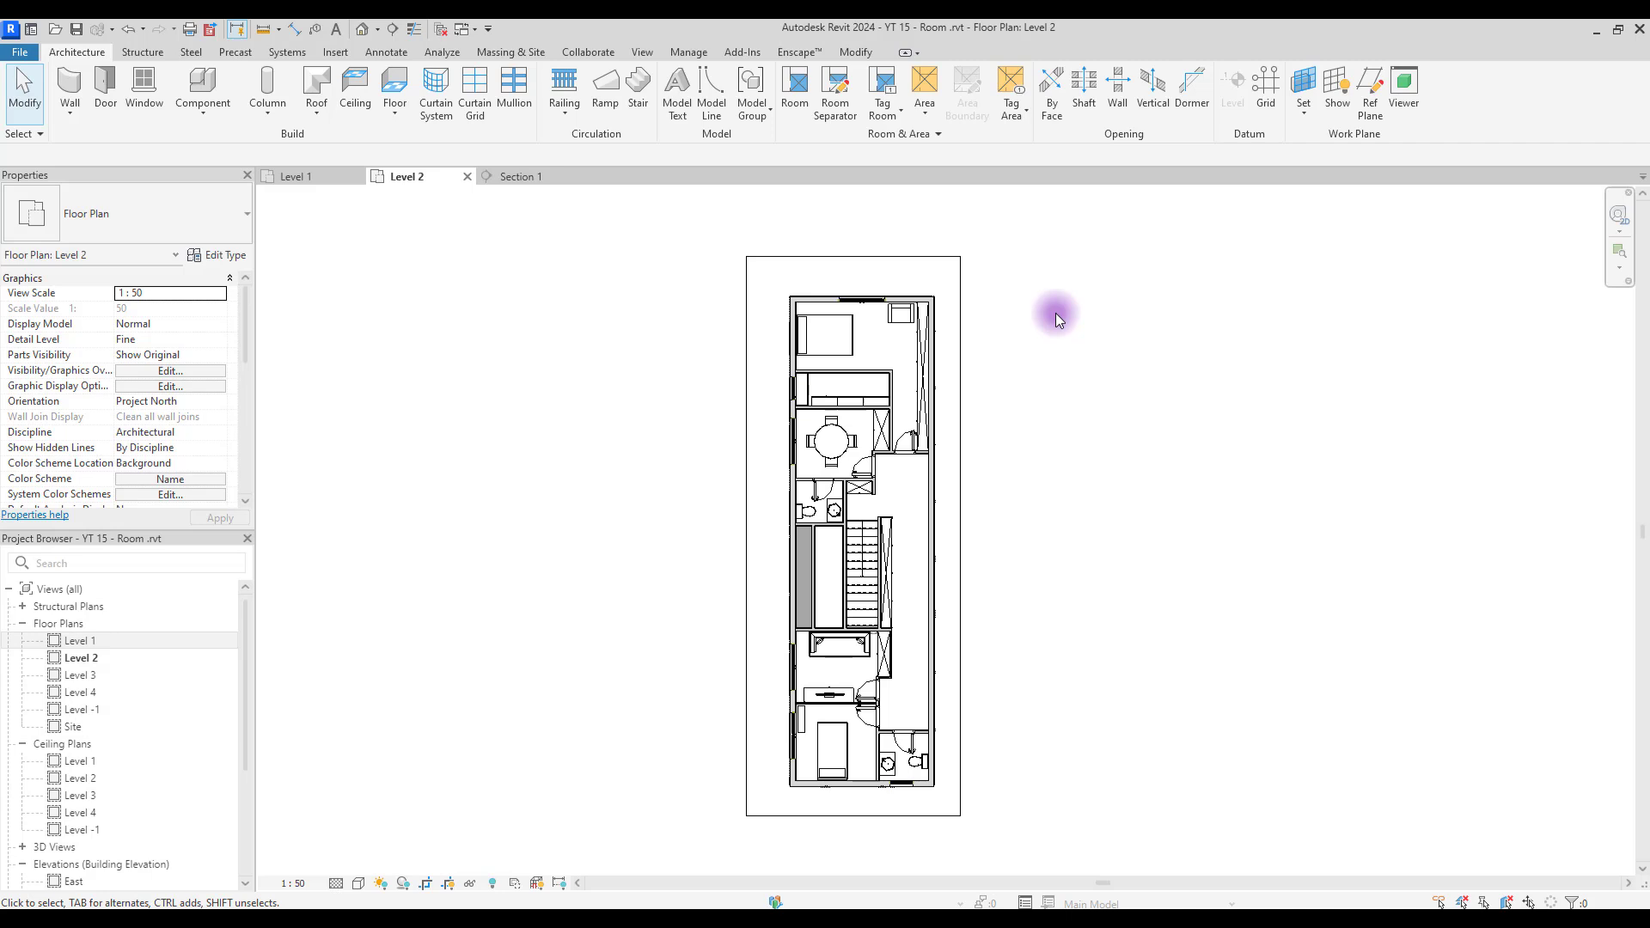
pyautogui.scroll(1, 903, 339)
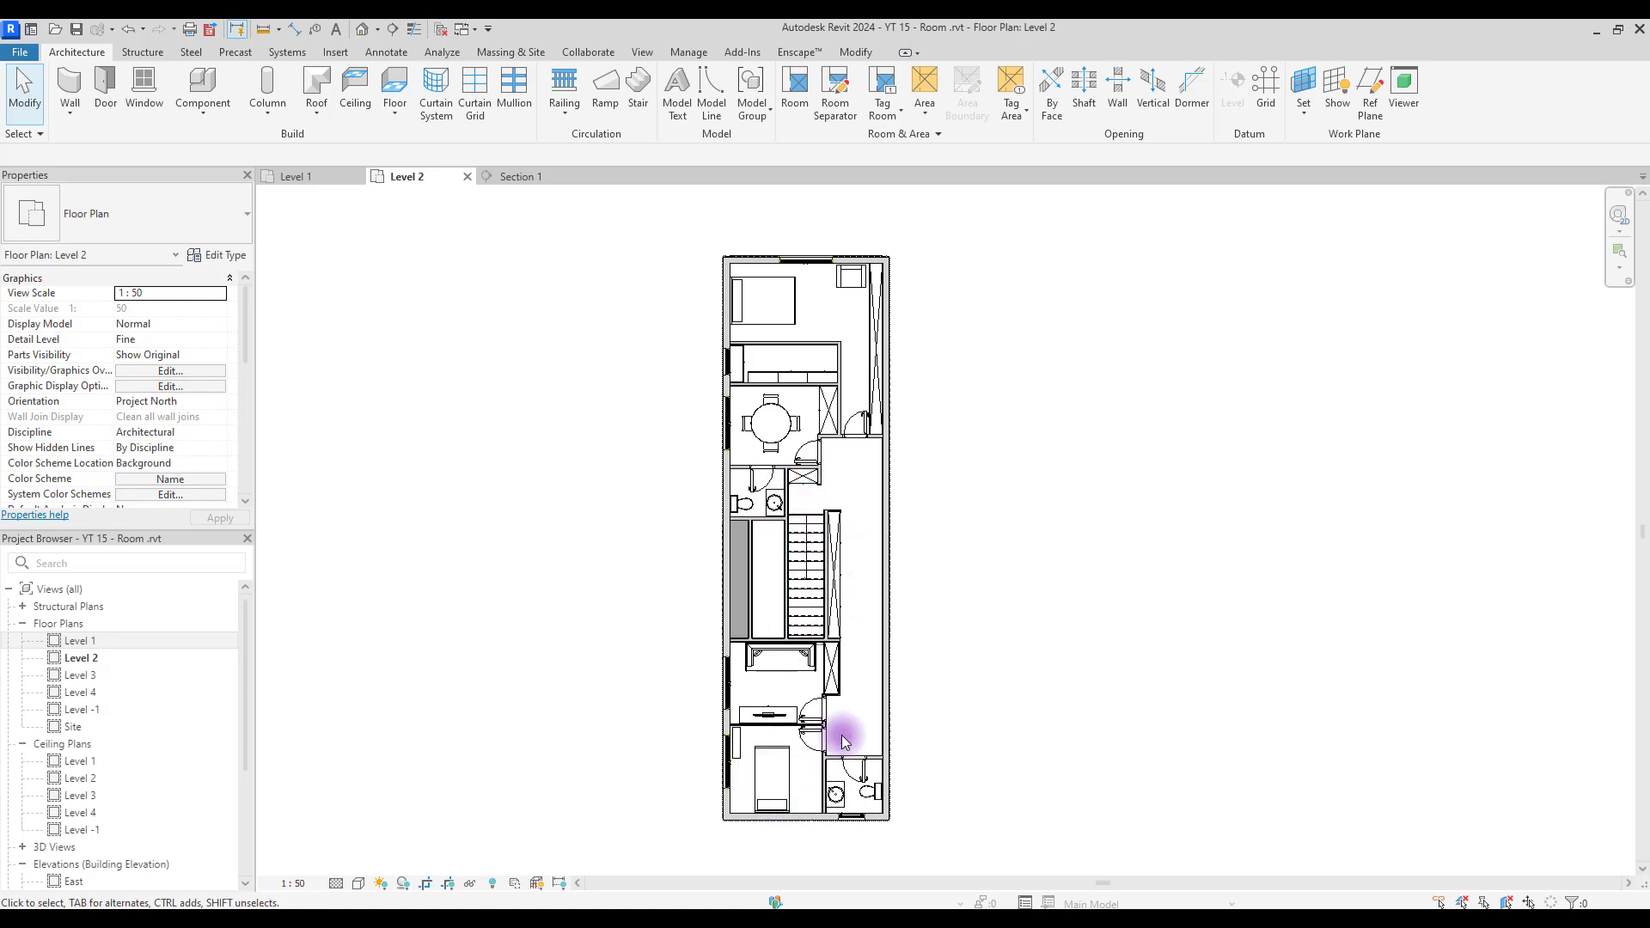
pyautogui.click(304, 180)
pyautogui.moveTo(802, 410); pyautogui.dragTo(972, 452, button='middle')
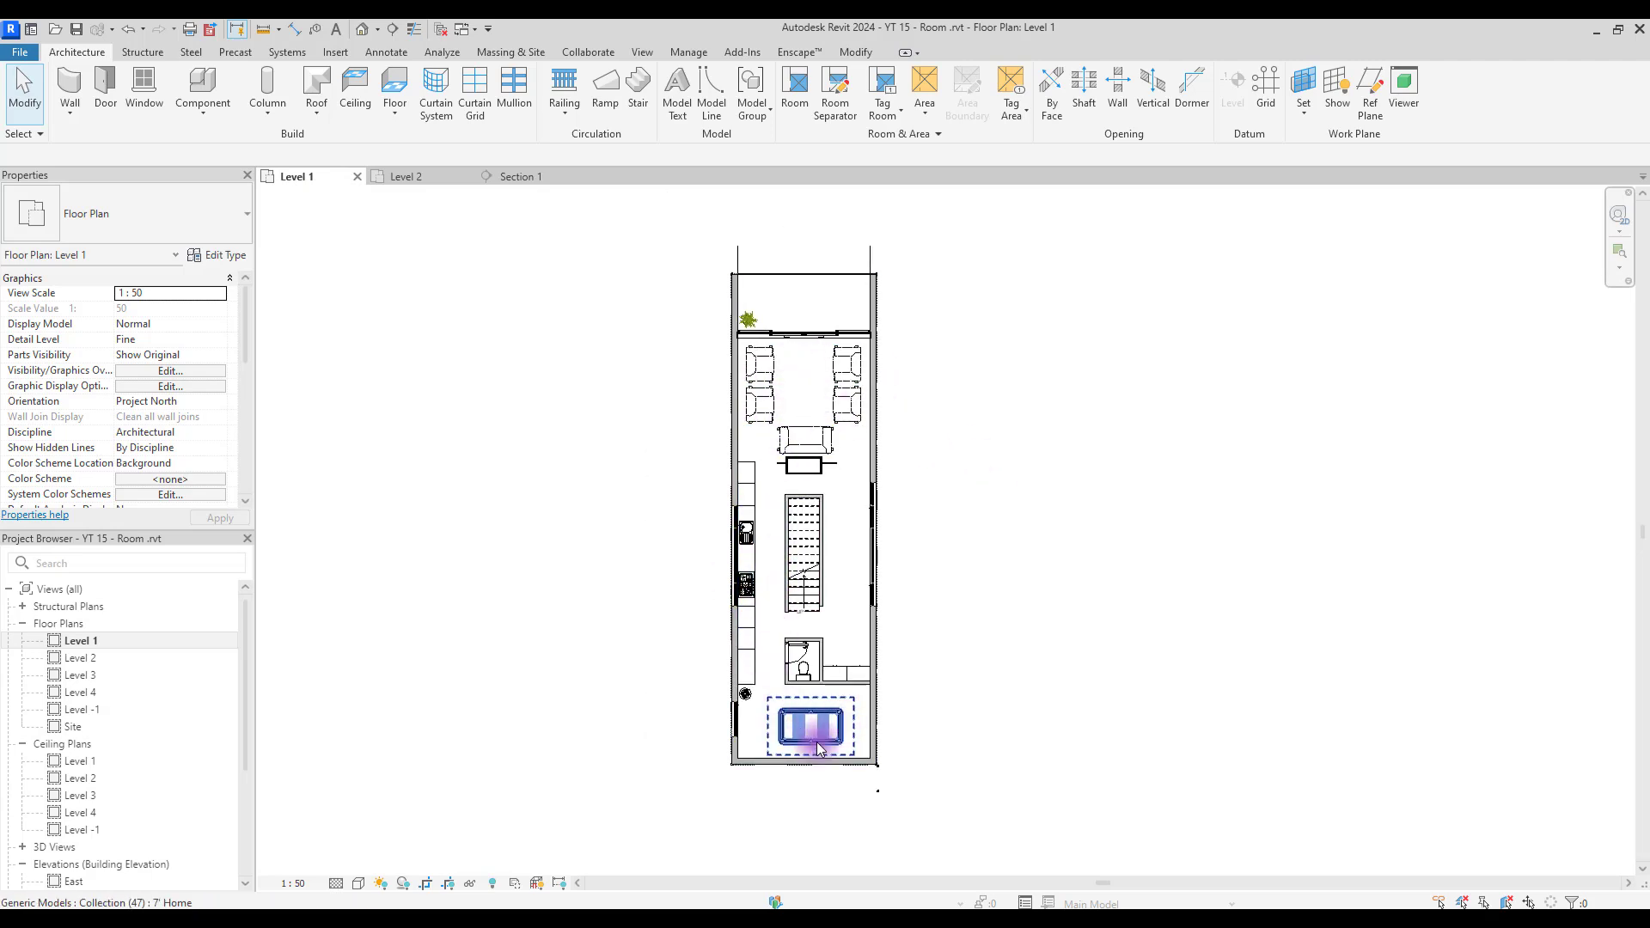
pyautogui.click(411, 177)
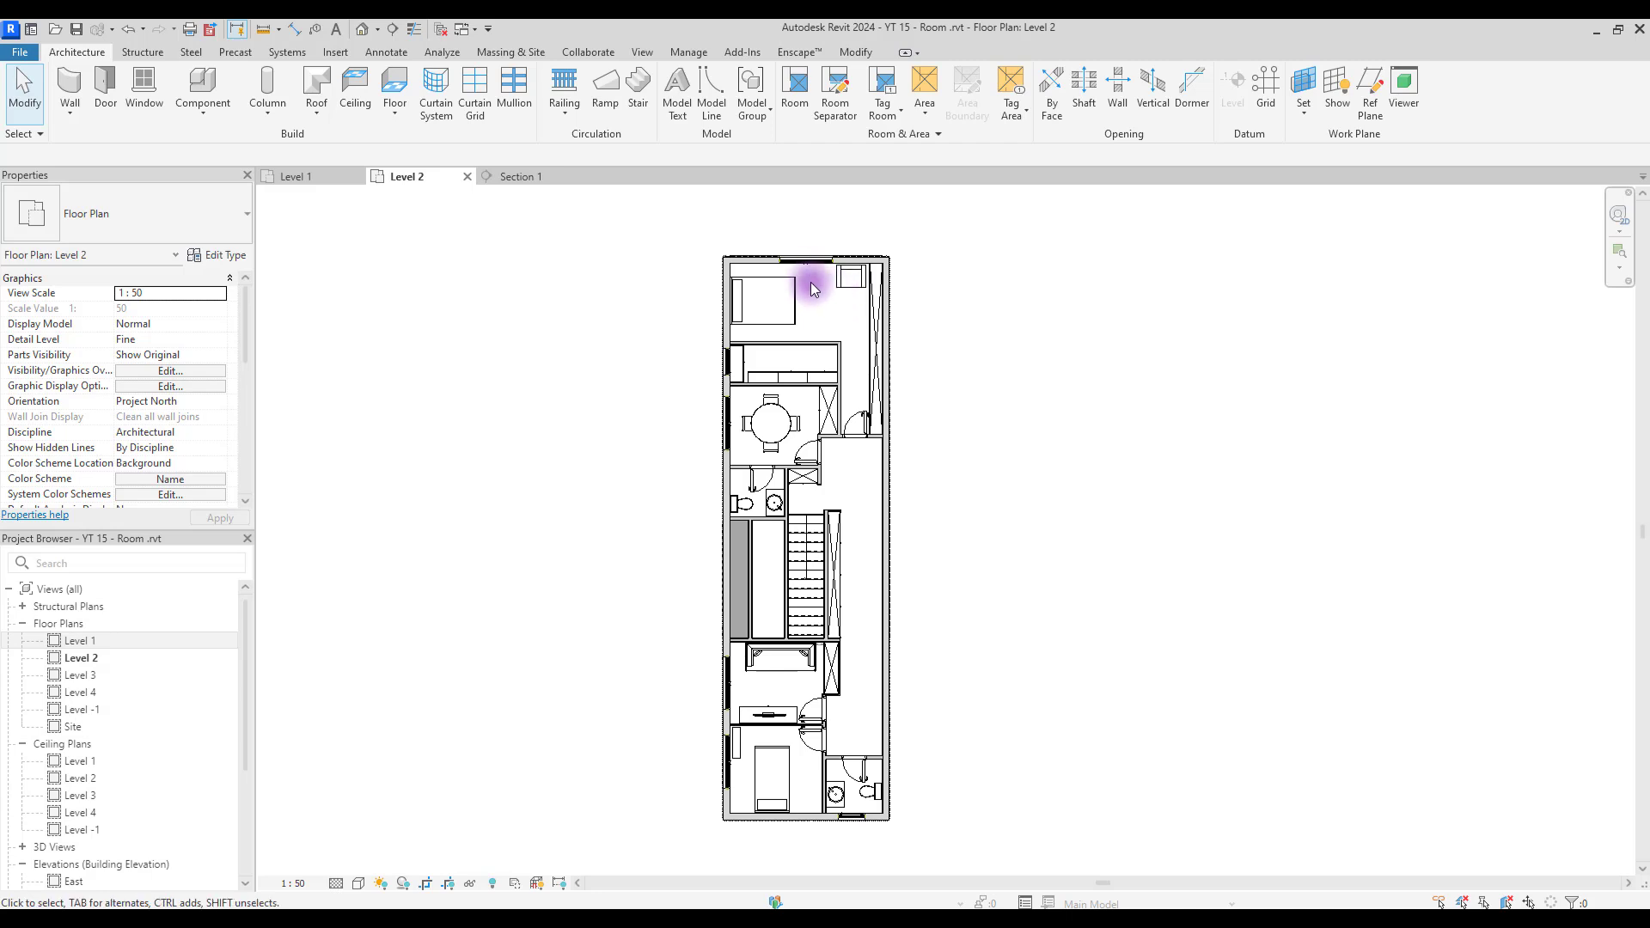
# Activate Room placement on Level 2, with upper limit Level 2 and a 4.0000 m offset.
pyautogui.click(796, 87)
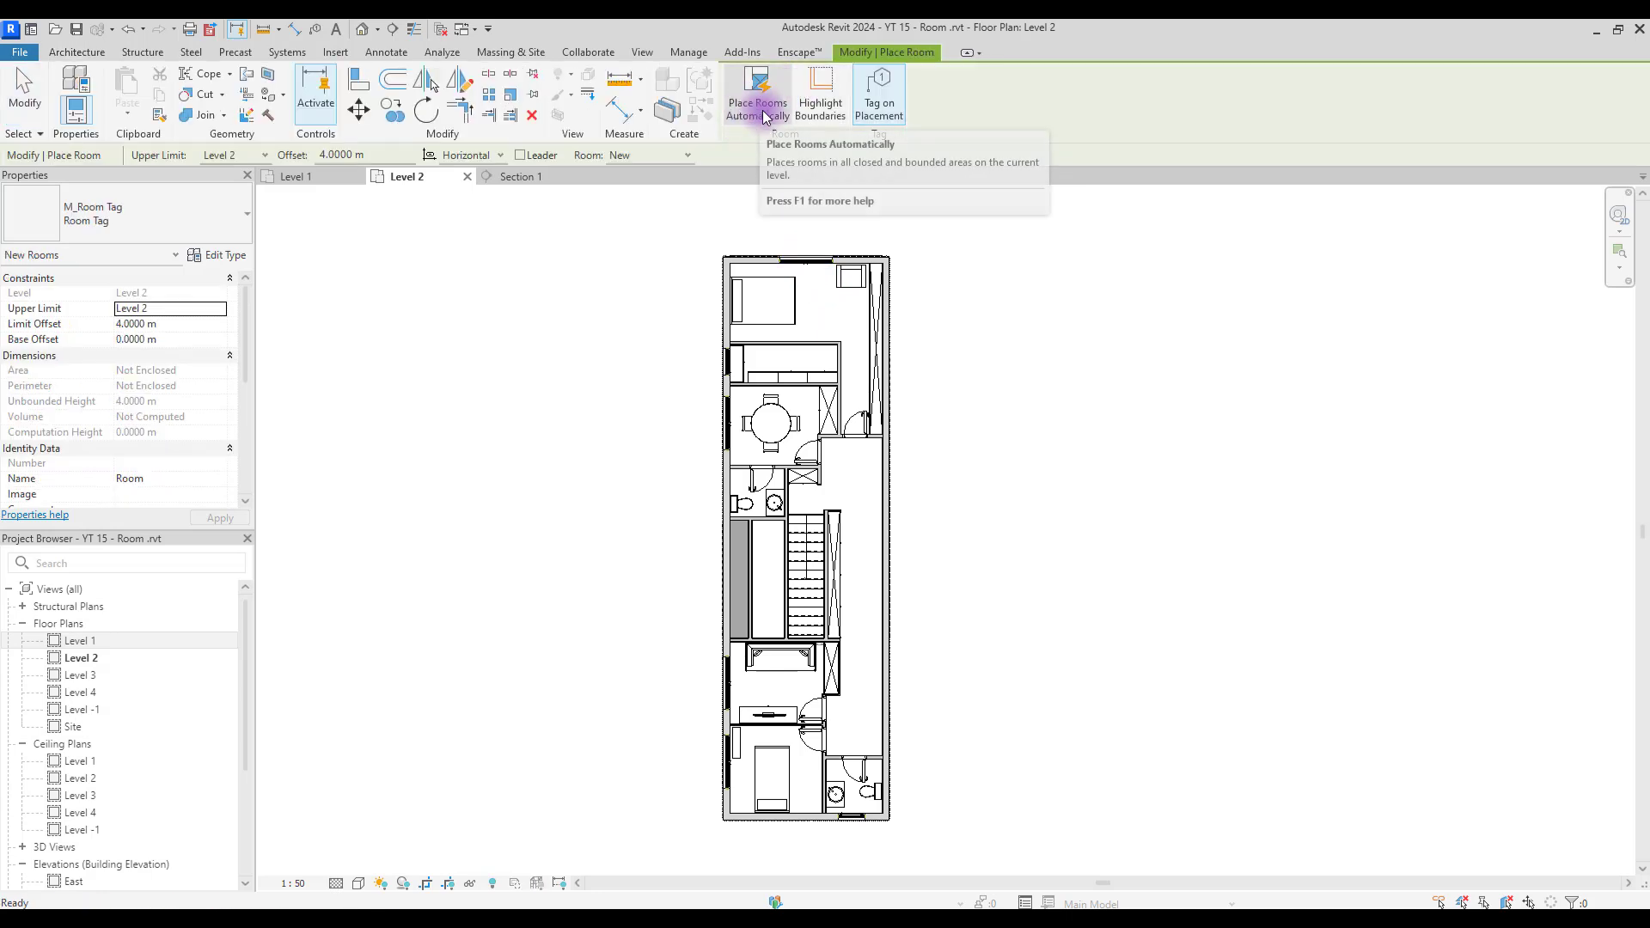
pyautogui.press('Escape')
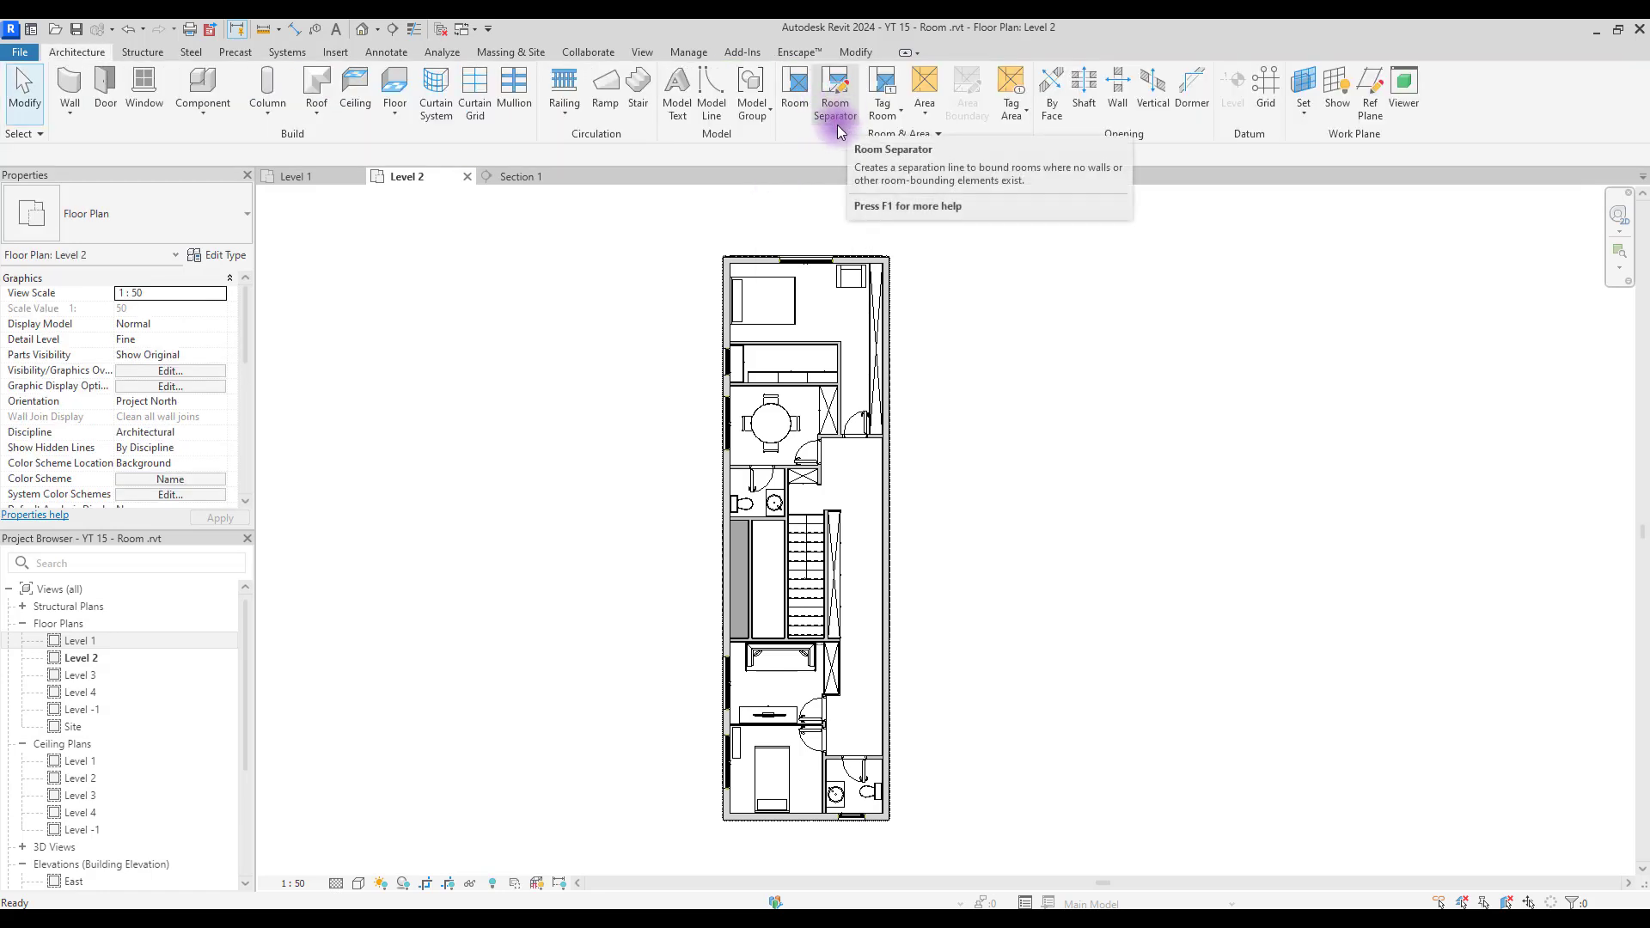
pyautogui.click(837, 122)
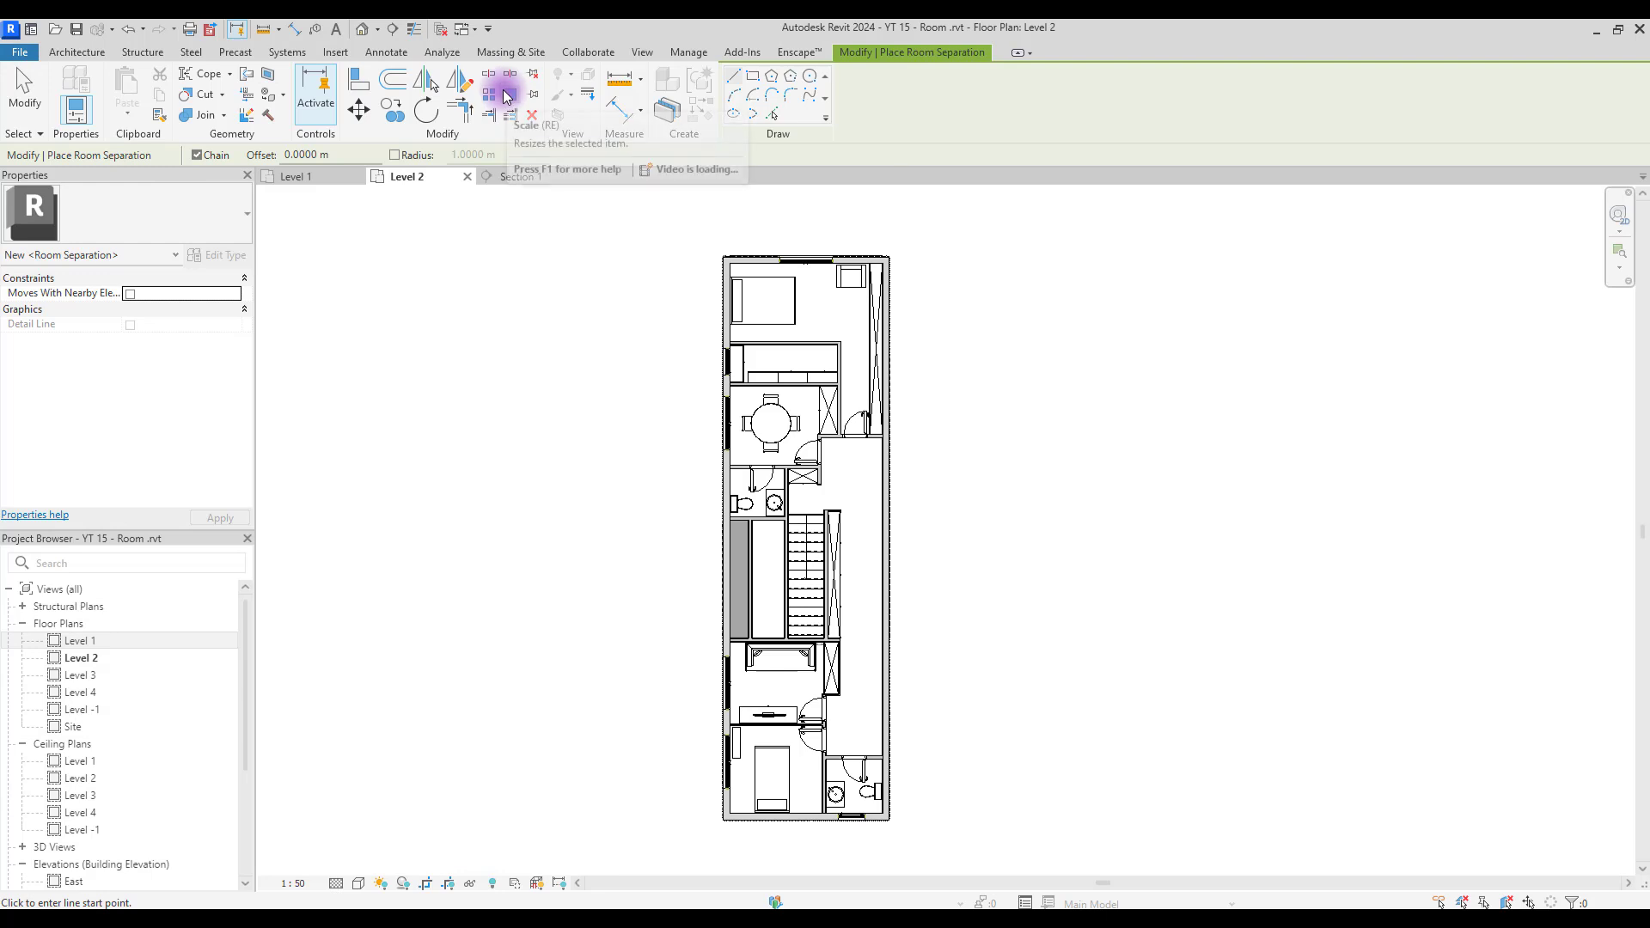
pyautogui.press('Escape')
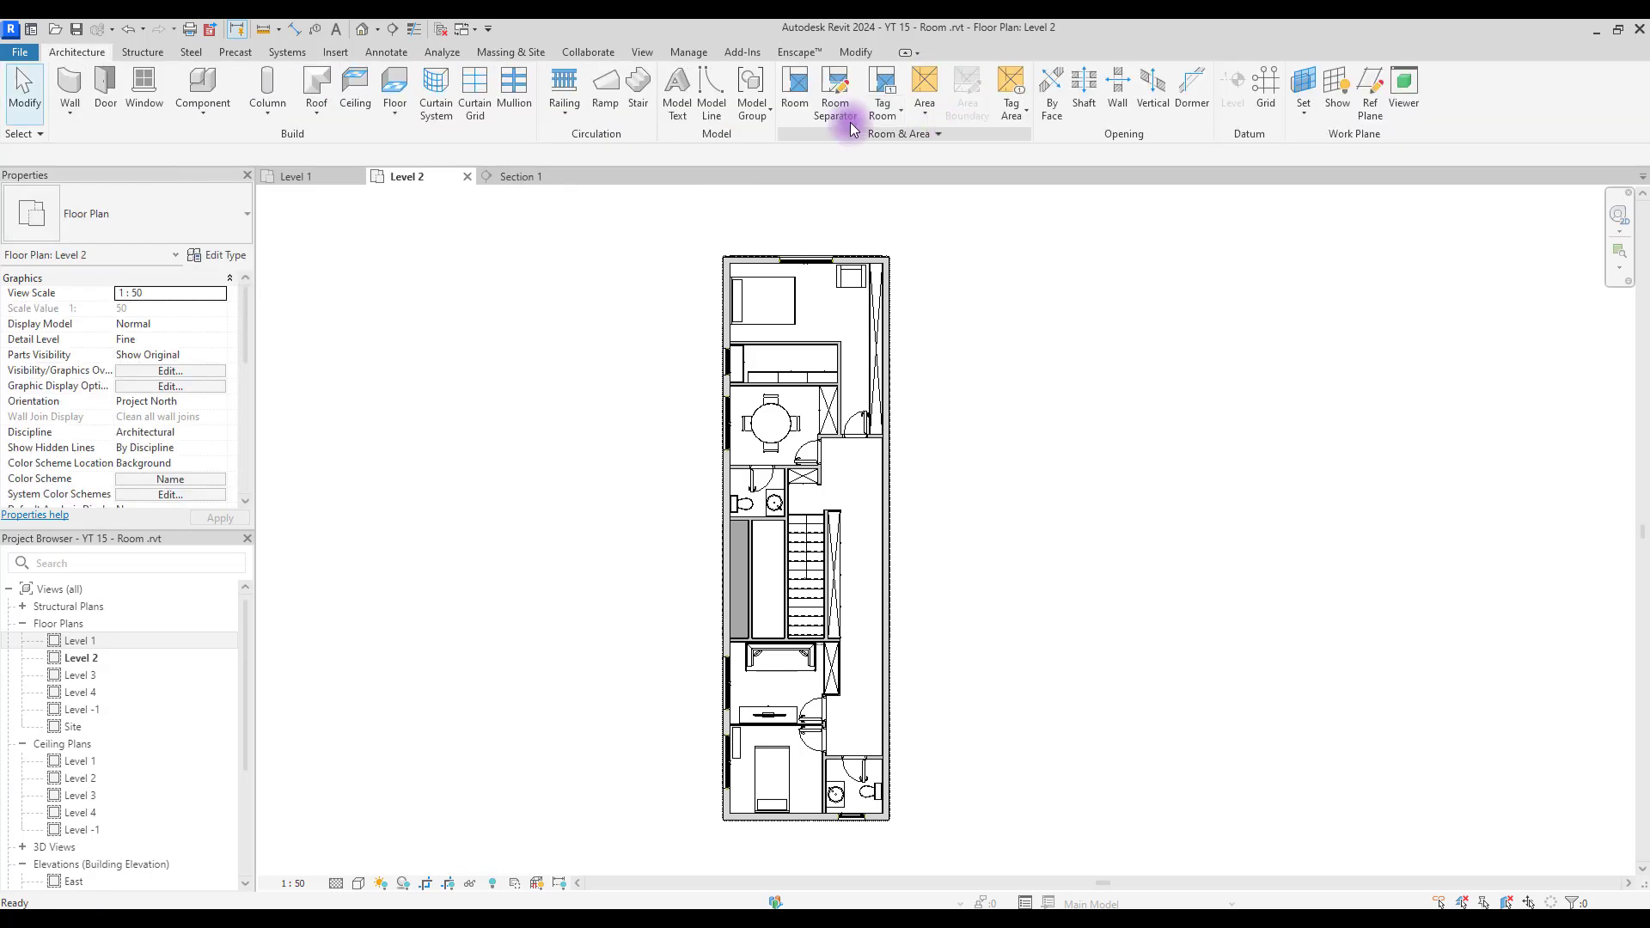
pyautogui.click(802, 101)
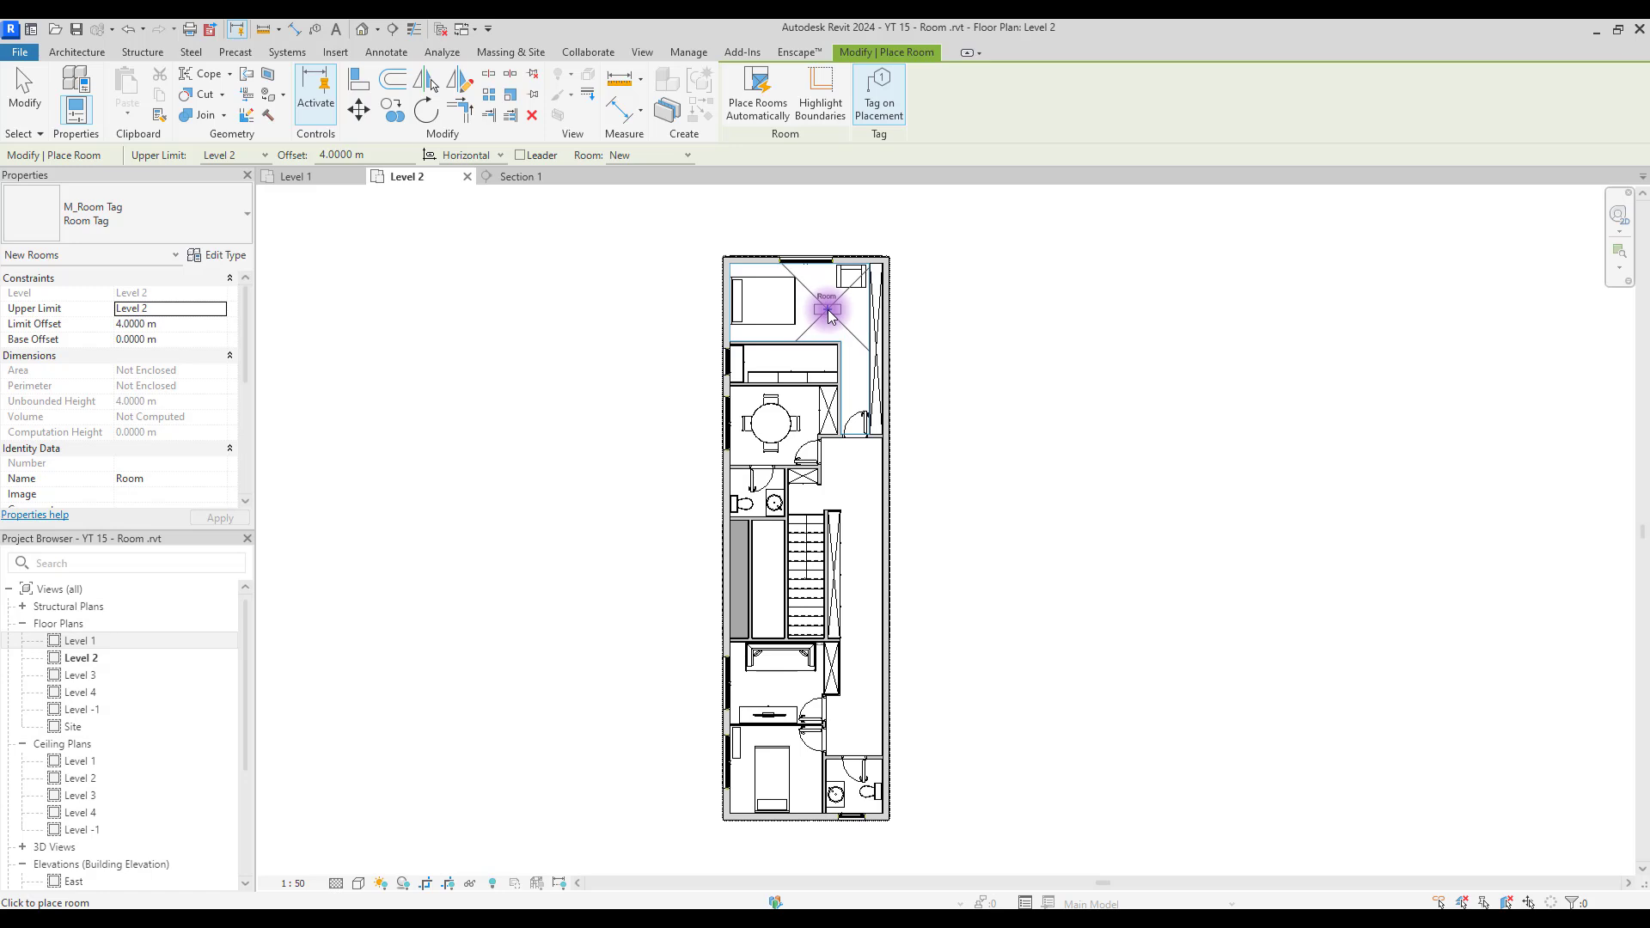
# Place tagged rooms in the top bedroom, dining room, toilet, space below the stair, lower bedroom and lower bathroom.
pyautogui.scroll(1, 830, 316)
pyautogui.click(845, 340)
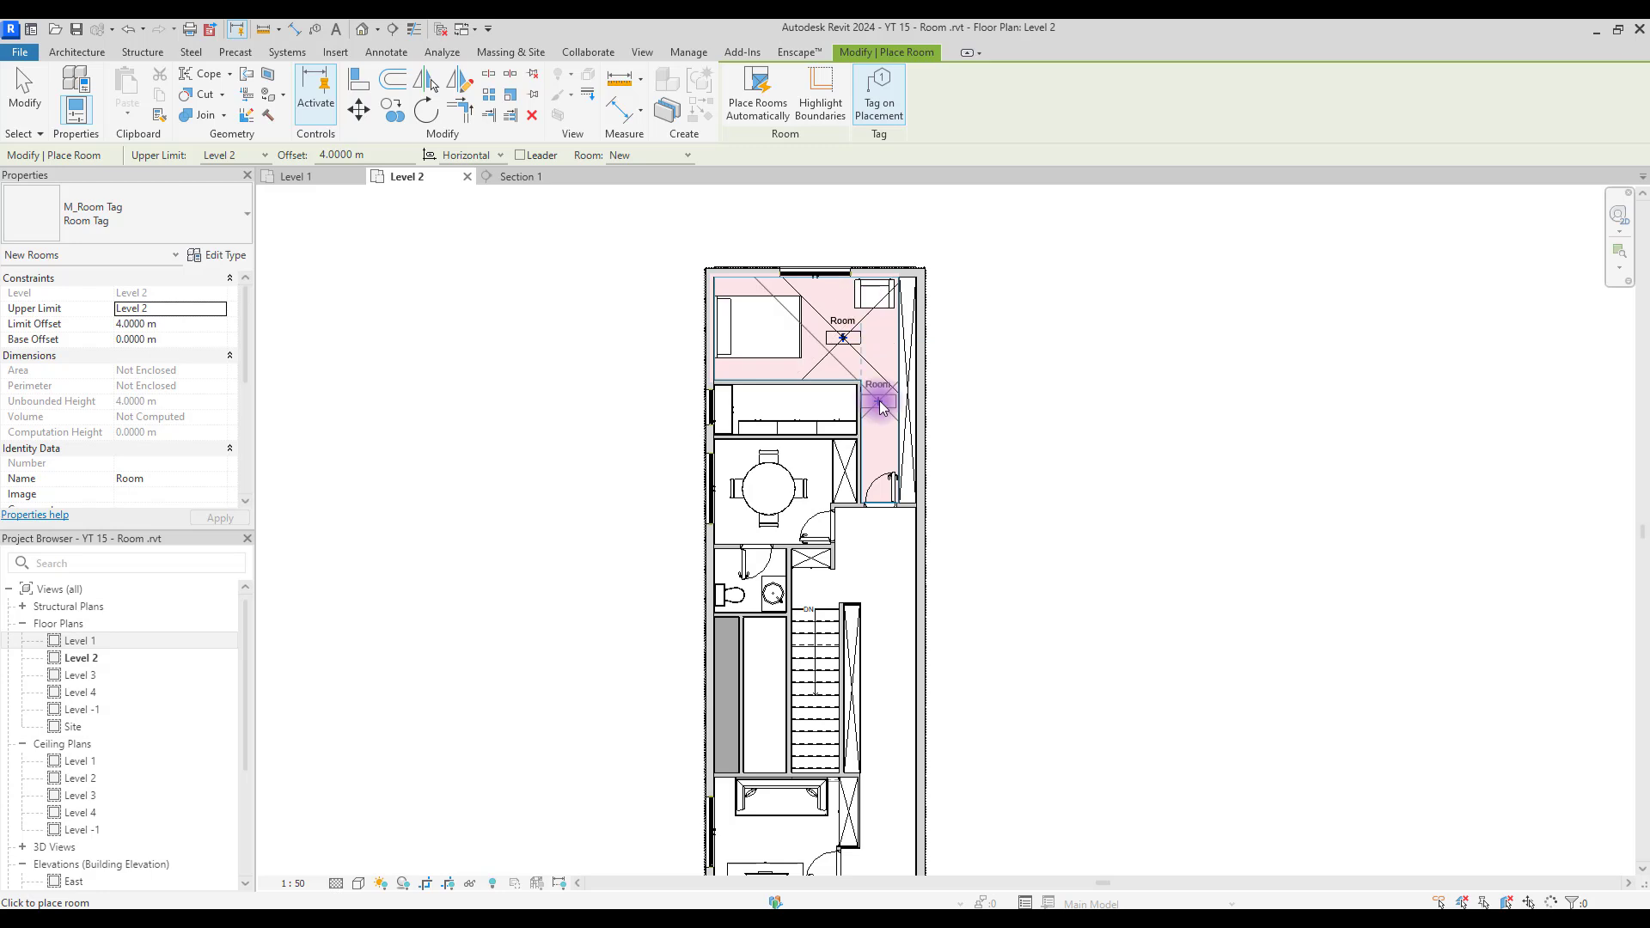
pyautogui.click(782, 492)
pyautogui.moveTo(997, 498); pyautogui.dragTo(974, 304, button='middle')
pyautogui.click(728, 441)
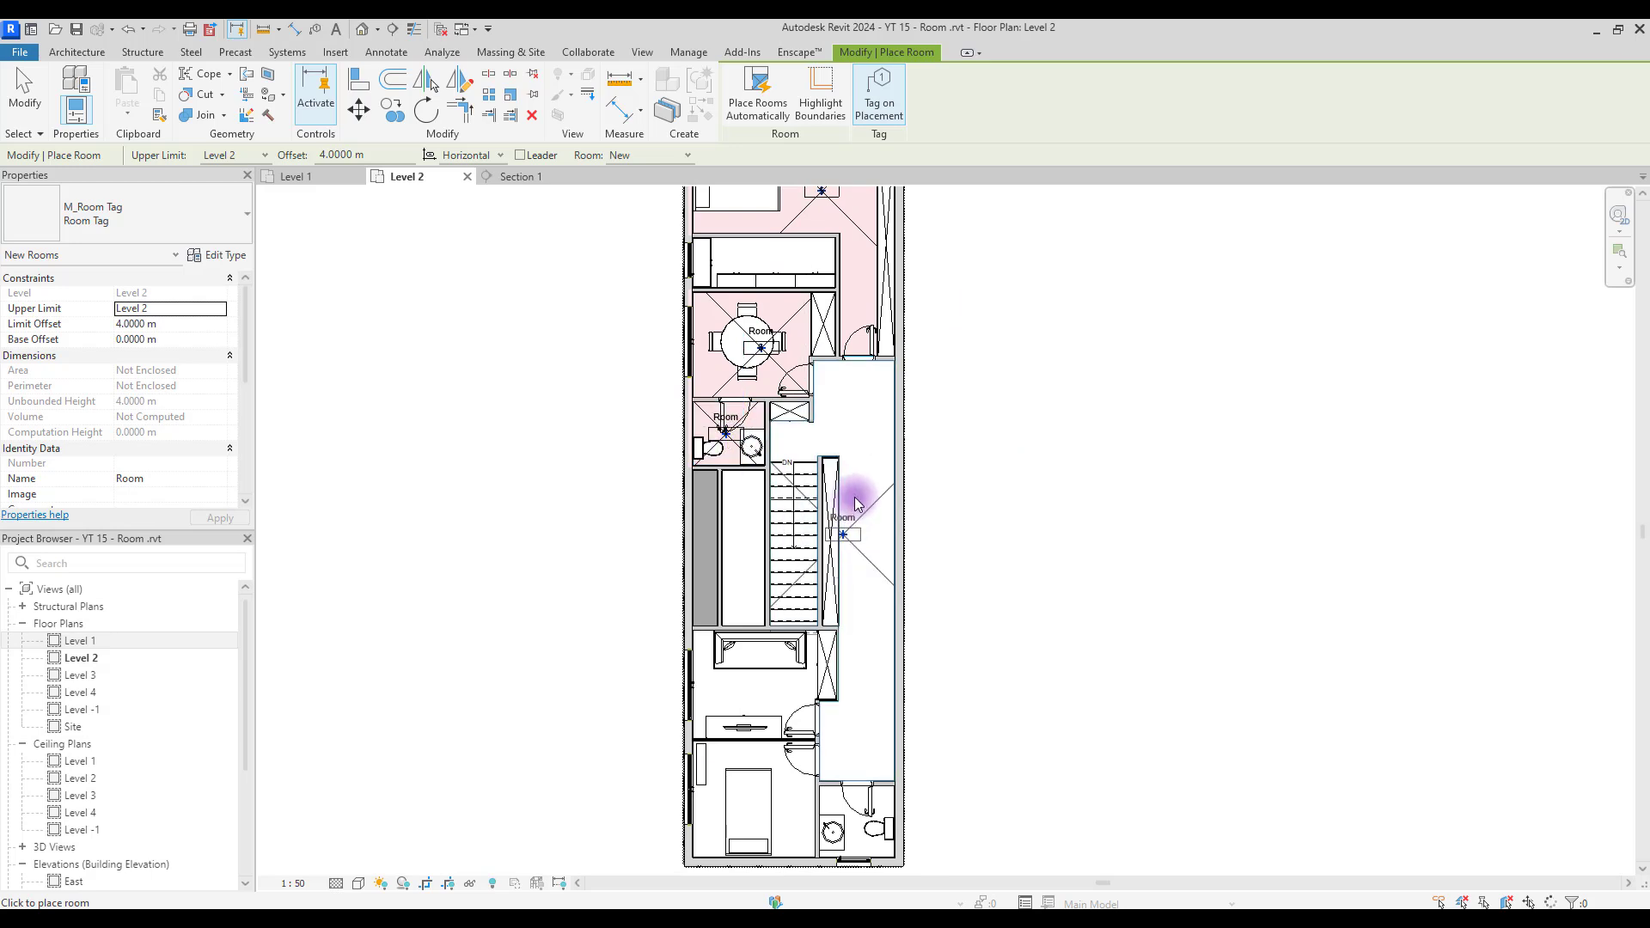
pyautogui.scroll(-1, 849, 464)
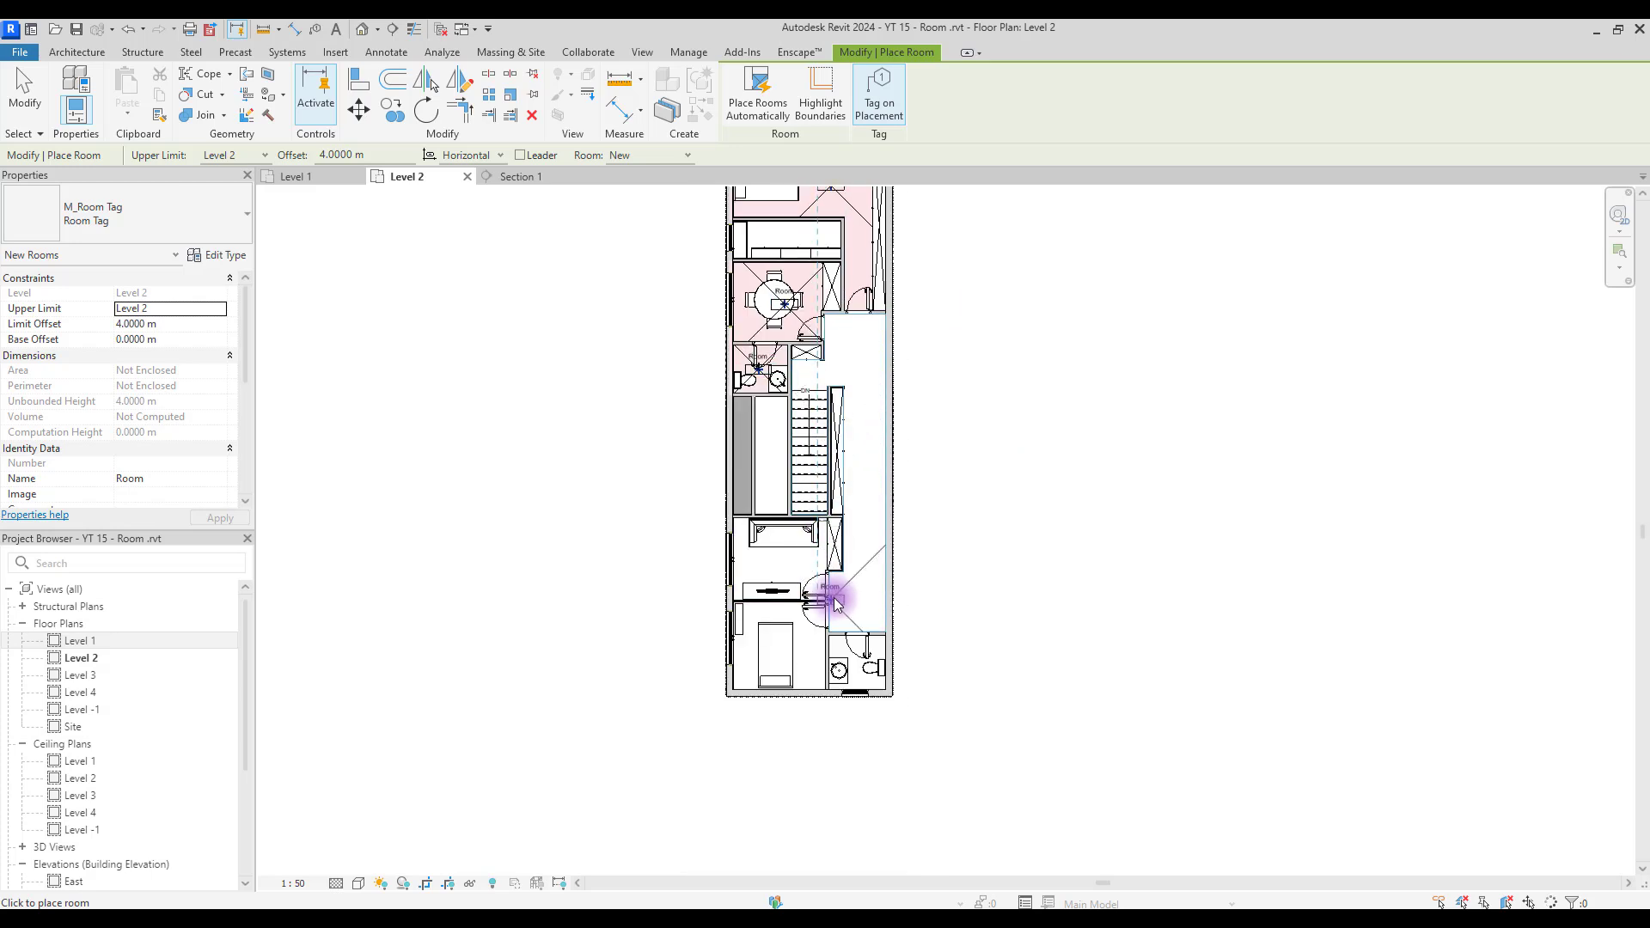
pyautogui.scroll(1, 833, 585)
pyautogui.click(746, 544)
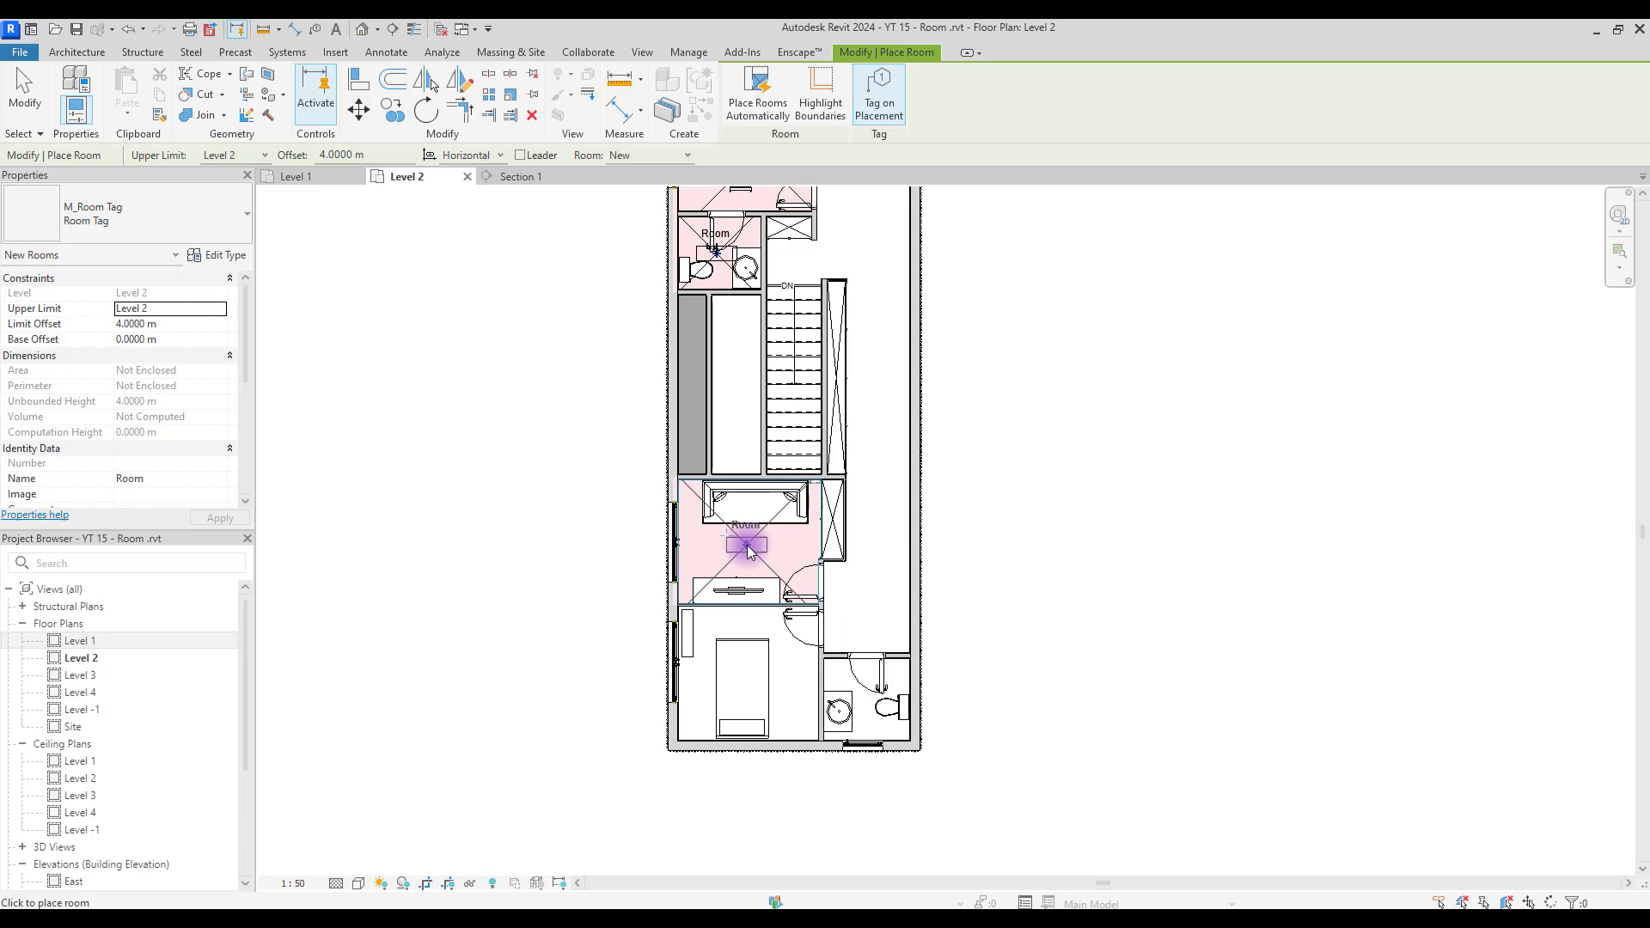
pyautogui.click(747, 681)
pyautogui.click(875, 698)
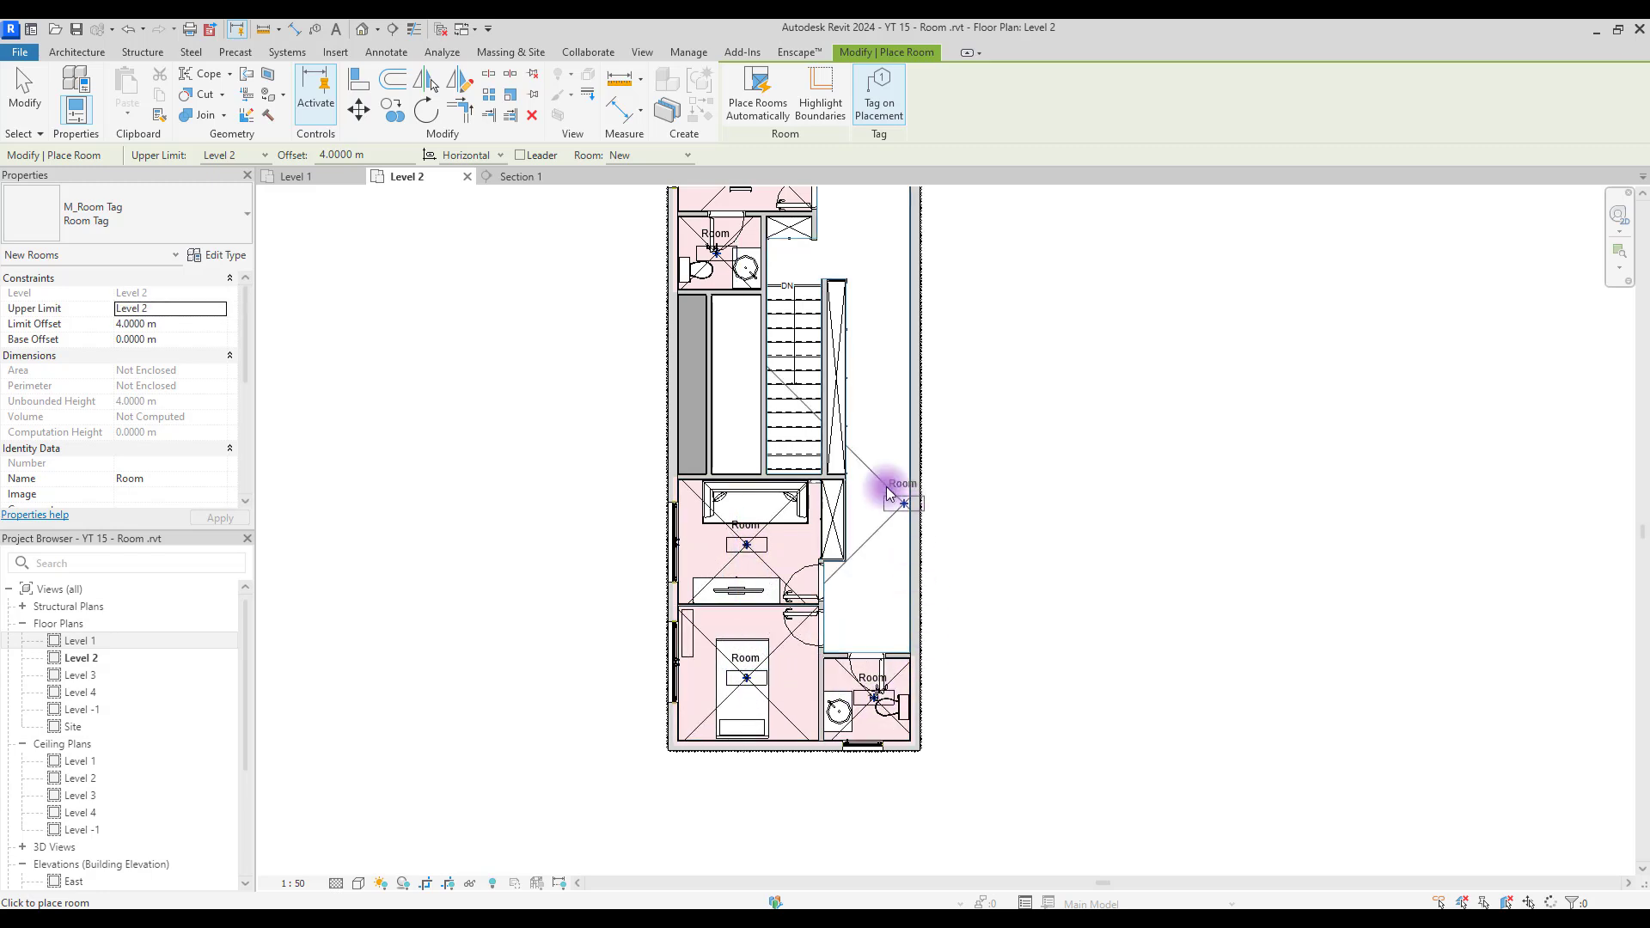
pyautogui.moveTo(921, 527); pyautogui.dragTo(654, 438, button='middle')
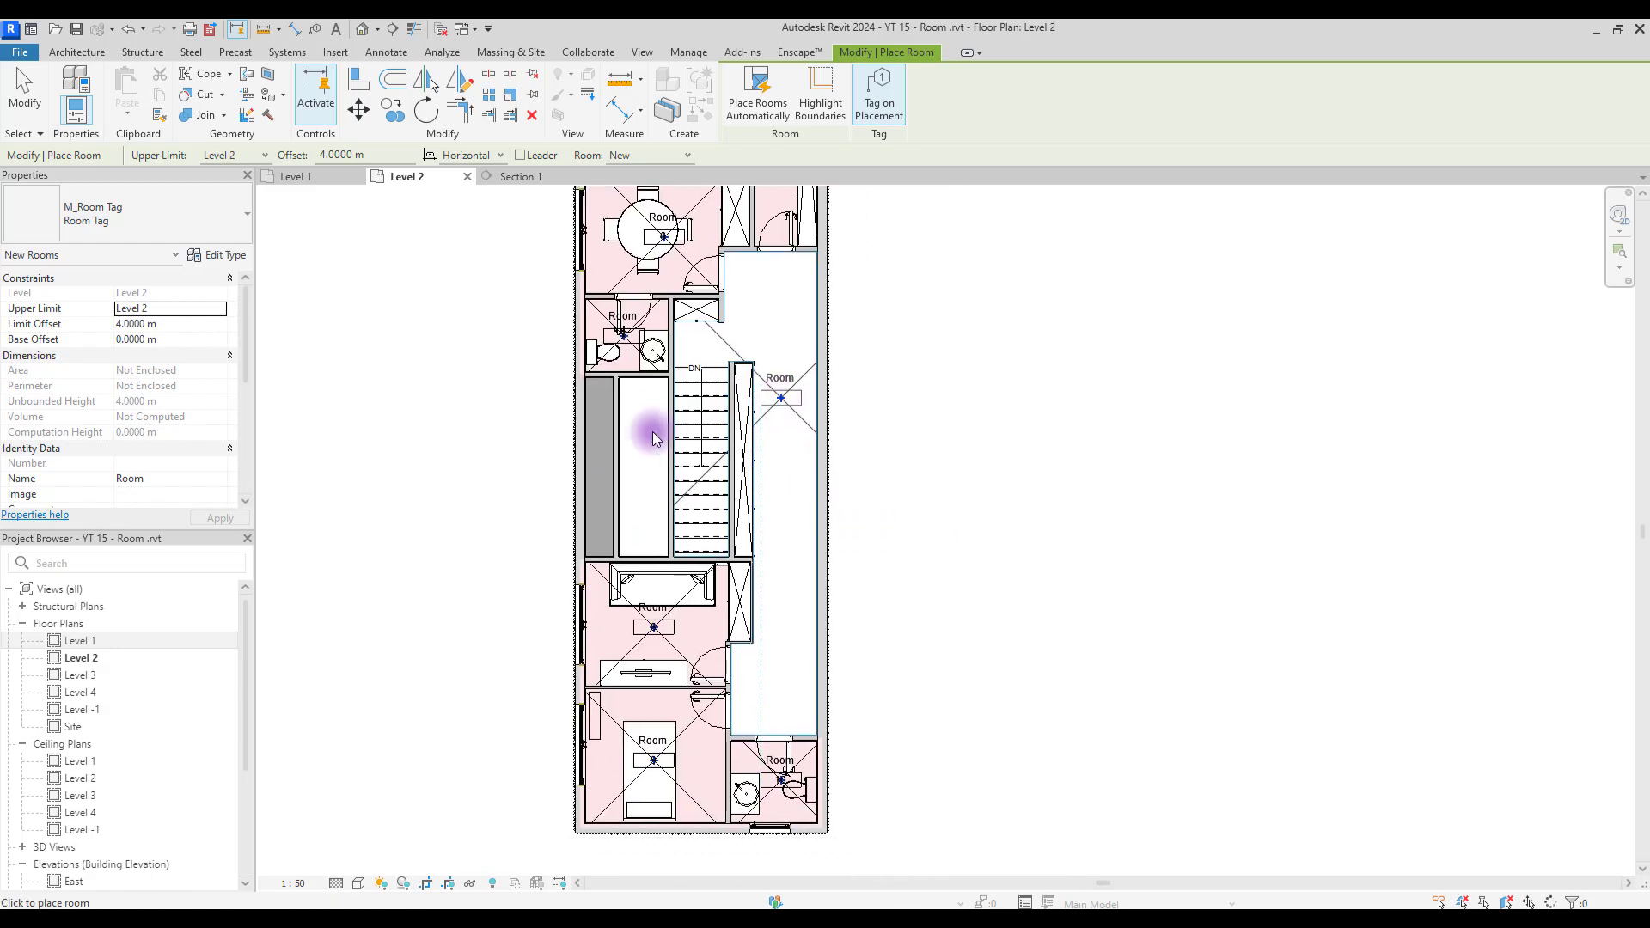
pyautogui.moveTo(748, 395); pyautogui.dragTo(828, 464, button='middle')
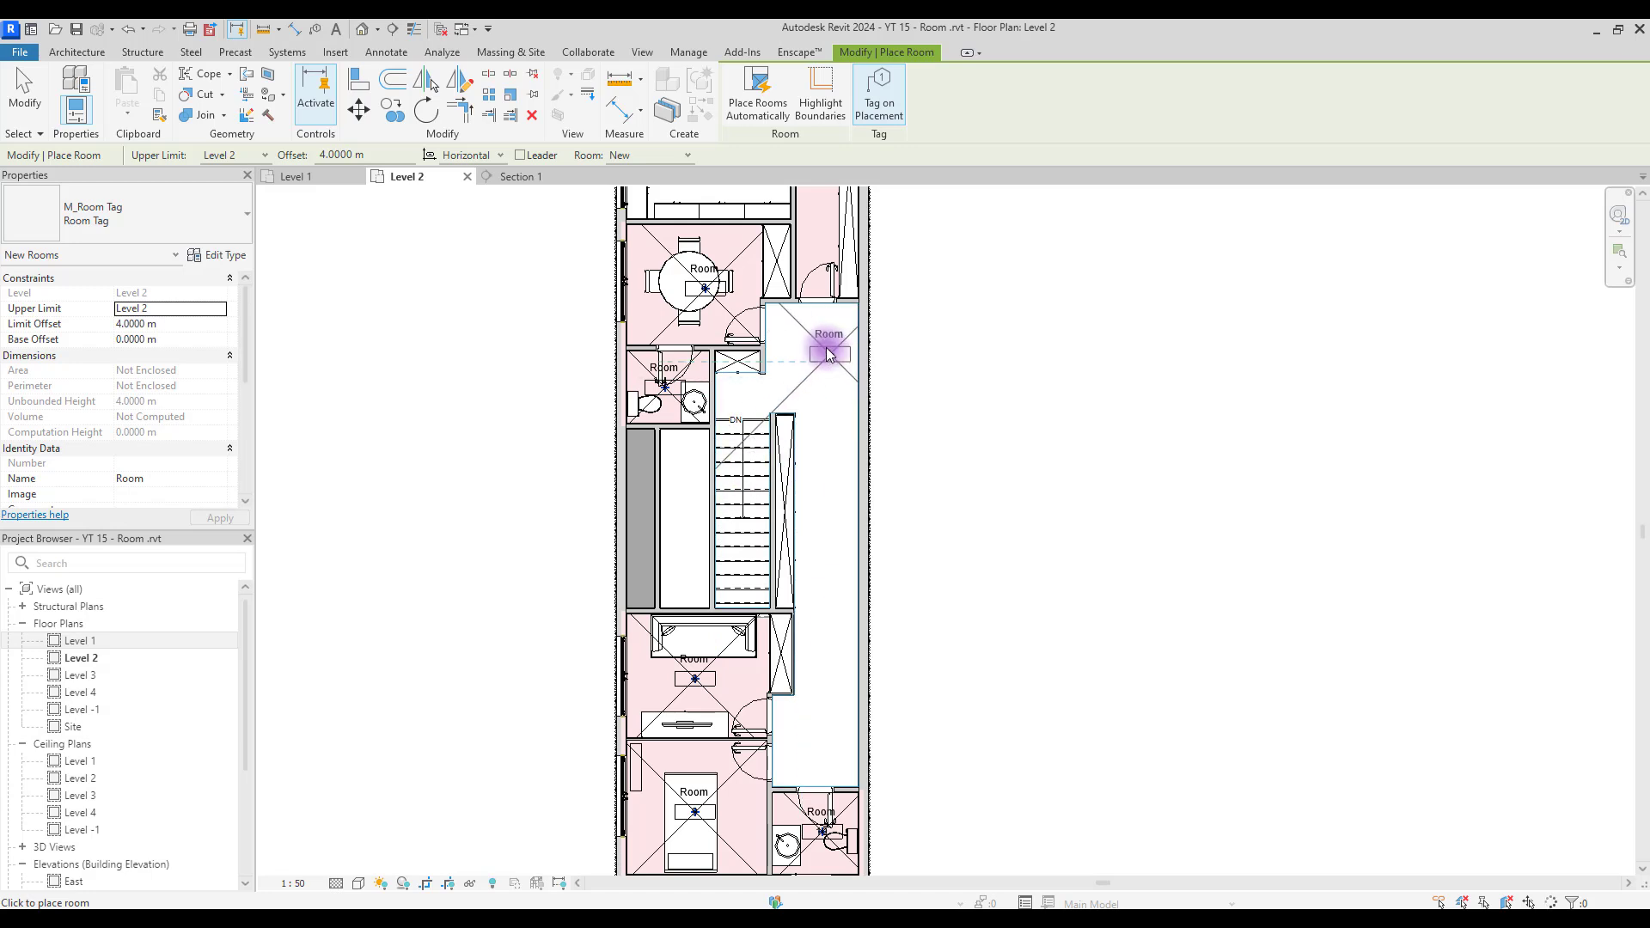
# Start a room separation line at the stair corner, then cancel it.
pyautogui.press('Escape')
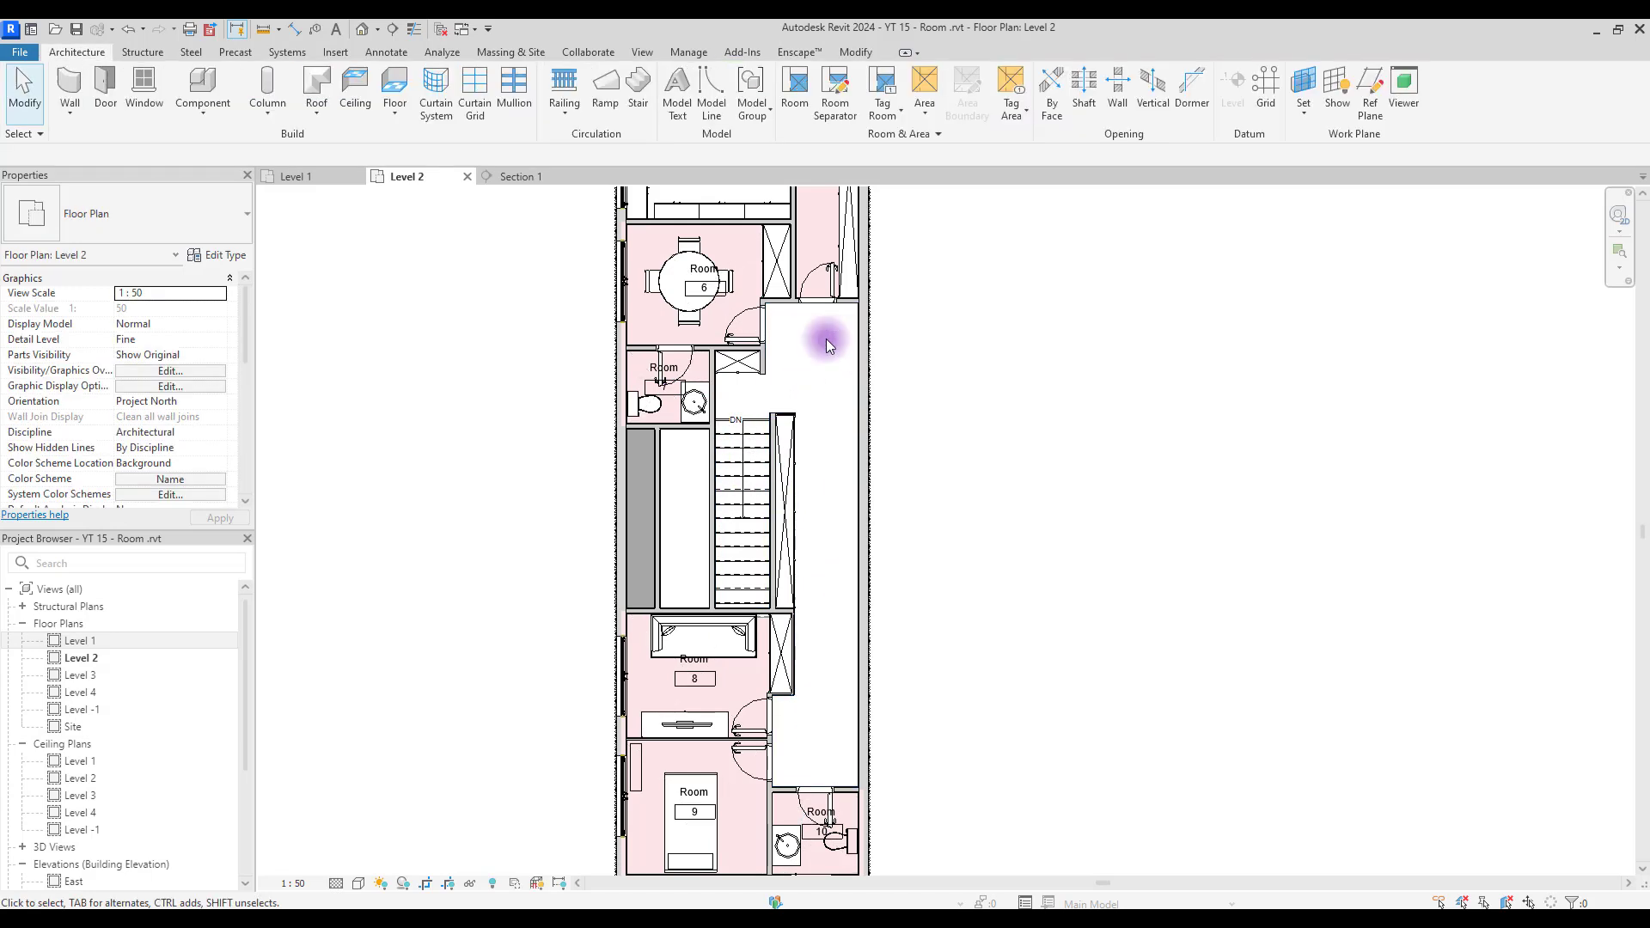
pyautogui.click(808, 122)
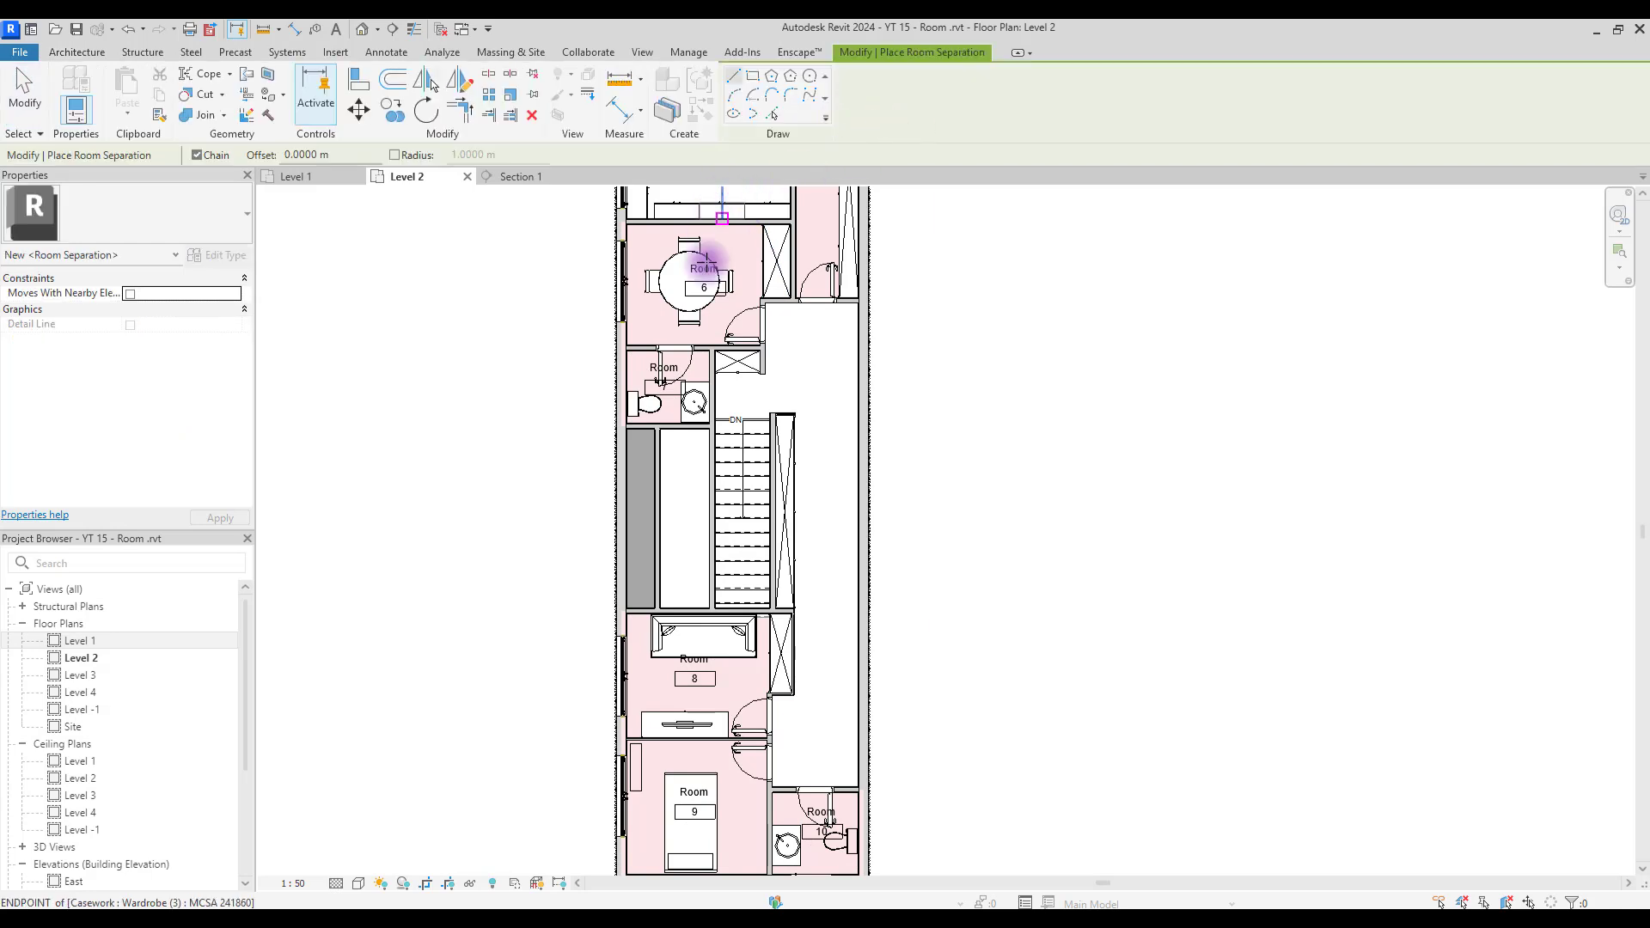
pyautogui.scroll(3, 785, 443)
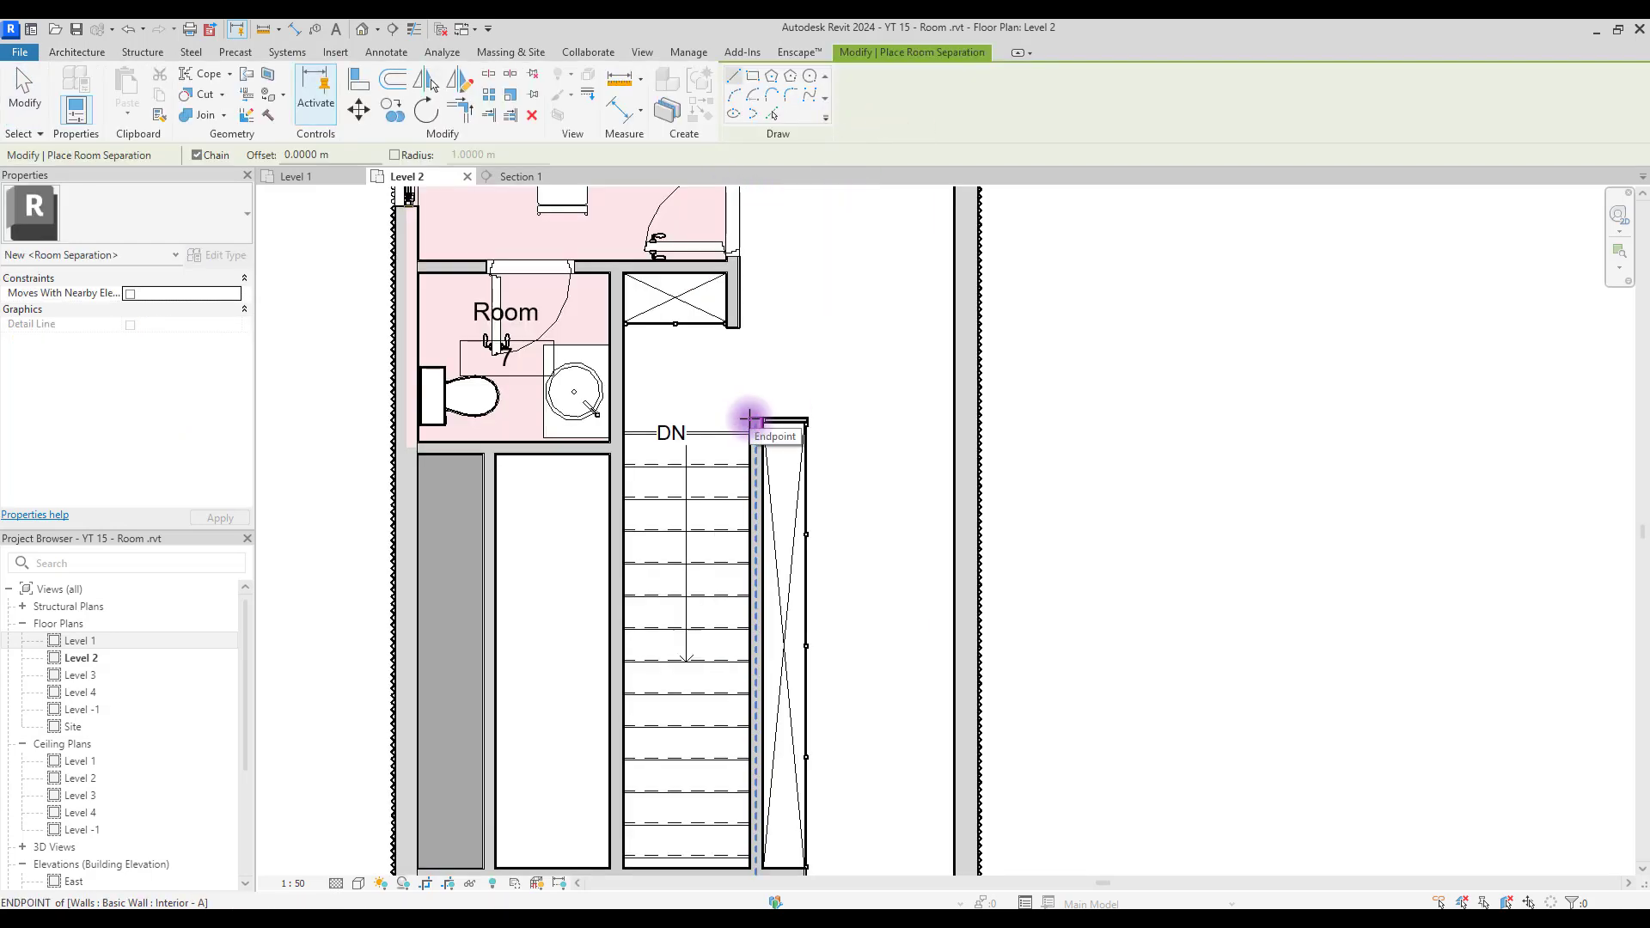
pyautogui.click(756, 421)
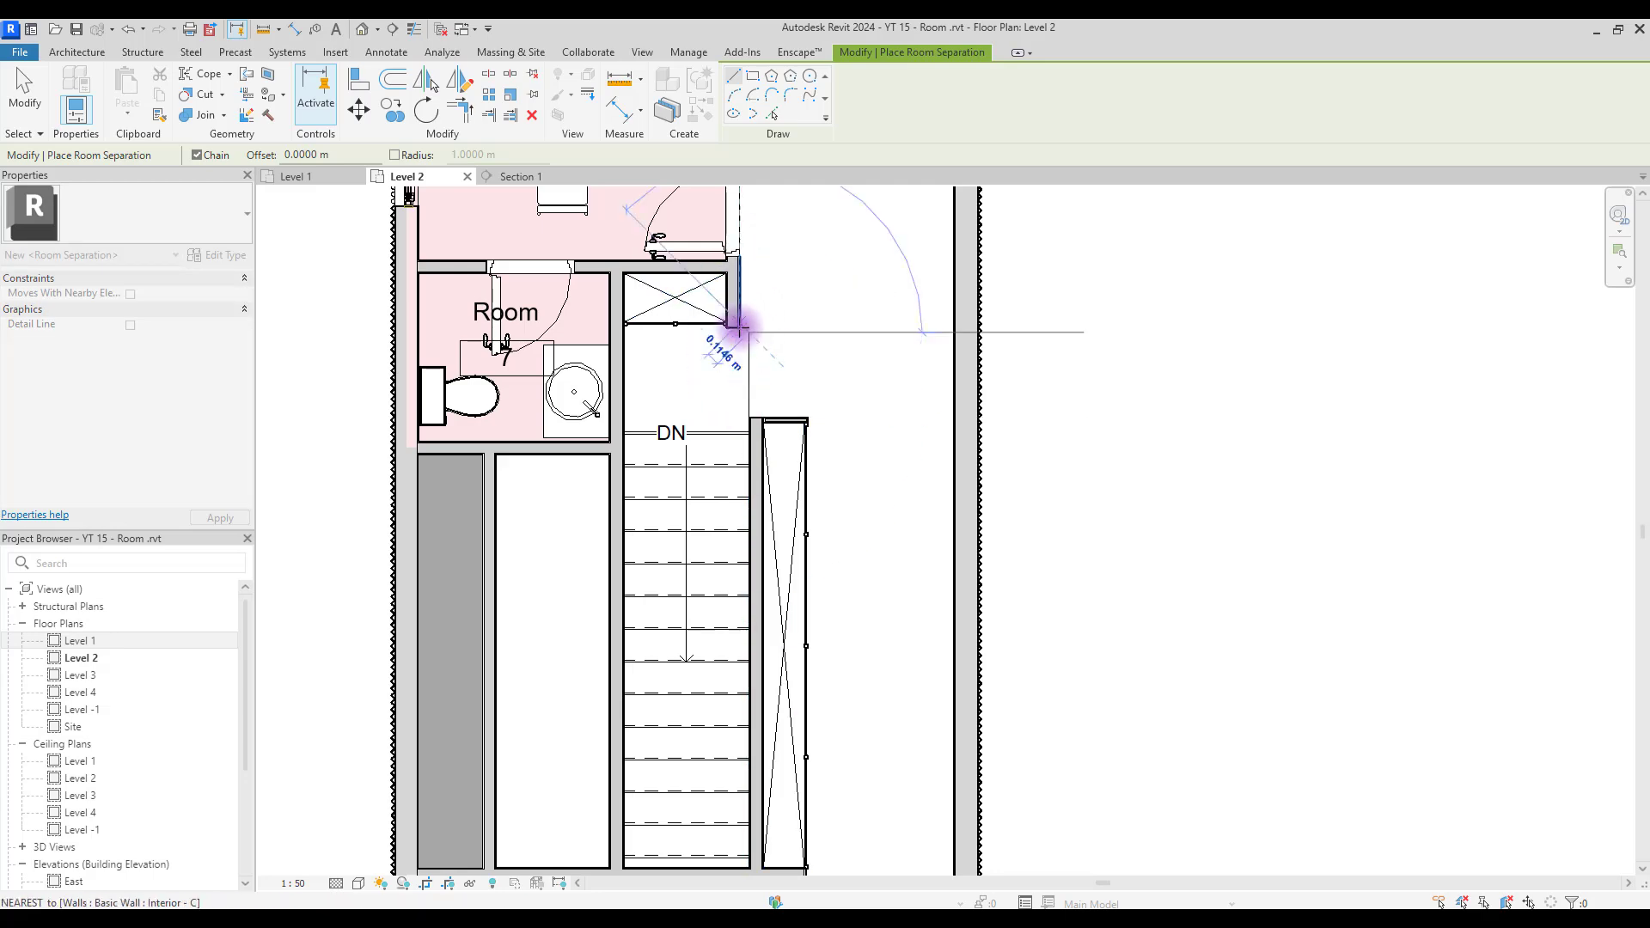
pyautogui.scroll(4, 743, 343)
pyautogui.press('Escape')
pyautogui.press('Escape')
pyautogui.scroll(-4, 887, 379)
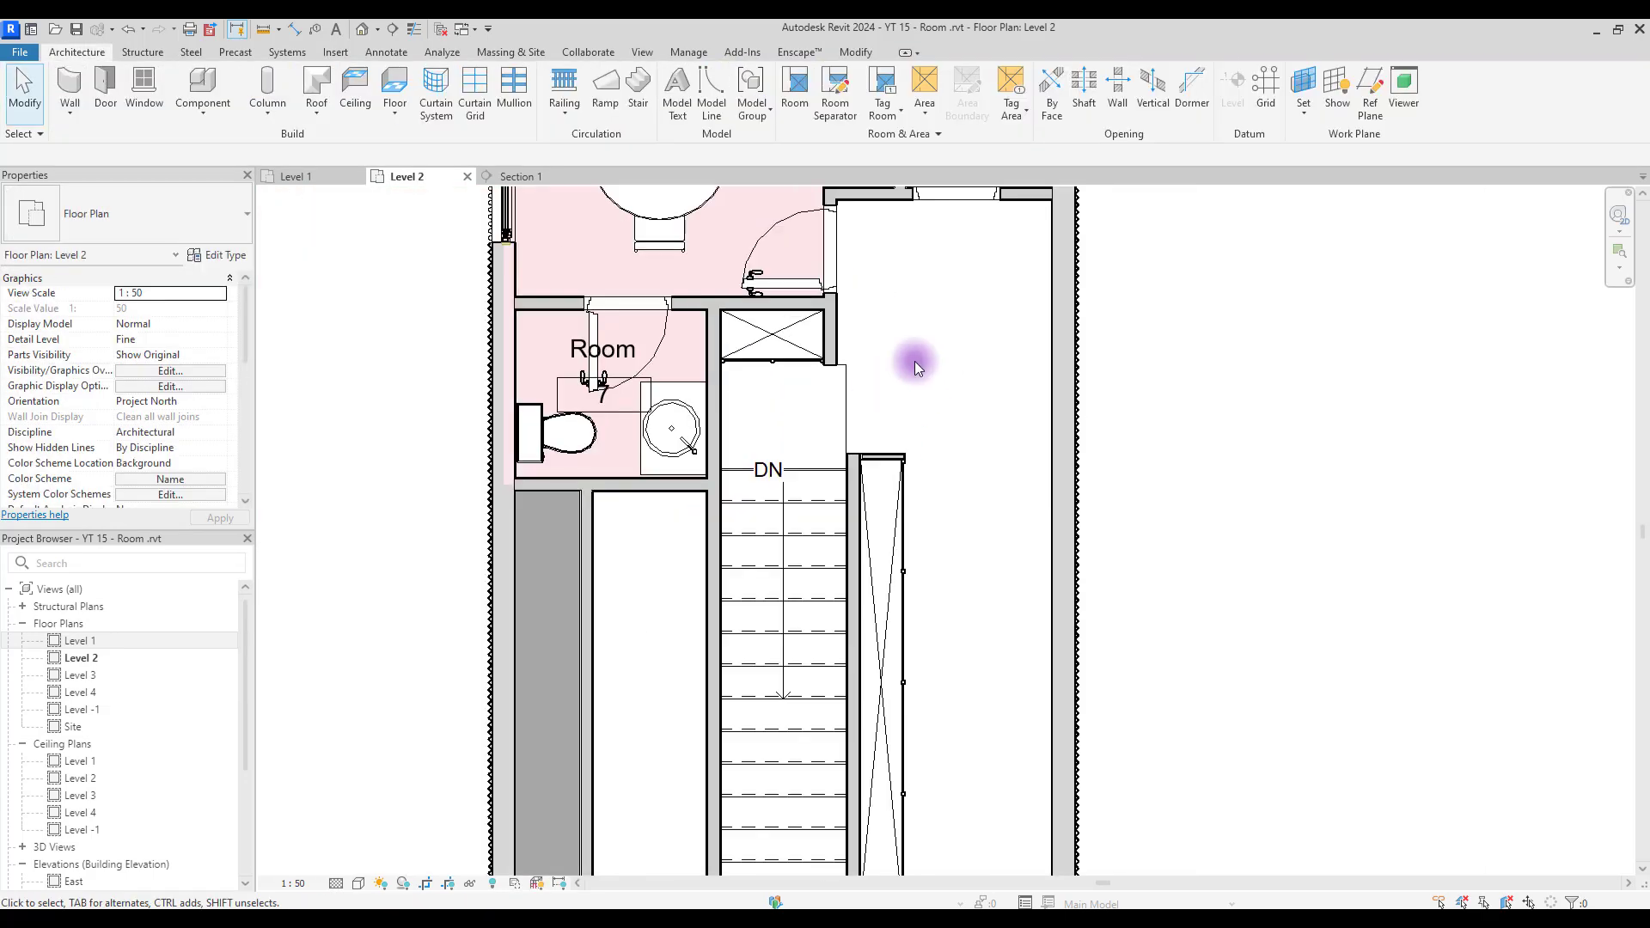
# Place rooms in the upper corridor, the corridor beside the stair, and the stair.
pyautogui.click(795, 86)
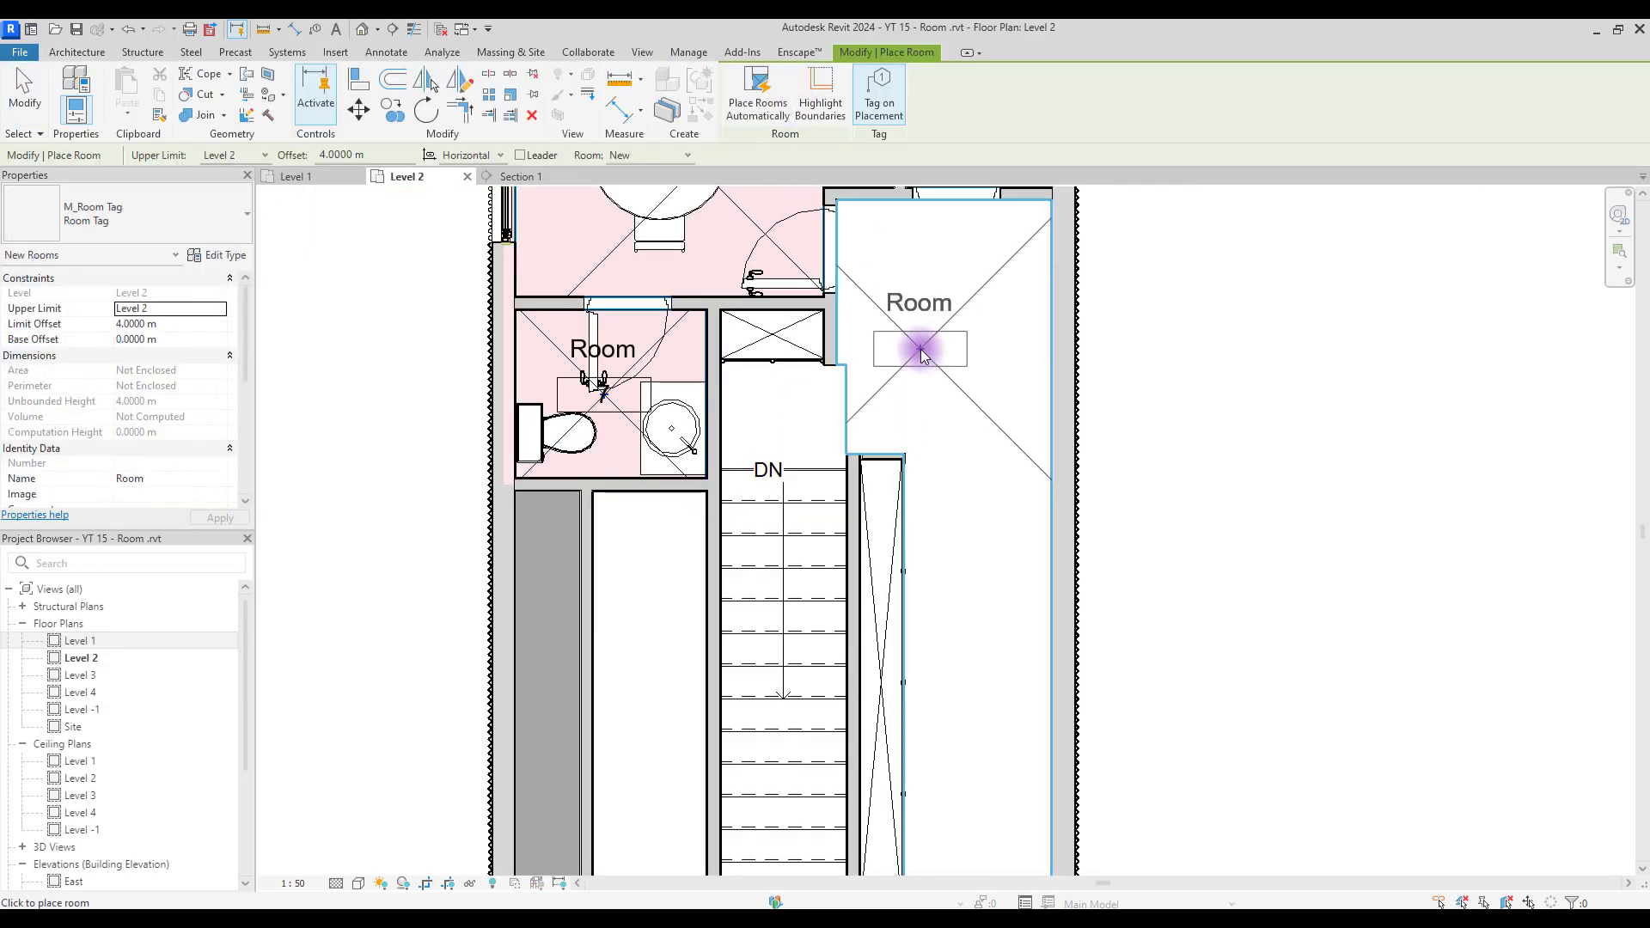
pyautogui.scroll(-3, 898, 337)
pyautogui.scroll(-2, 904, 341)
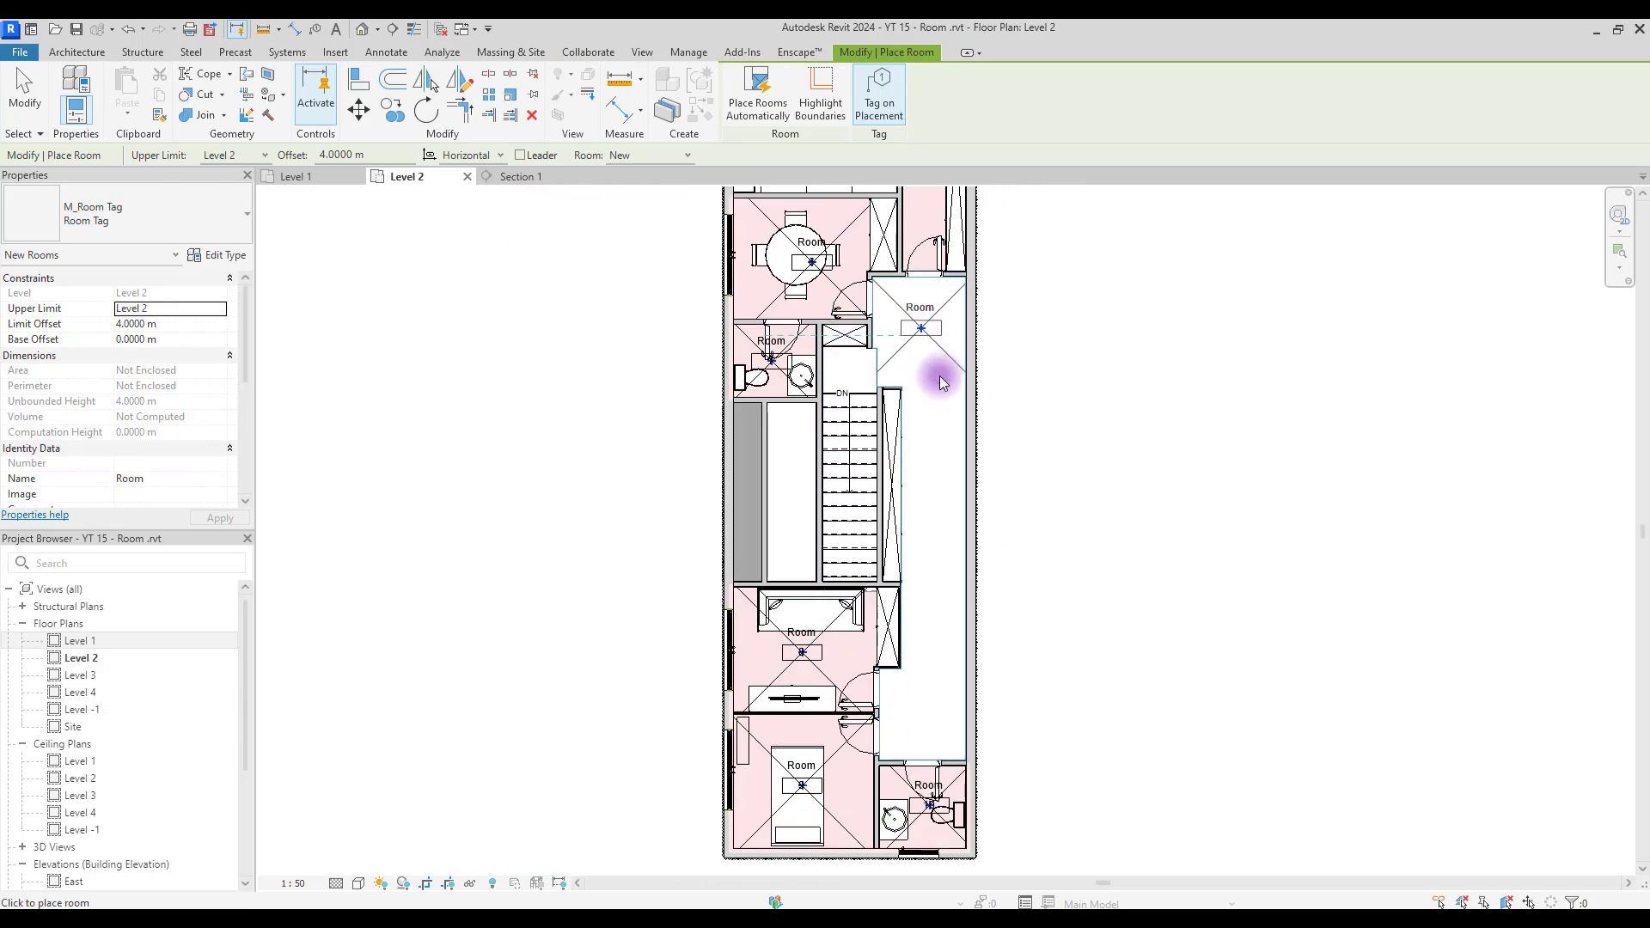
pyautogui.click(936, 443)
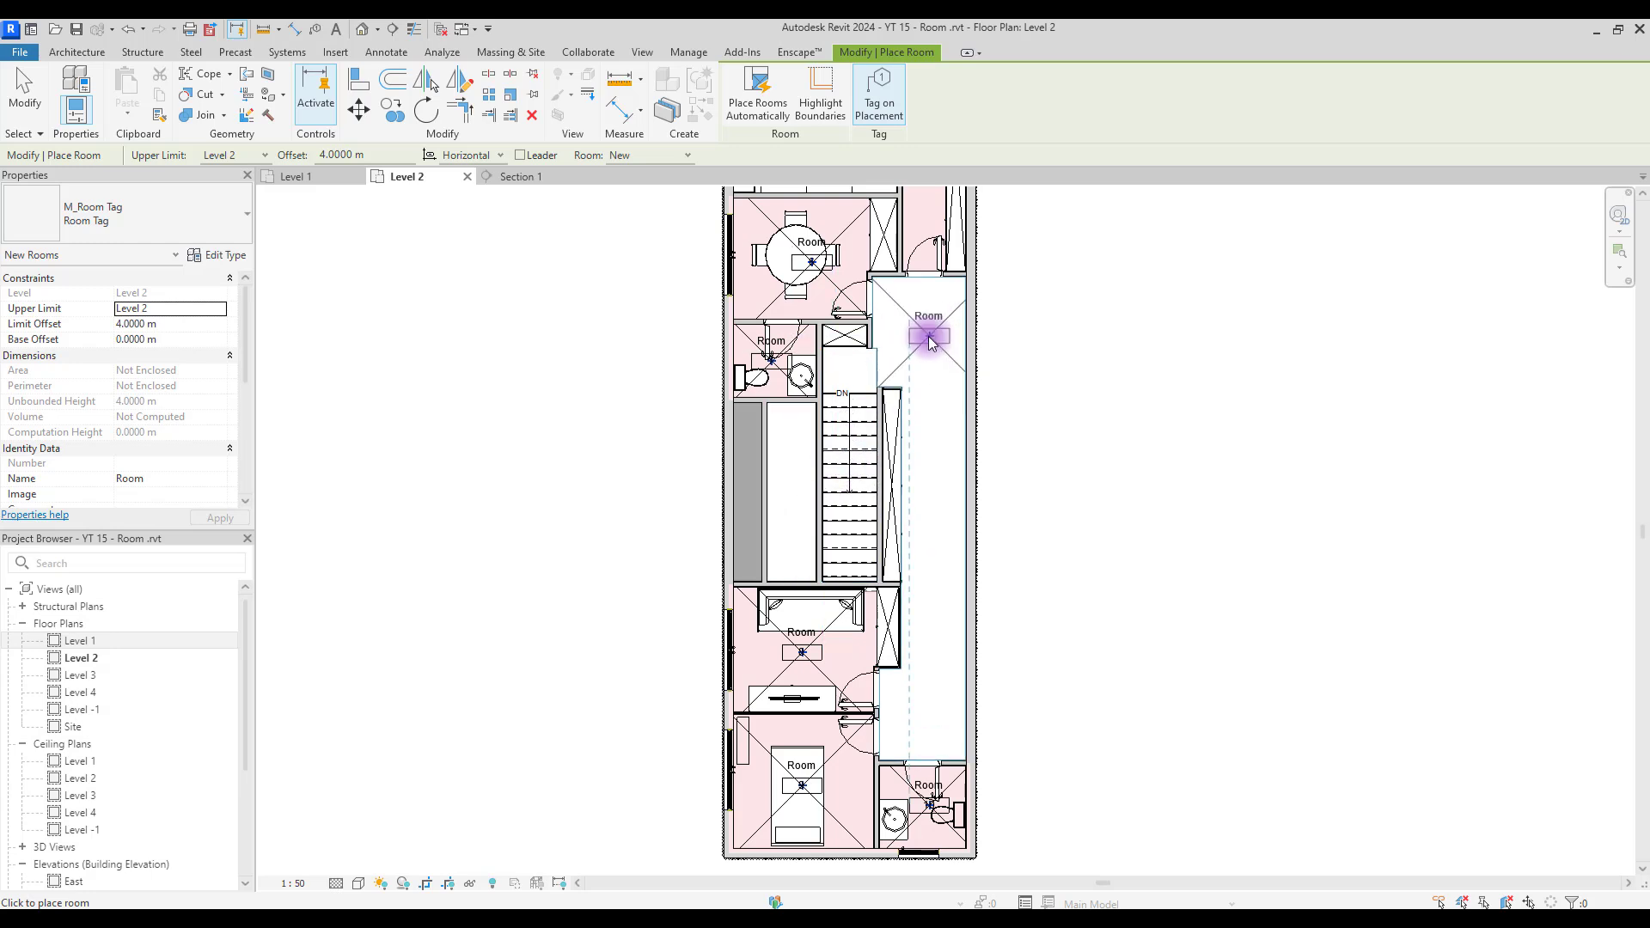
pyautogui.click(930, 342)
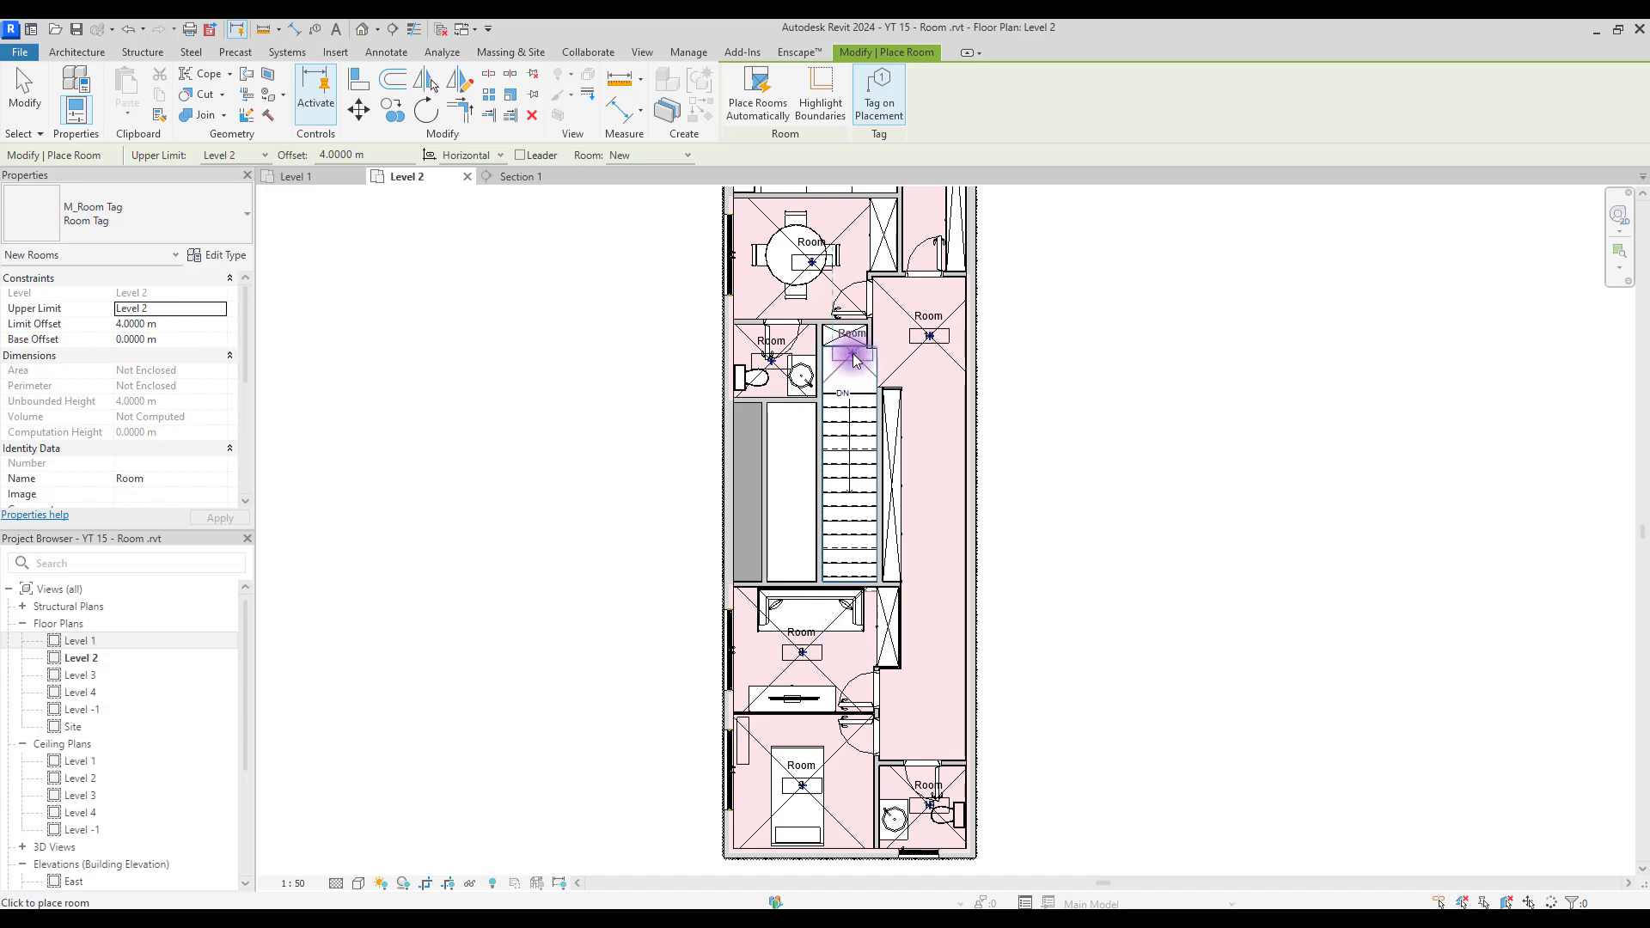
pyautogui.scroll(3, 855, 359)
pyautogui.scroll(-3, 844, 675)
pyautogui.click(844, 641)
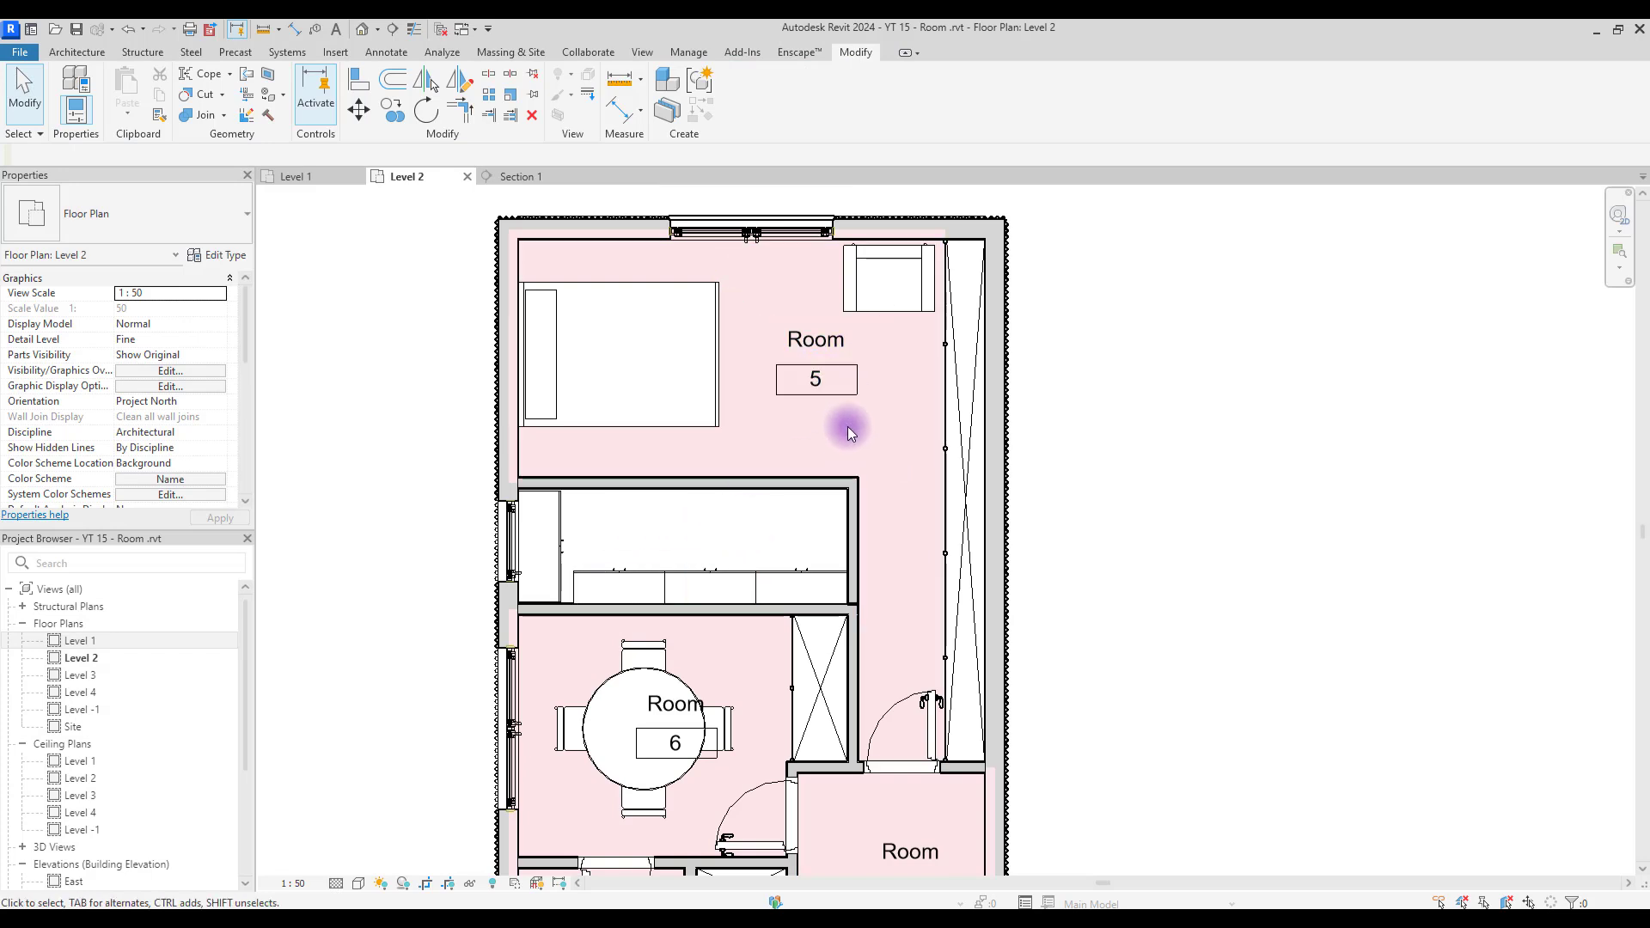
# Uncheck Room Bounding on the wall below Room 5 so the room covers the wardrobe.
pyautogui.click(767, 486)
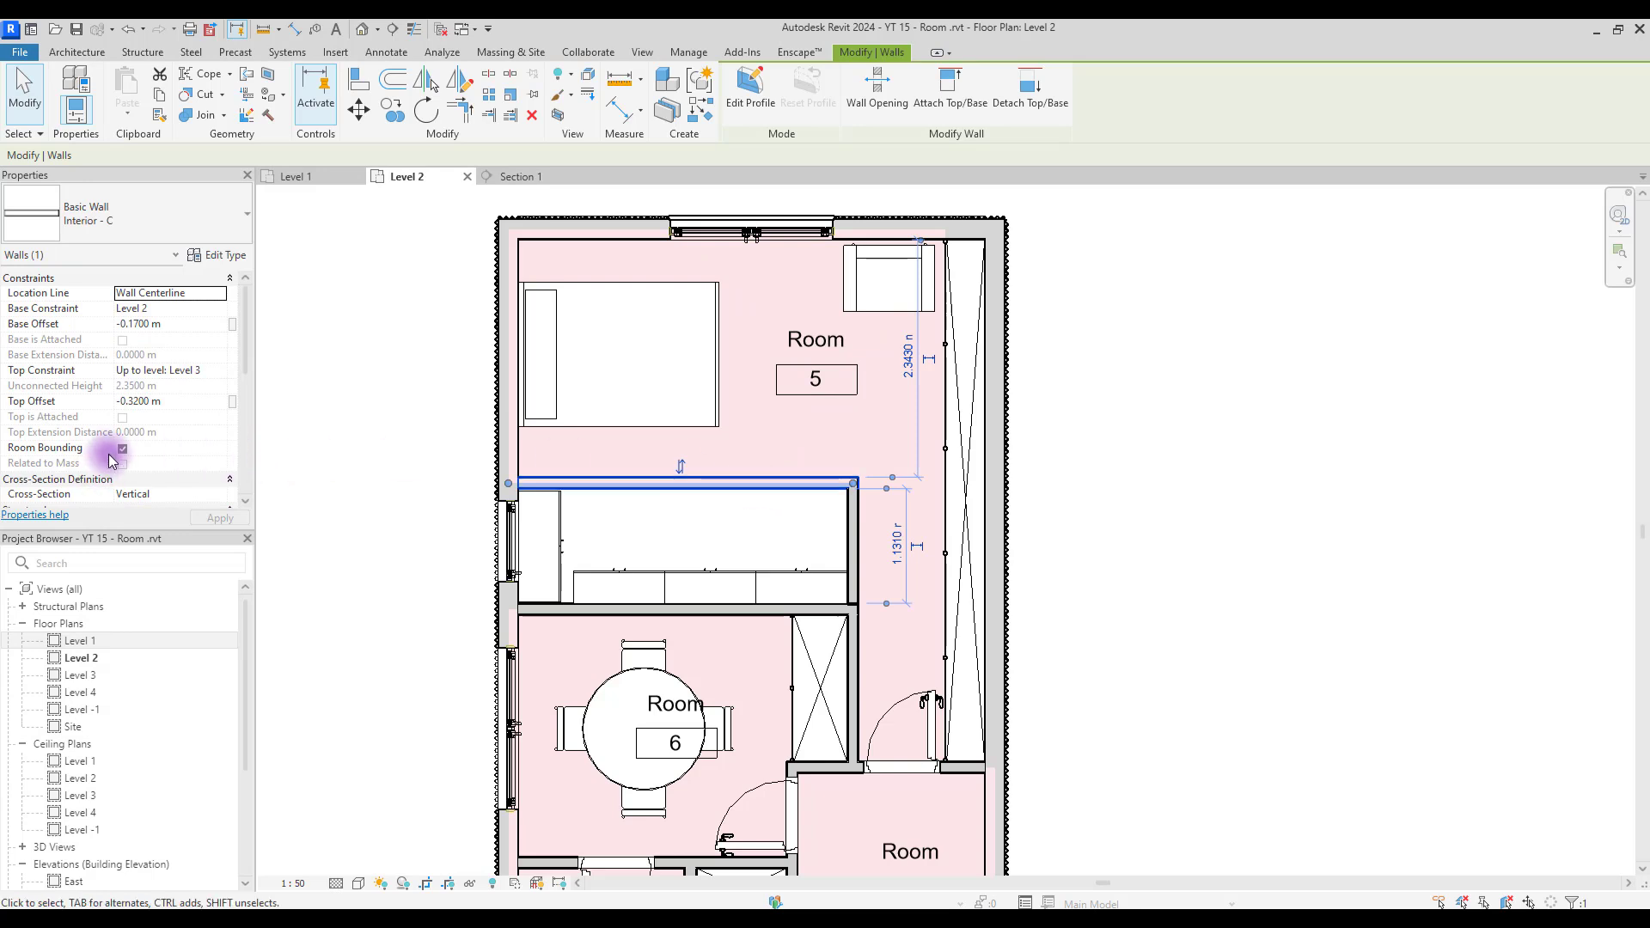
pyautogui.click(123, 450)
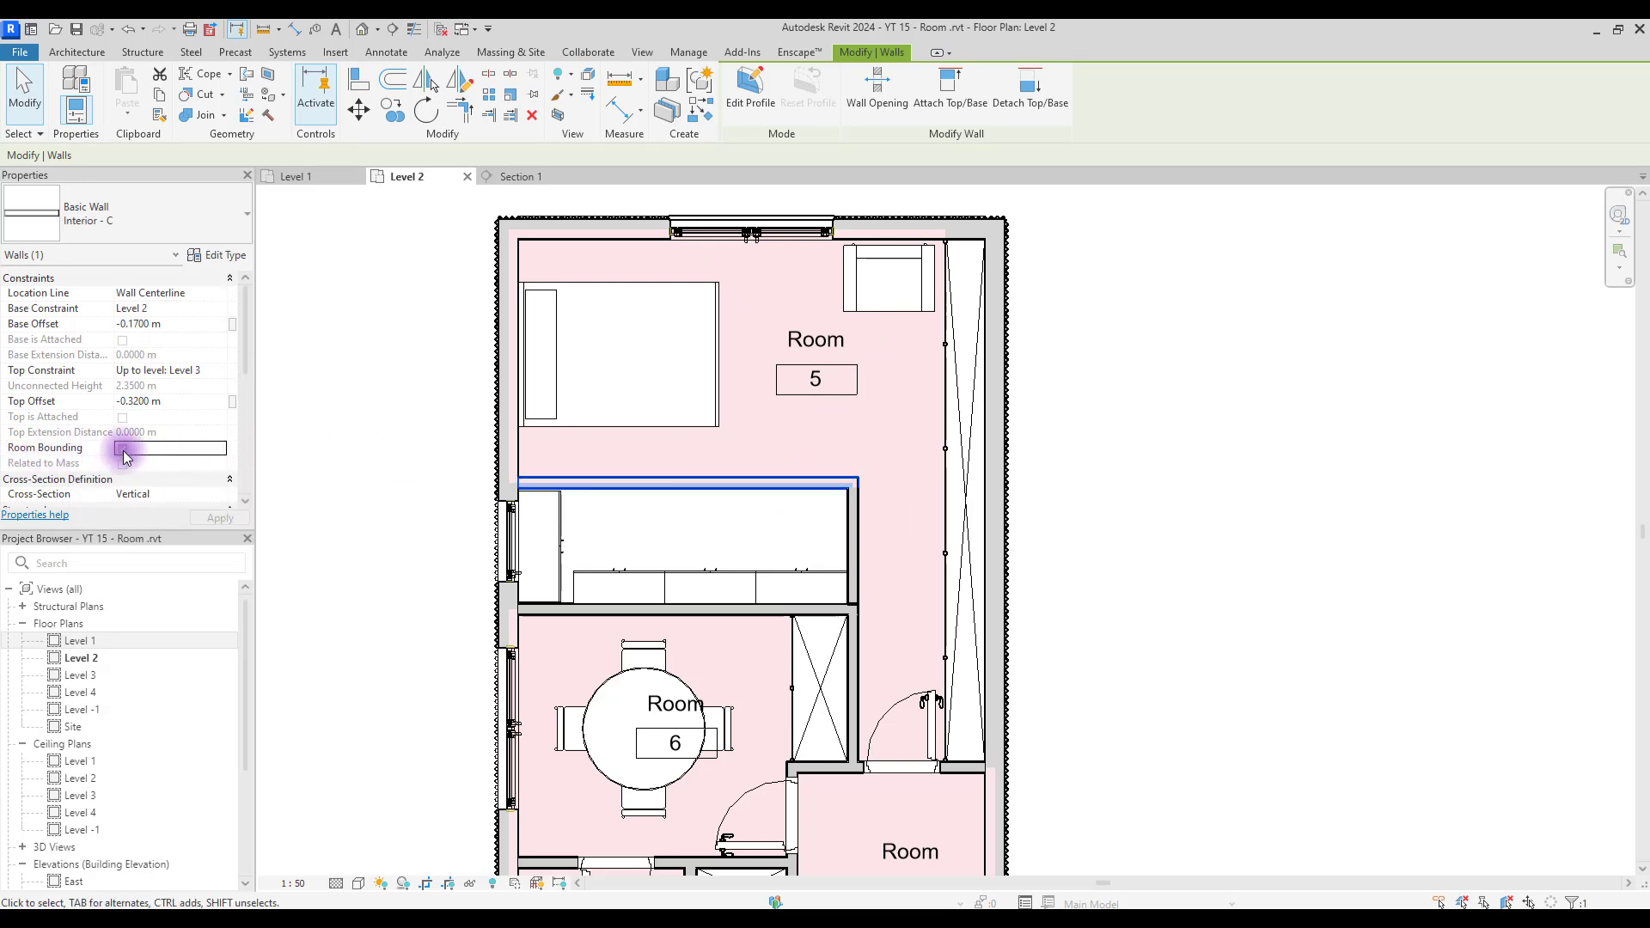
pyautogui.click(1128, 391)
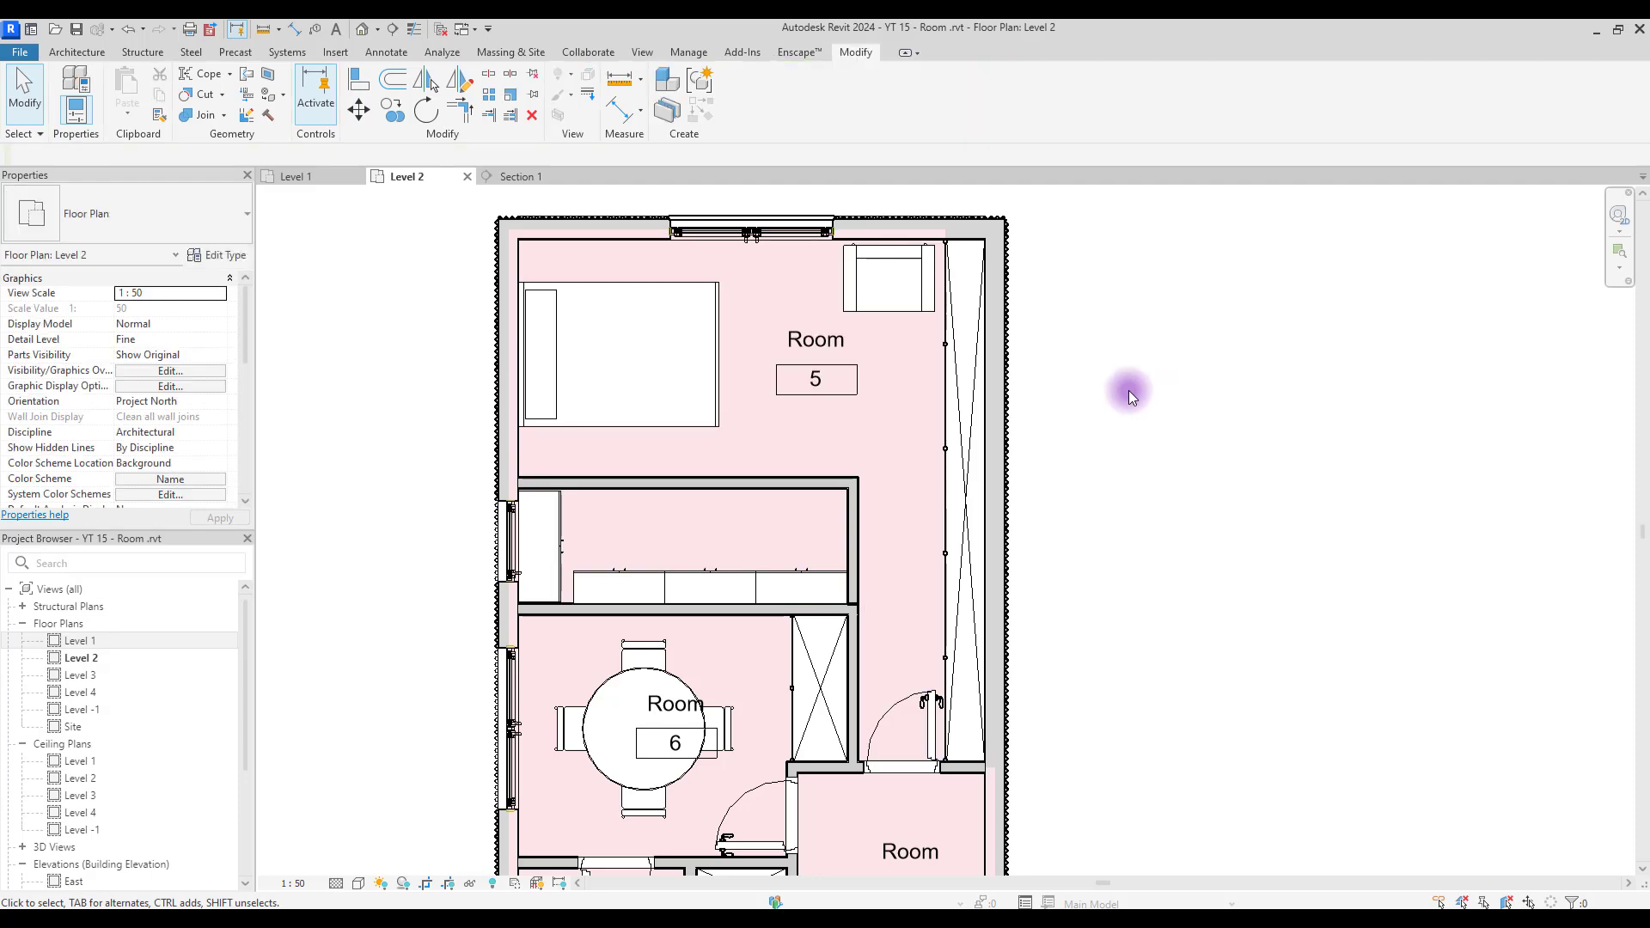
pyautogui.scroll(-2, 702, 363)
pyautogui.scroll(2, 702, 363)
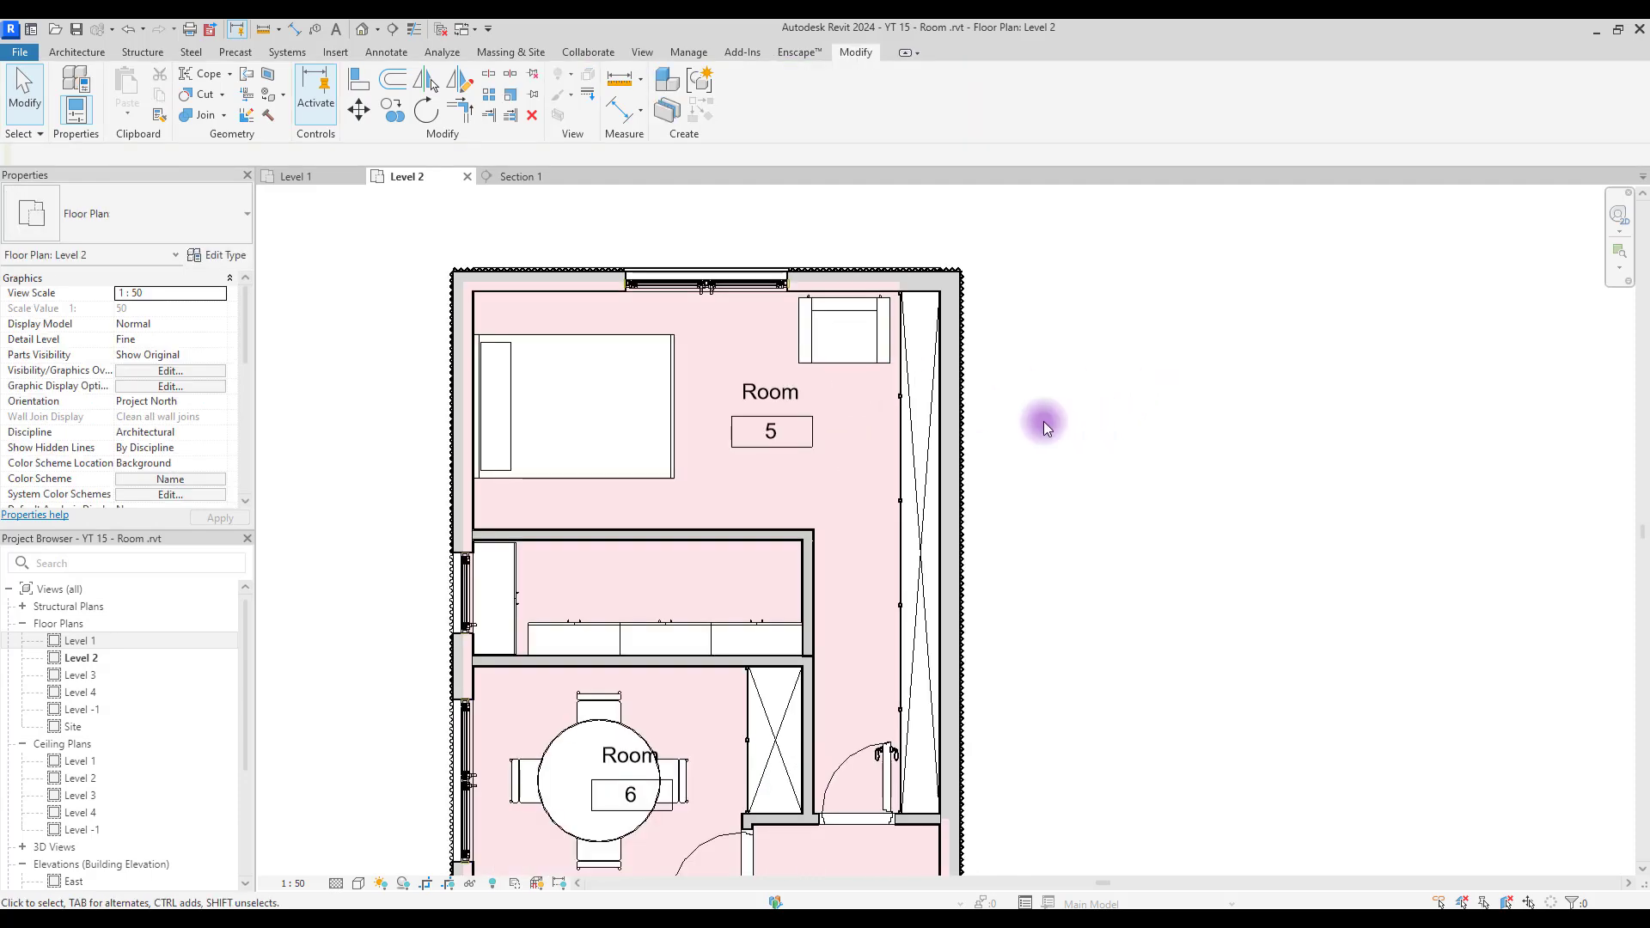
# Rename Rooms 5, 6 and 7 to Master Bed Room, Dining Room and WC.
pyautogui.doubleClick(821, 394)
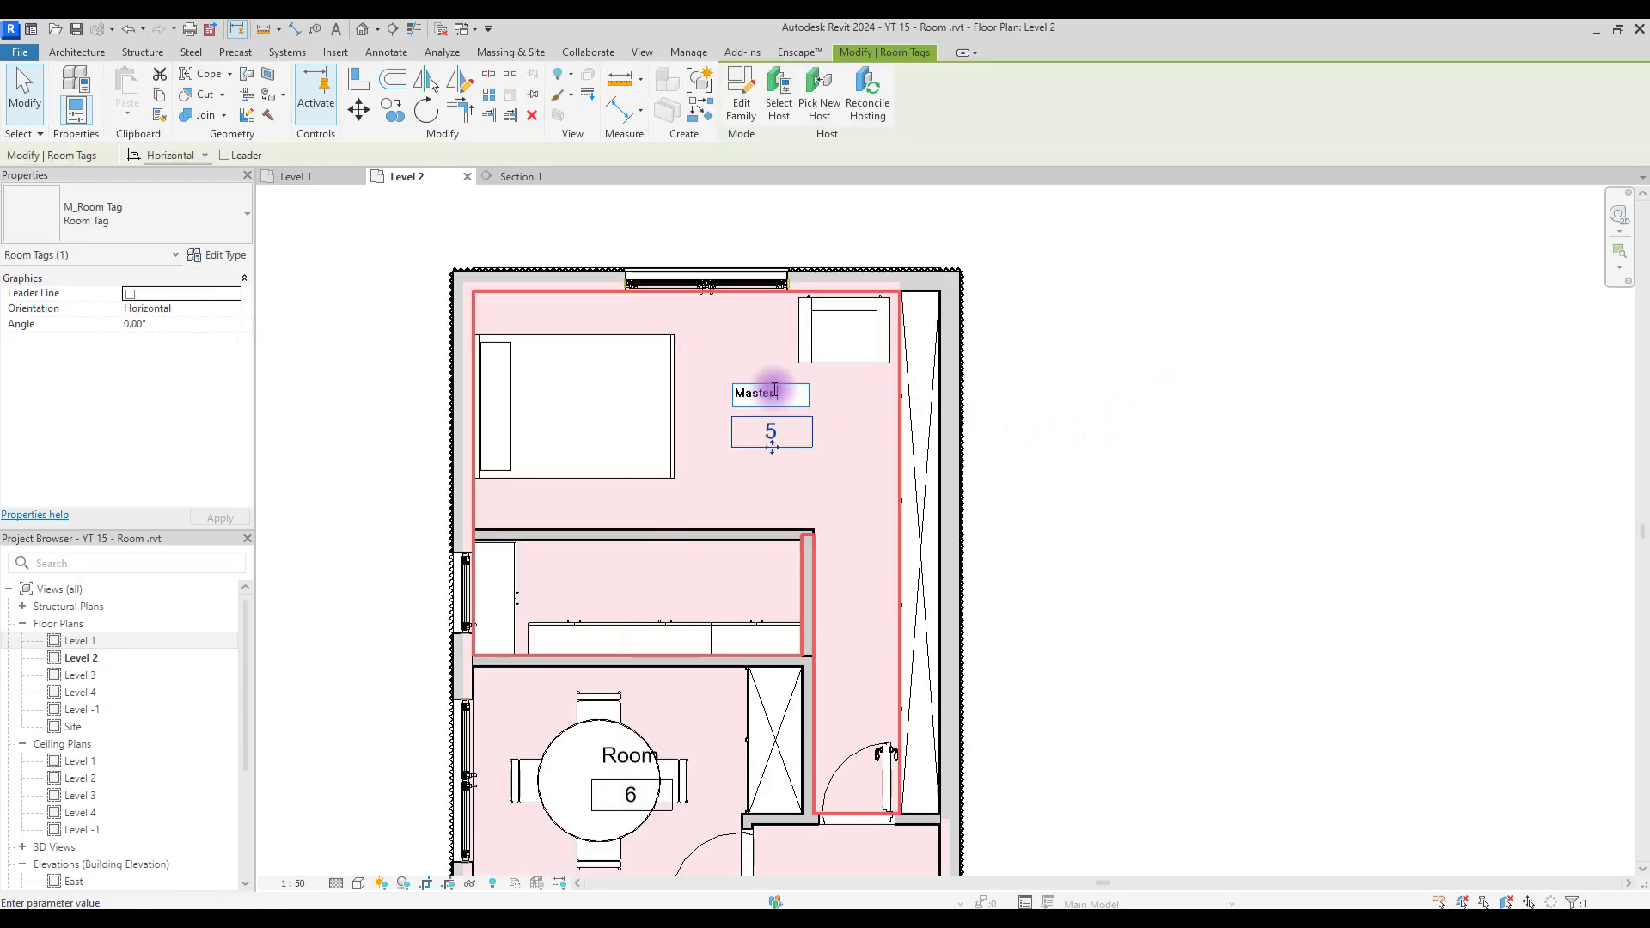
pyautogui.write('Master Bed Room')
pyautogui.click(1064, 306)
pyautogui.click(606, 448)
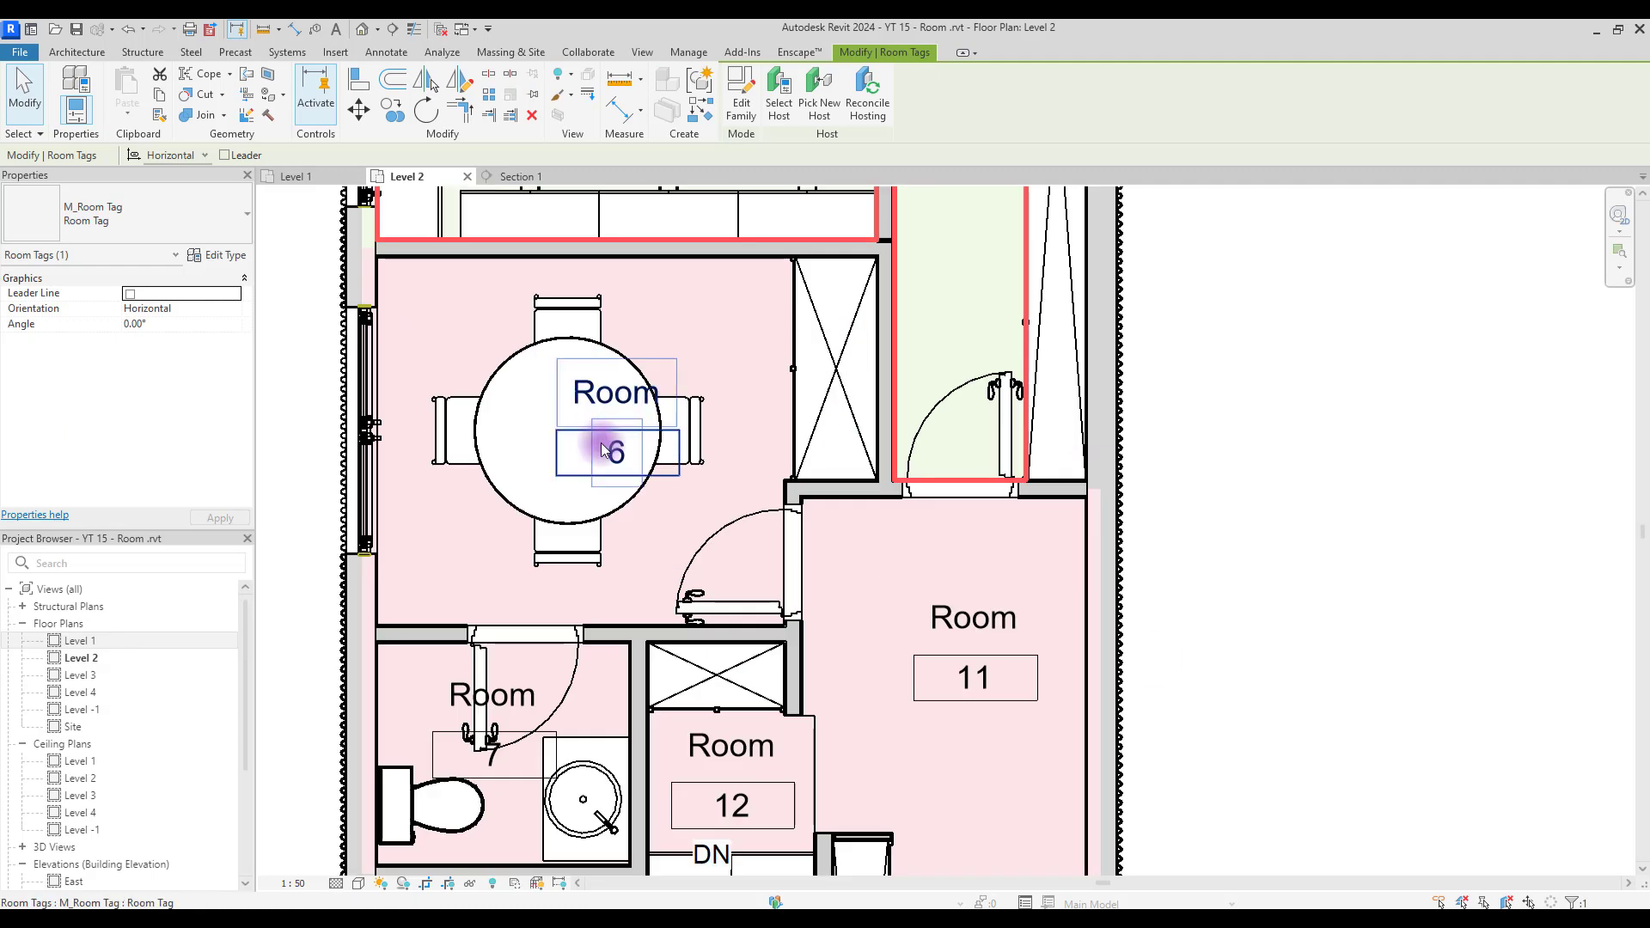
pyautogui.click(574, 419)
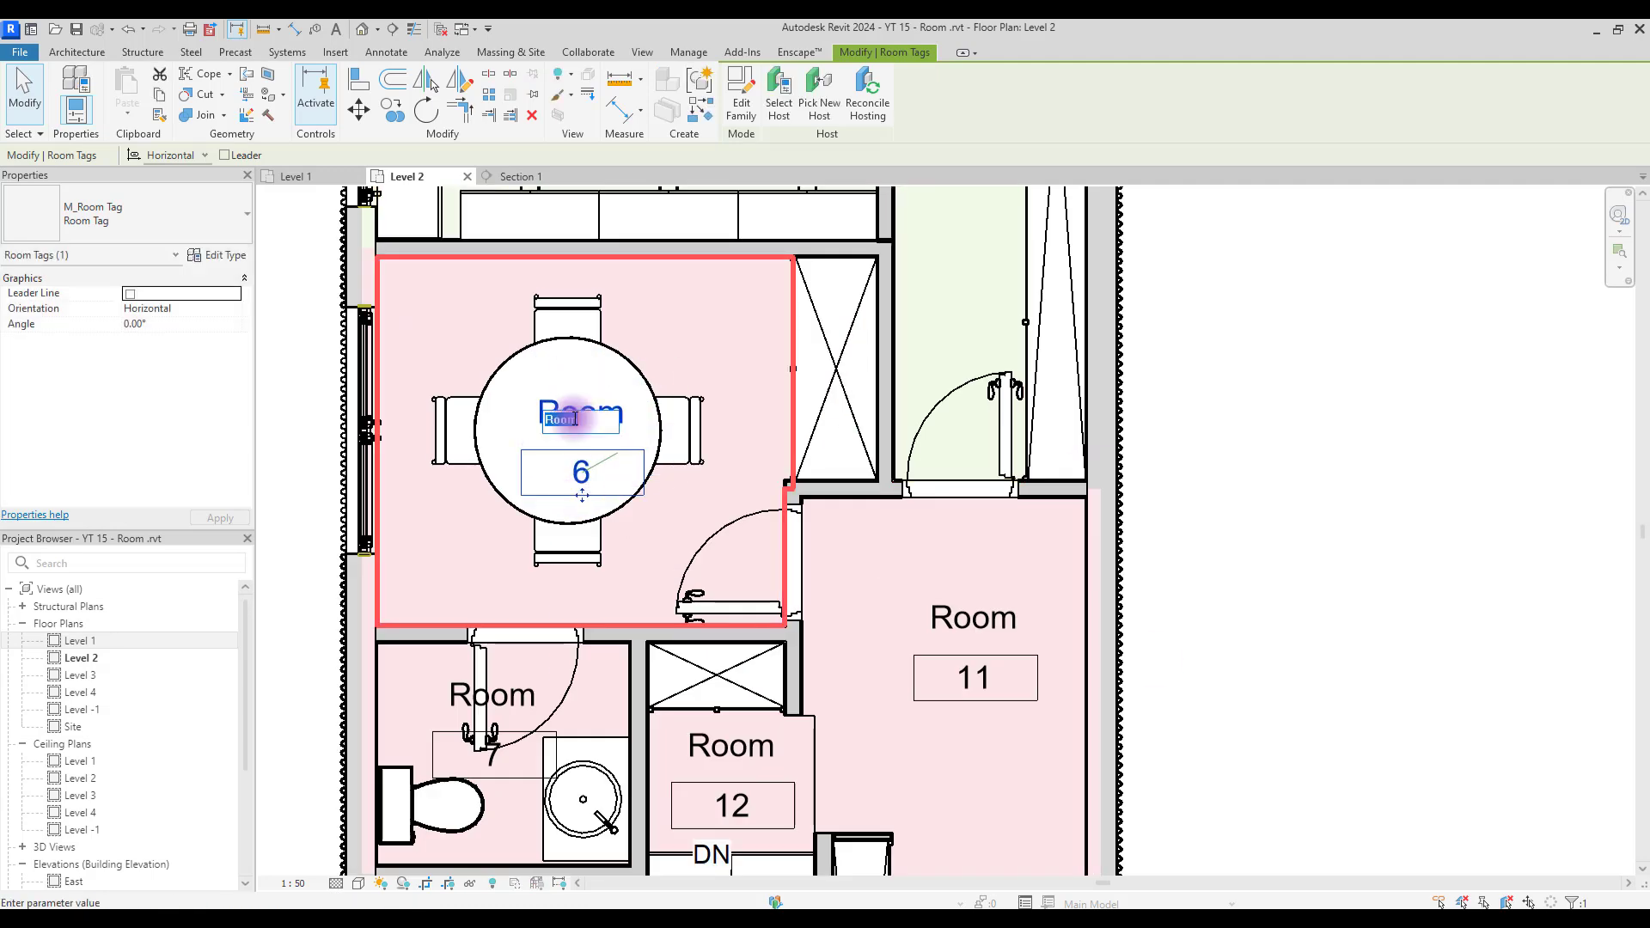
pyautogui.write('Dining Room')
pyautogui.click(1308, 368)
pyautogui.scroll(-3, 670, 350)
pyautogui.scroll(3, 671, 350)
pyautogui.click(527, 423)
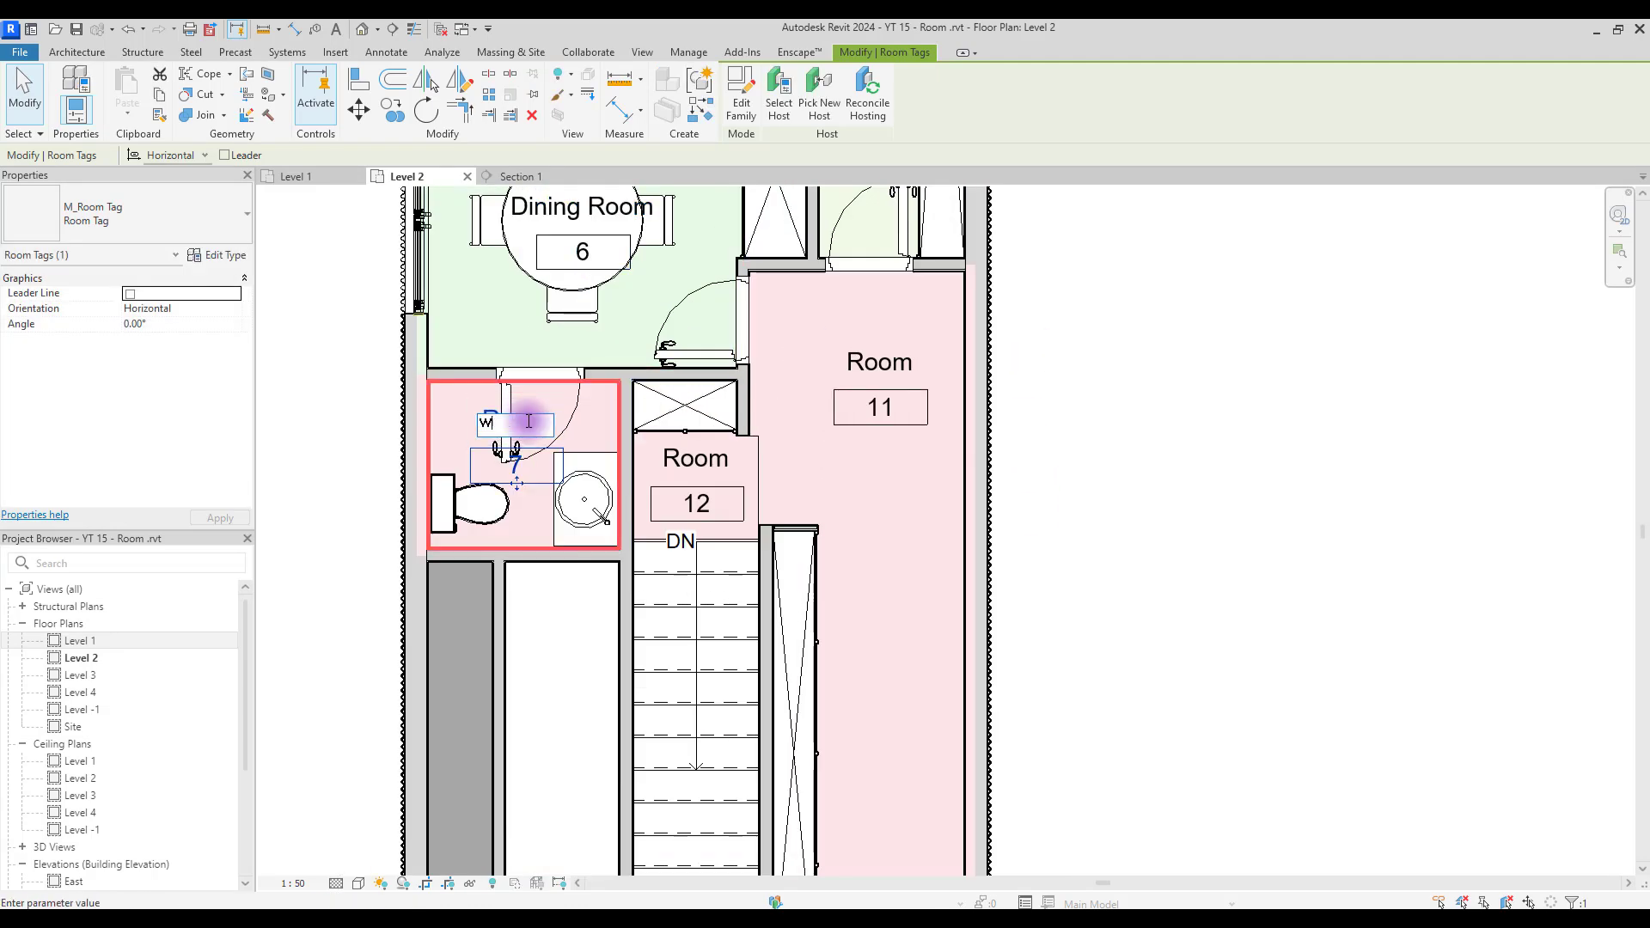
pyautogui.write('WC')
pyautogui.press('Return')
# Rename Rooms 12 and 11 to Staircase and Corridor.
pyautogui.doubleClick(695, 462)
pyautogui.write('Staircase')
pyautogui.click(879, 361)
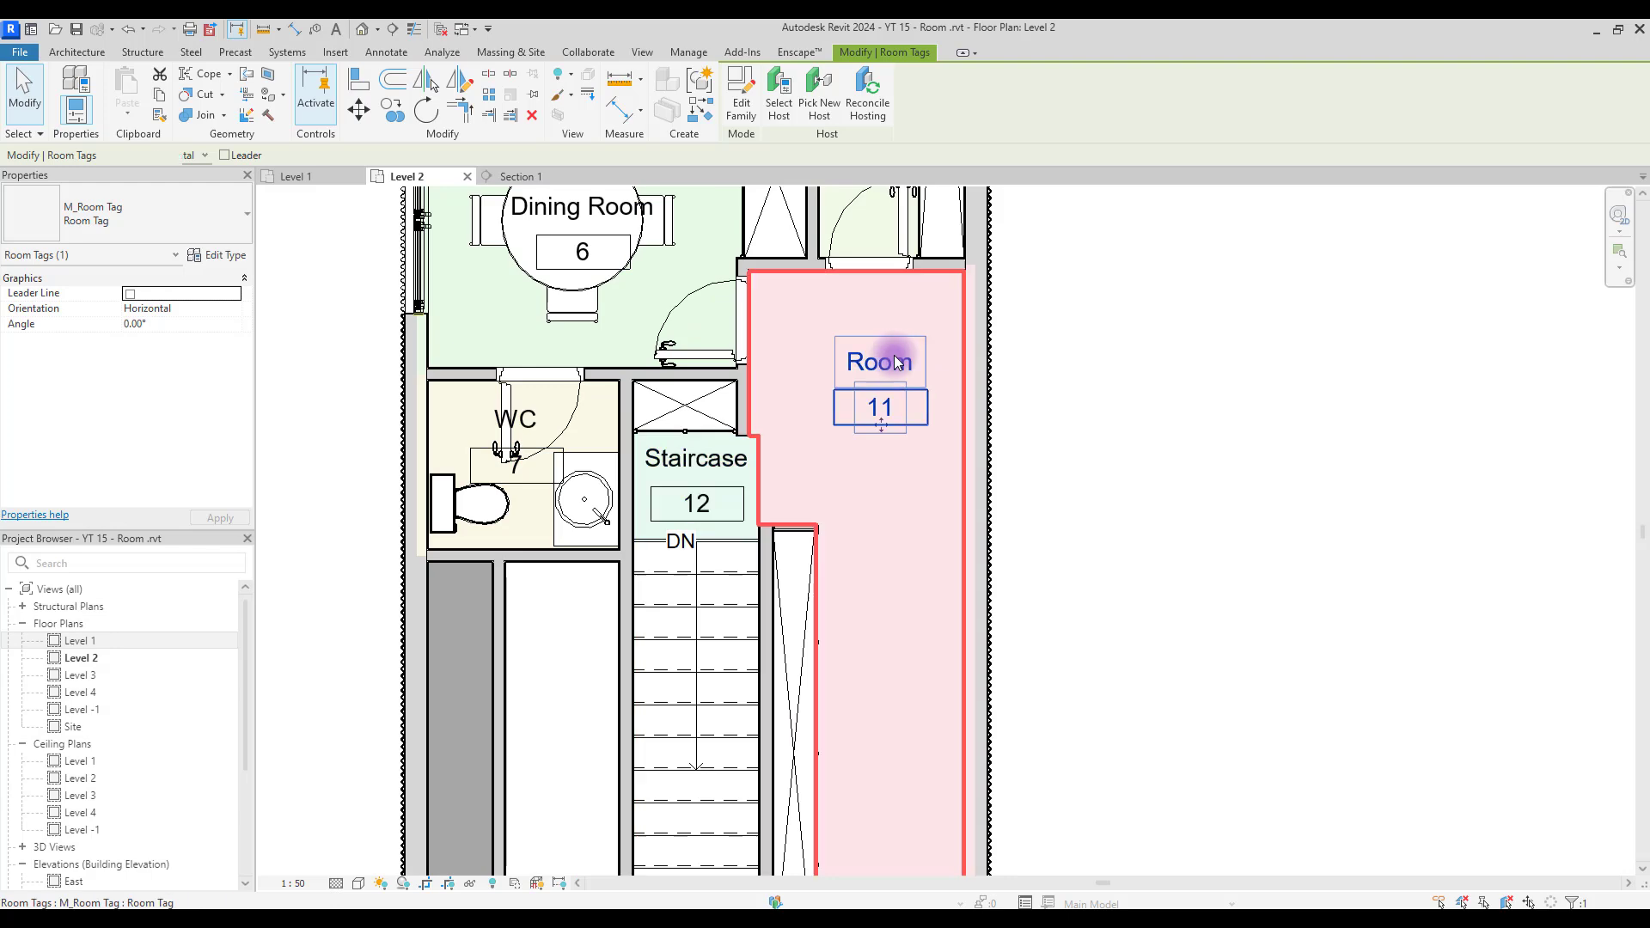
pyautogui.click(880, 362)
pyautogui.write('c')
pyautogui.click(1021, 467)
pyautogui.scroll(-3, 1020, 468)
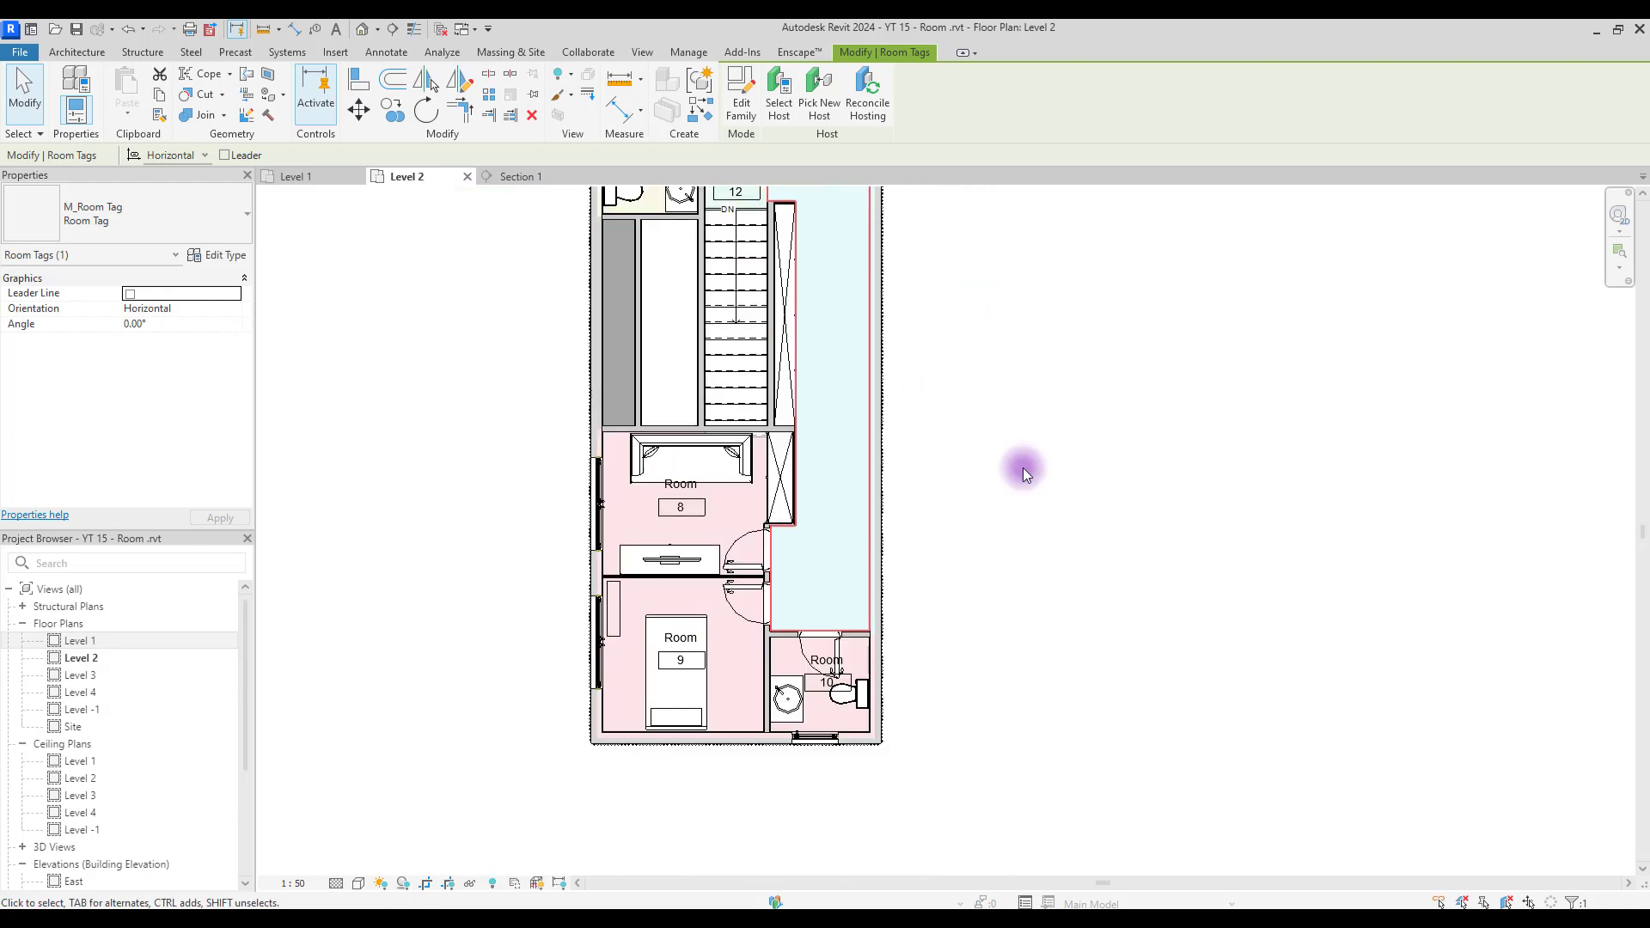
pyautogui.scroll(3, 673, 456)
# Rename Rooms 8, 9 and 10 to Living Room, Bed Room and WC.
pyautogui.doubleClick(680, 427)
pyautogui.write('Living Room')
pyautogui.click(899, 412)
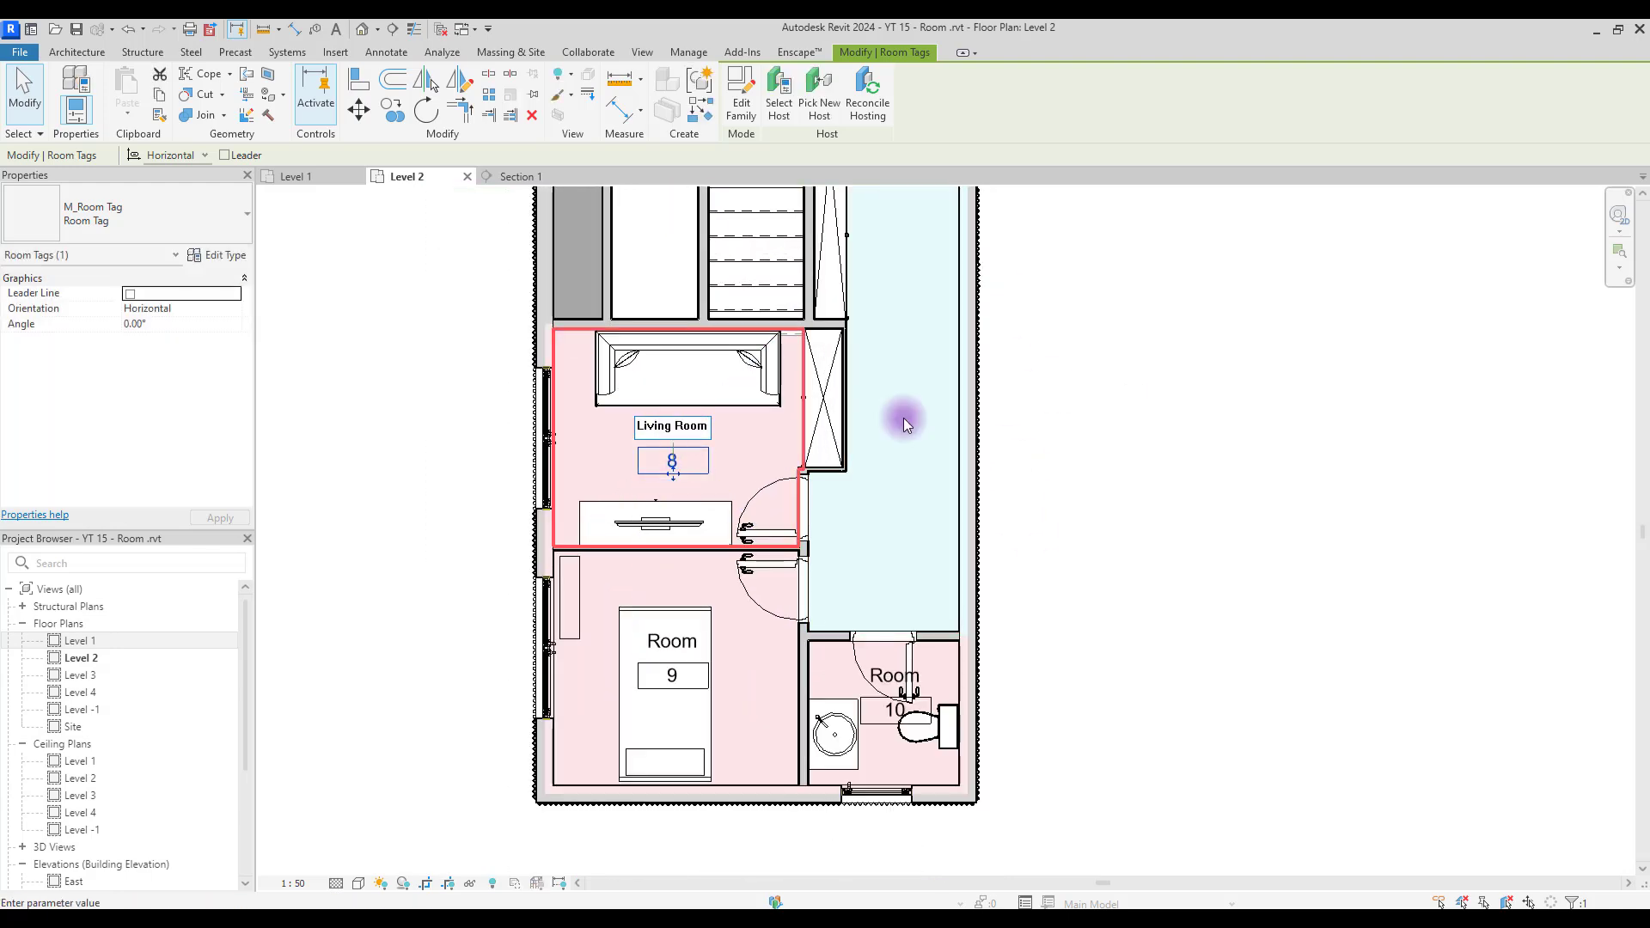
pyautogui.doubleClick(679, 642)
pyautogui.write('Bed Room')
pyautogui.click(914, 674)
pyautogui.click(951, 674)
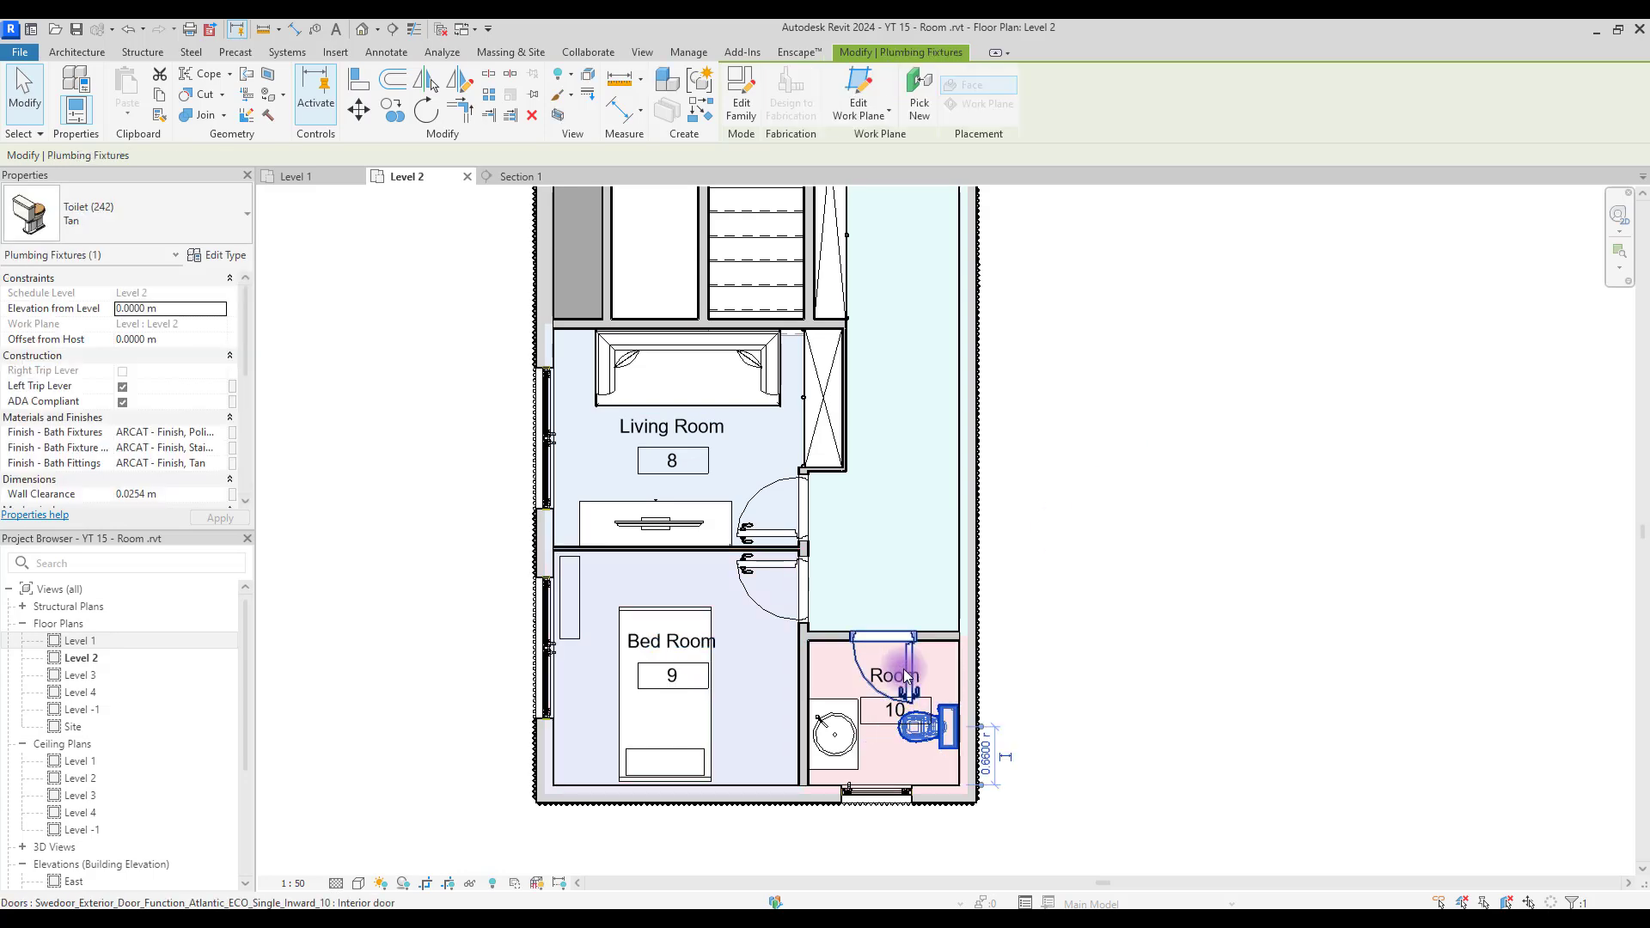
pyautogui.doubleClick(894, 676)
pyautogui.write('WC')
pyautogui.click(1106, 497)
pyautogui.scroll(-2, 1106, 490)
pyautogui.moveTo(1051, 402); pyautogui.dragTo(1002, 507, button='middle')
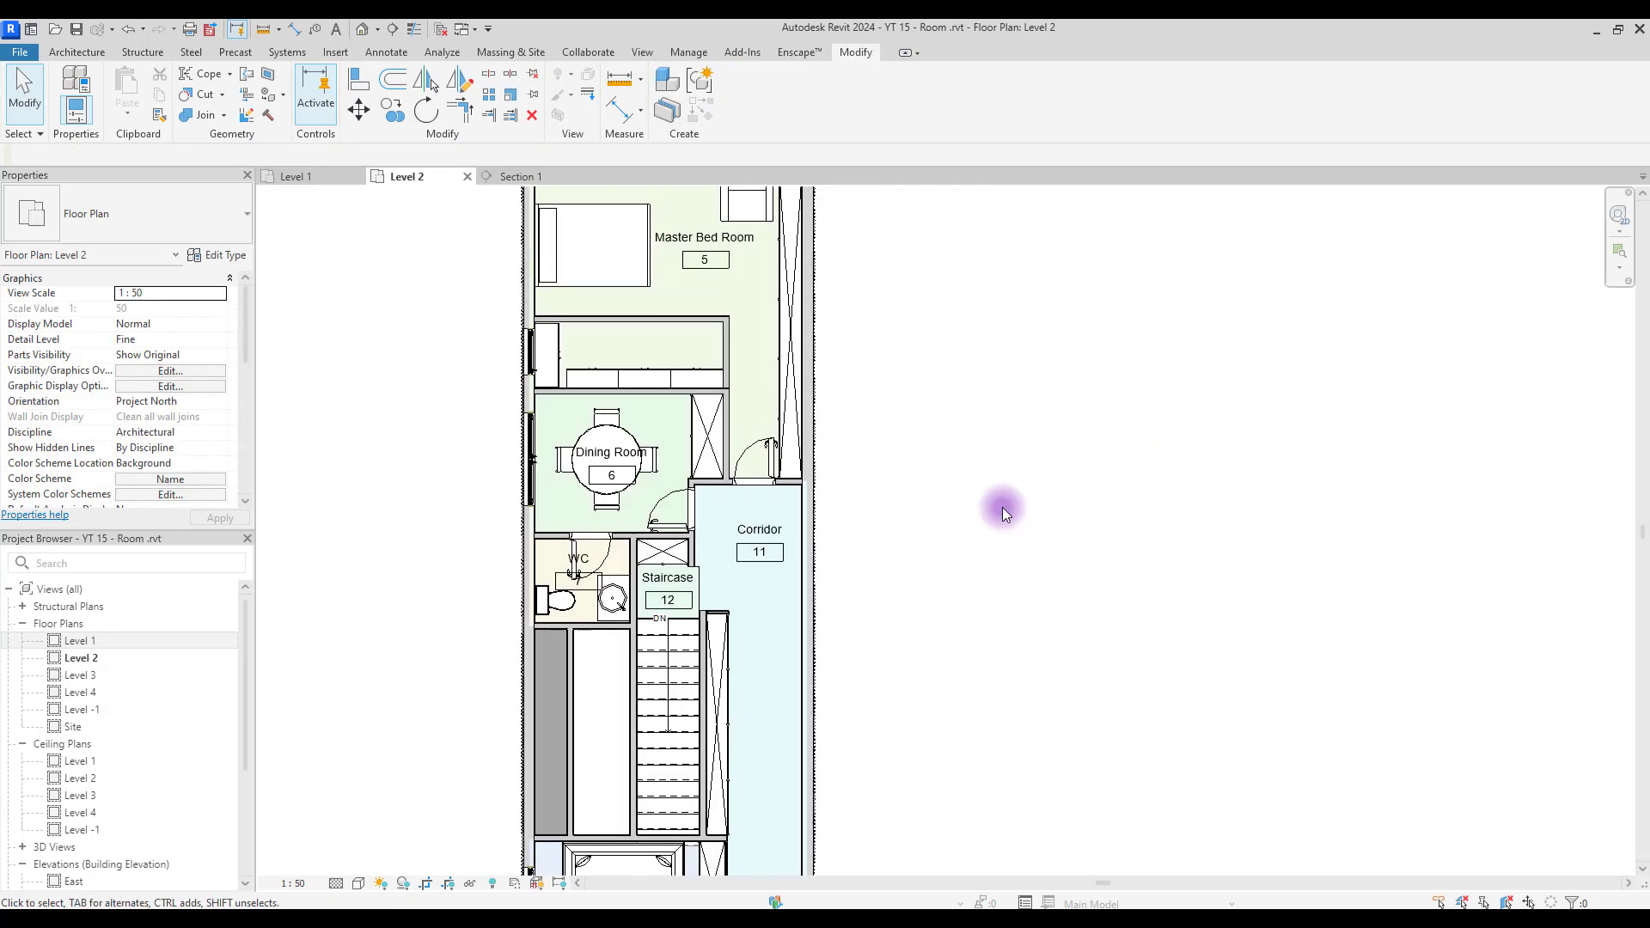
pyautogui.scroll(-1, 1002, 507)
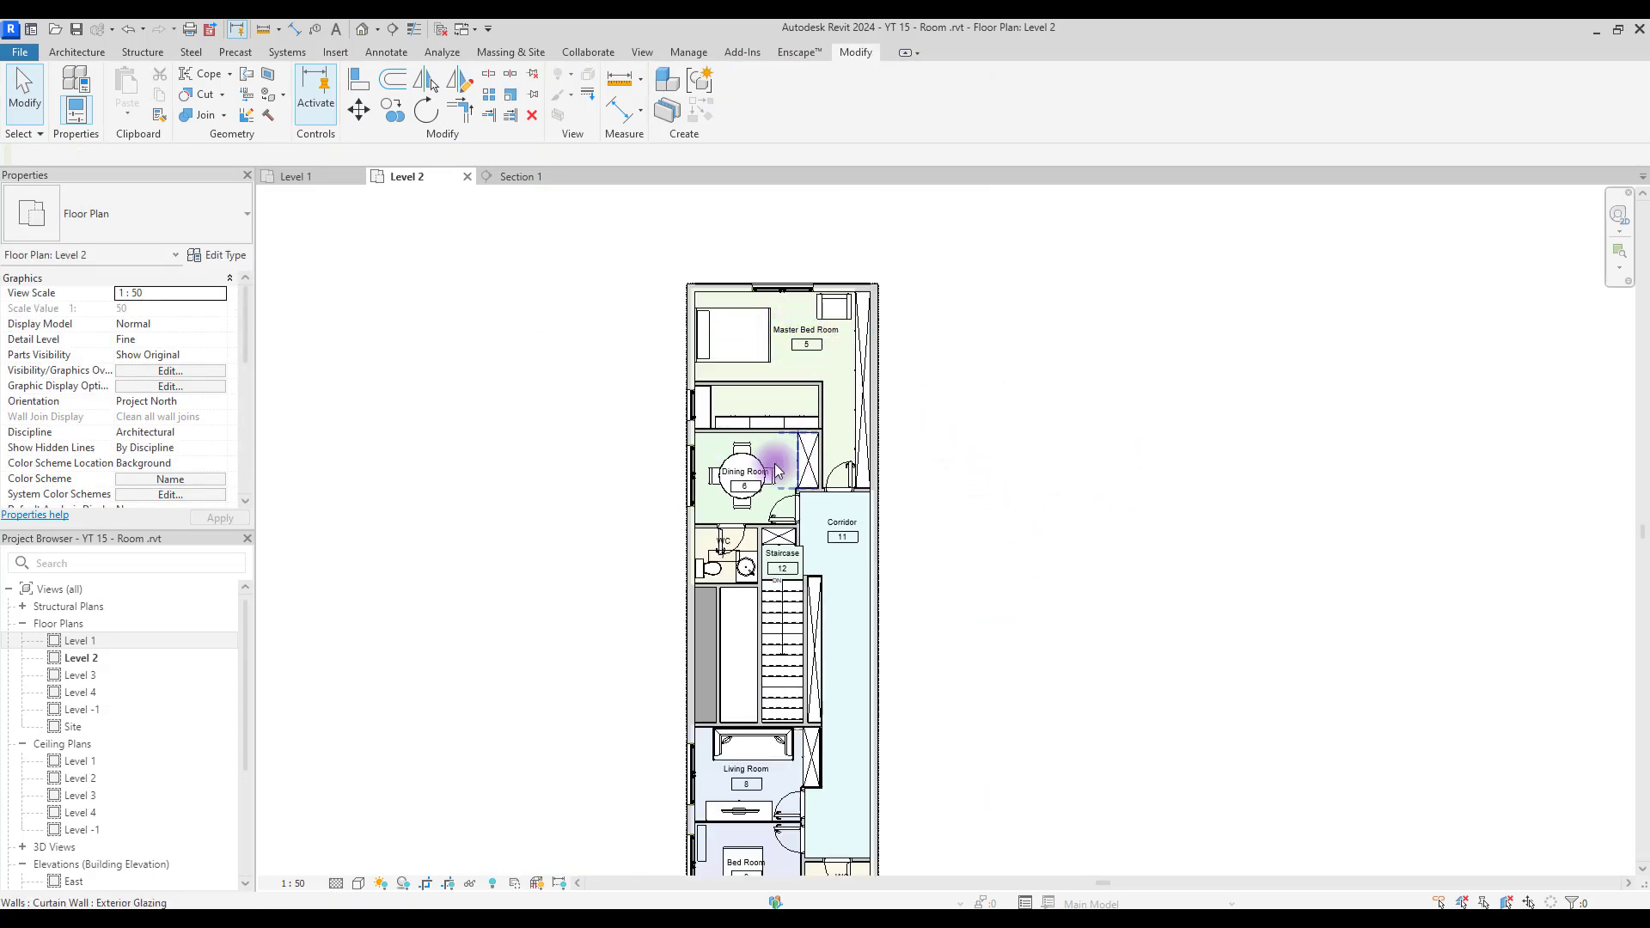
pyautogui.moveTo(1045, 536); pyautogui.dragTo(999, 401, button='middle')
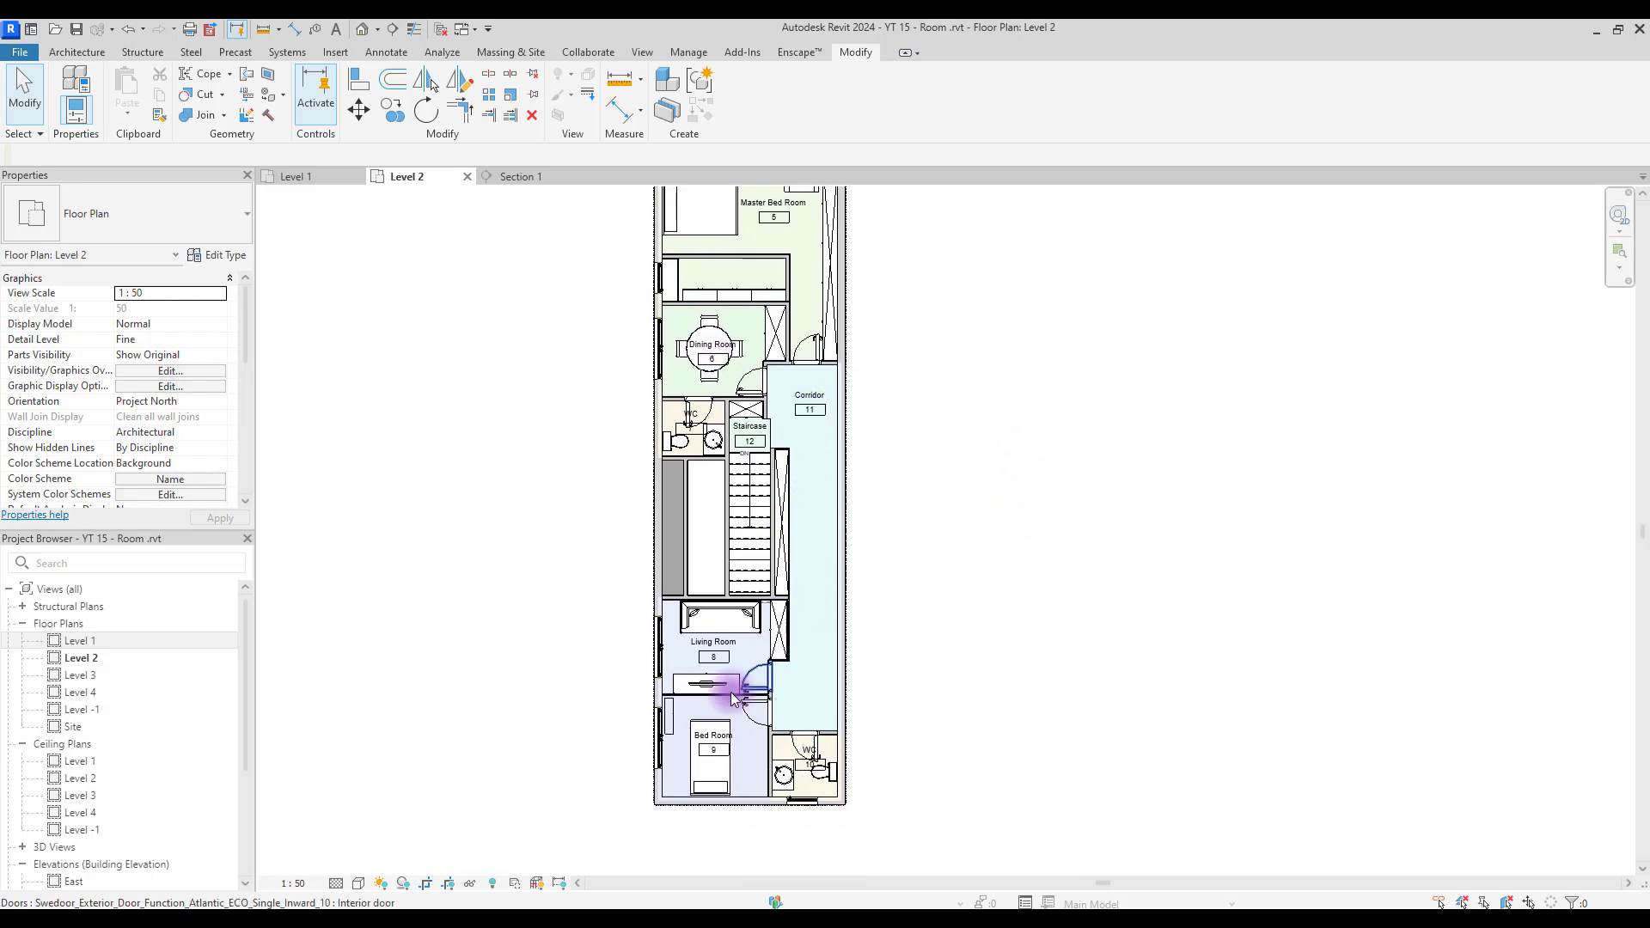
pyautogui.moveTo(824, 452); pyautogui.dragTo(951, 365, button='middle')
pyautogui.moveTo(933, 464); pyautogui.dragTo(929, 405, button='middle')
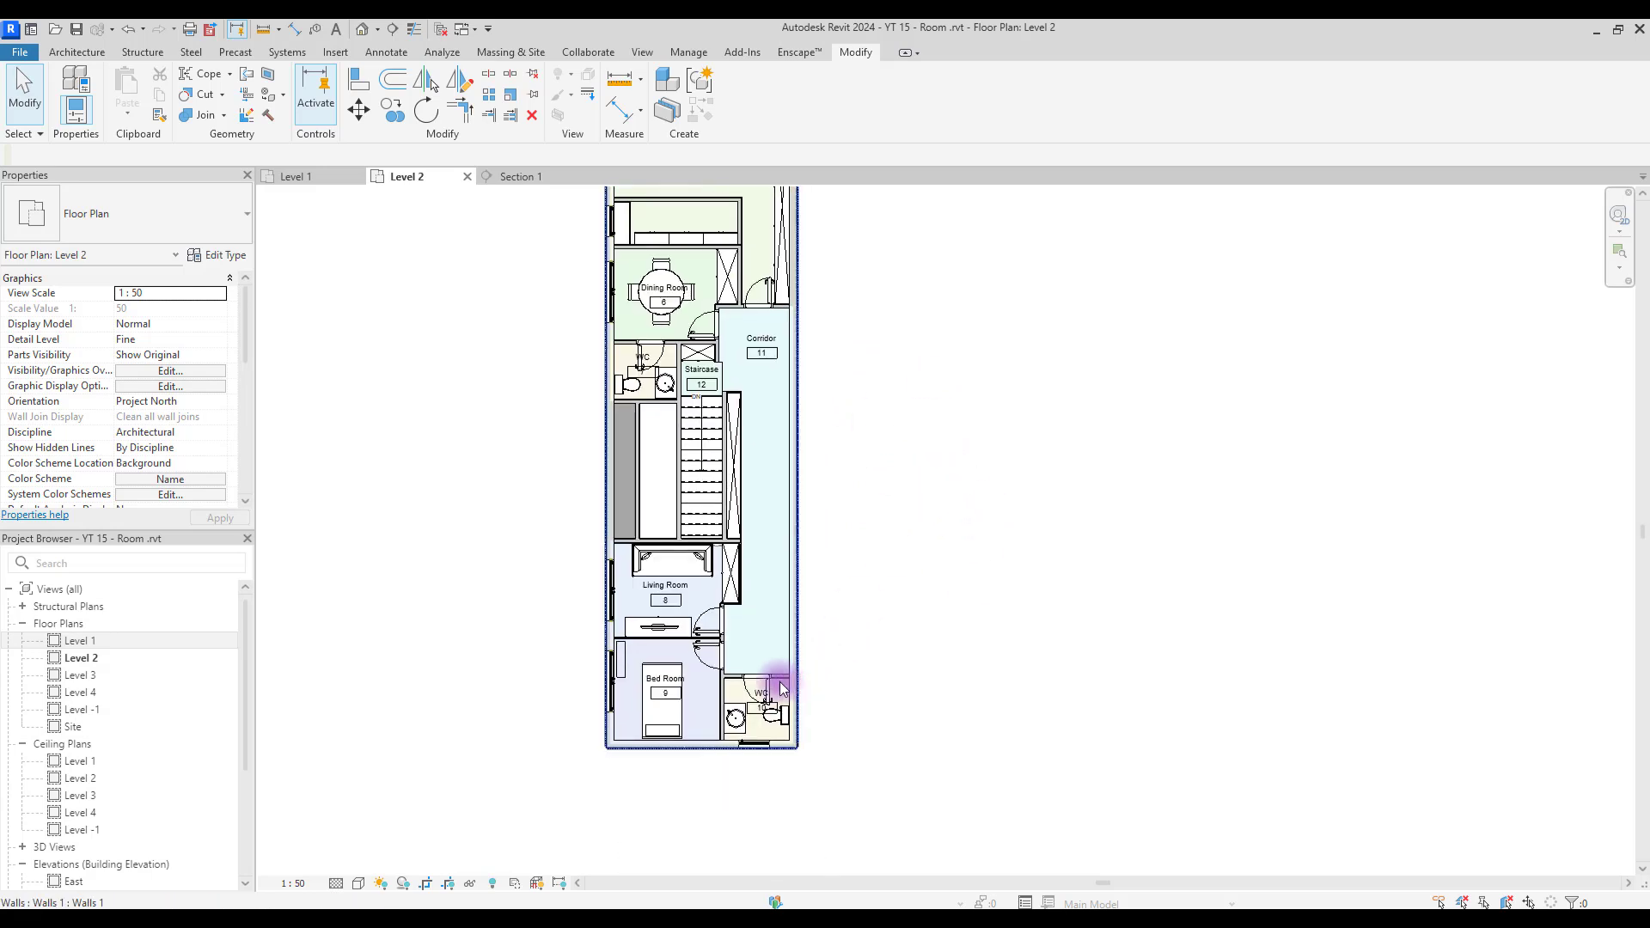
pyautogui.scroll(2, 773, 623)
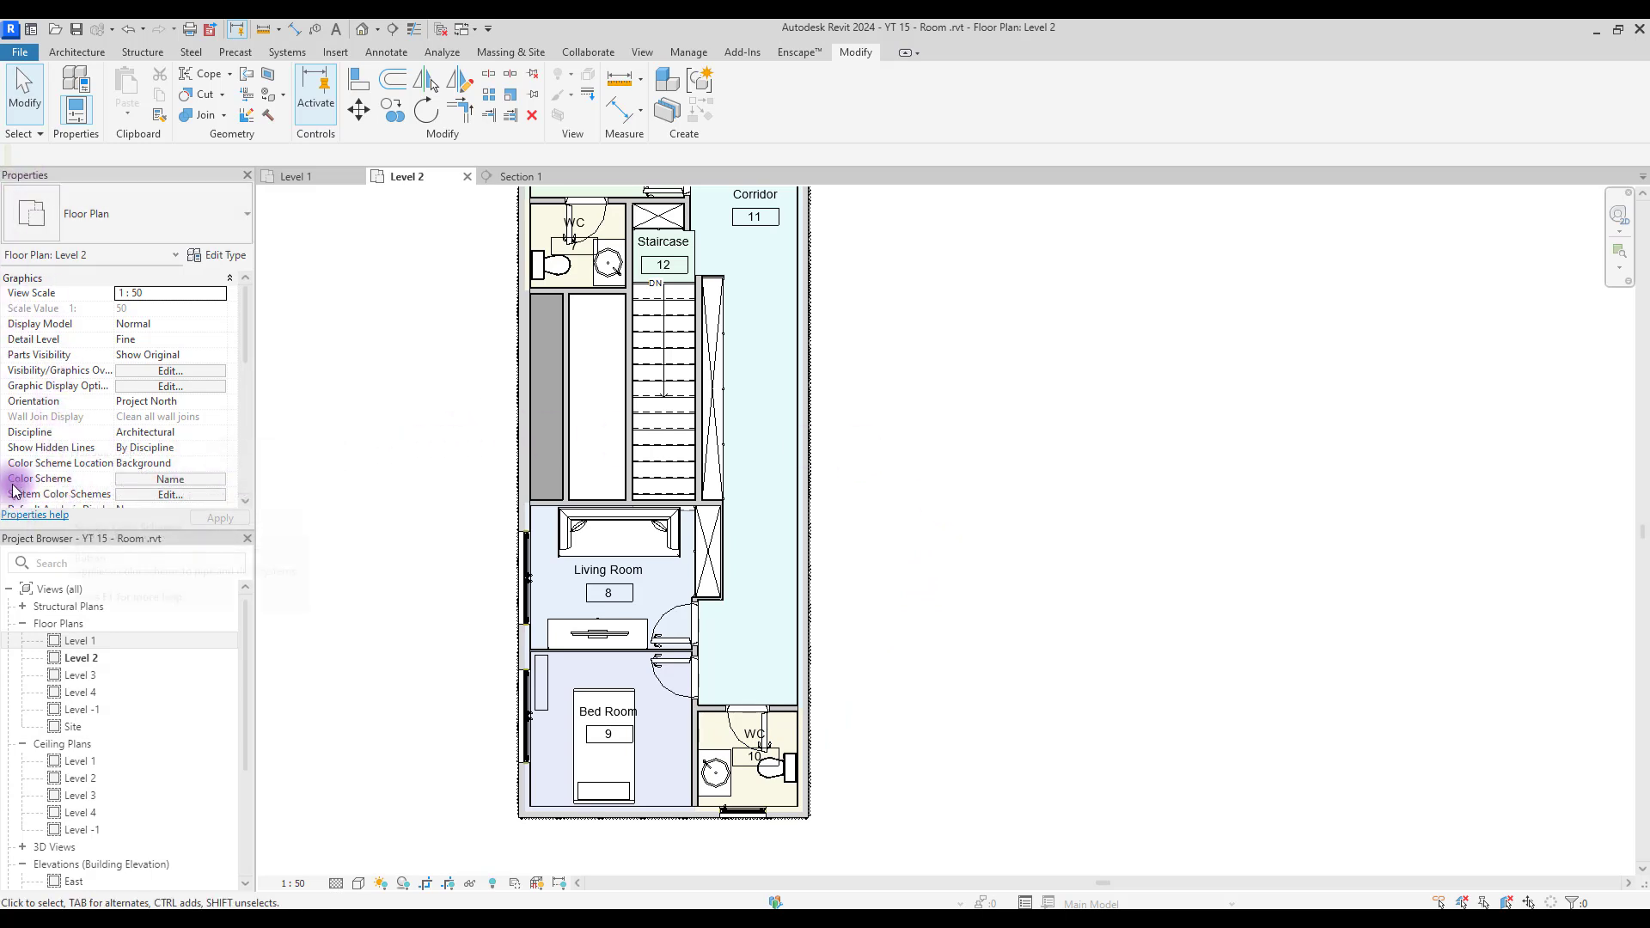
pyautogui.click(150, 482)
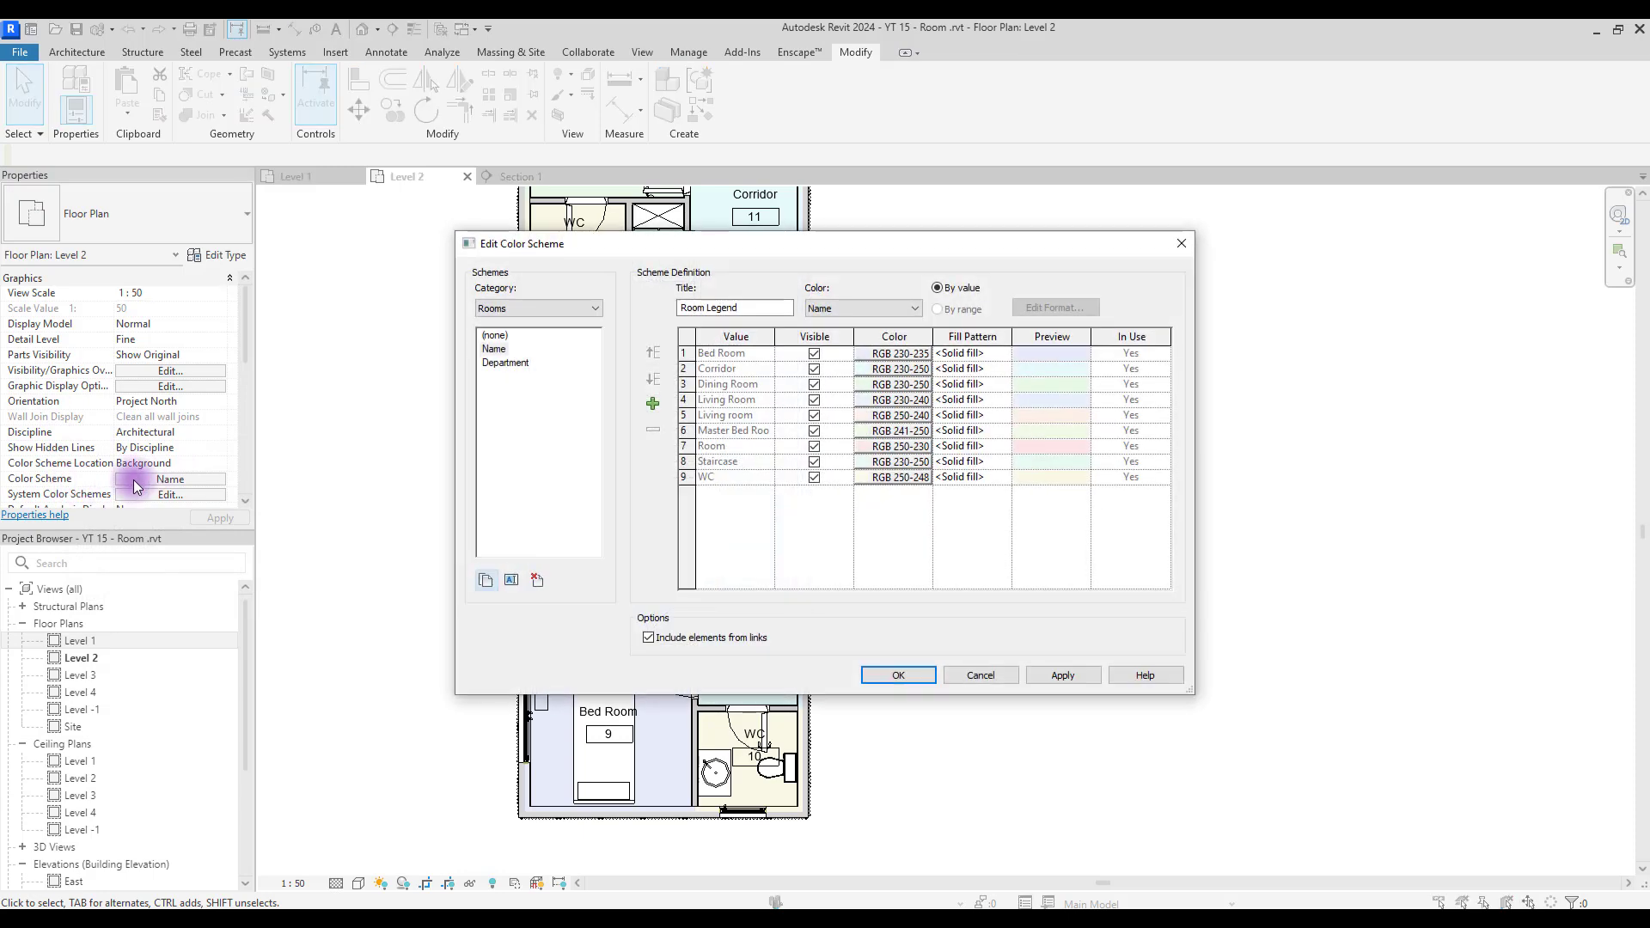
pyautogui.click(516, 308)
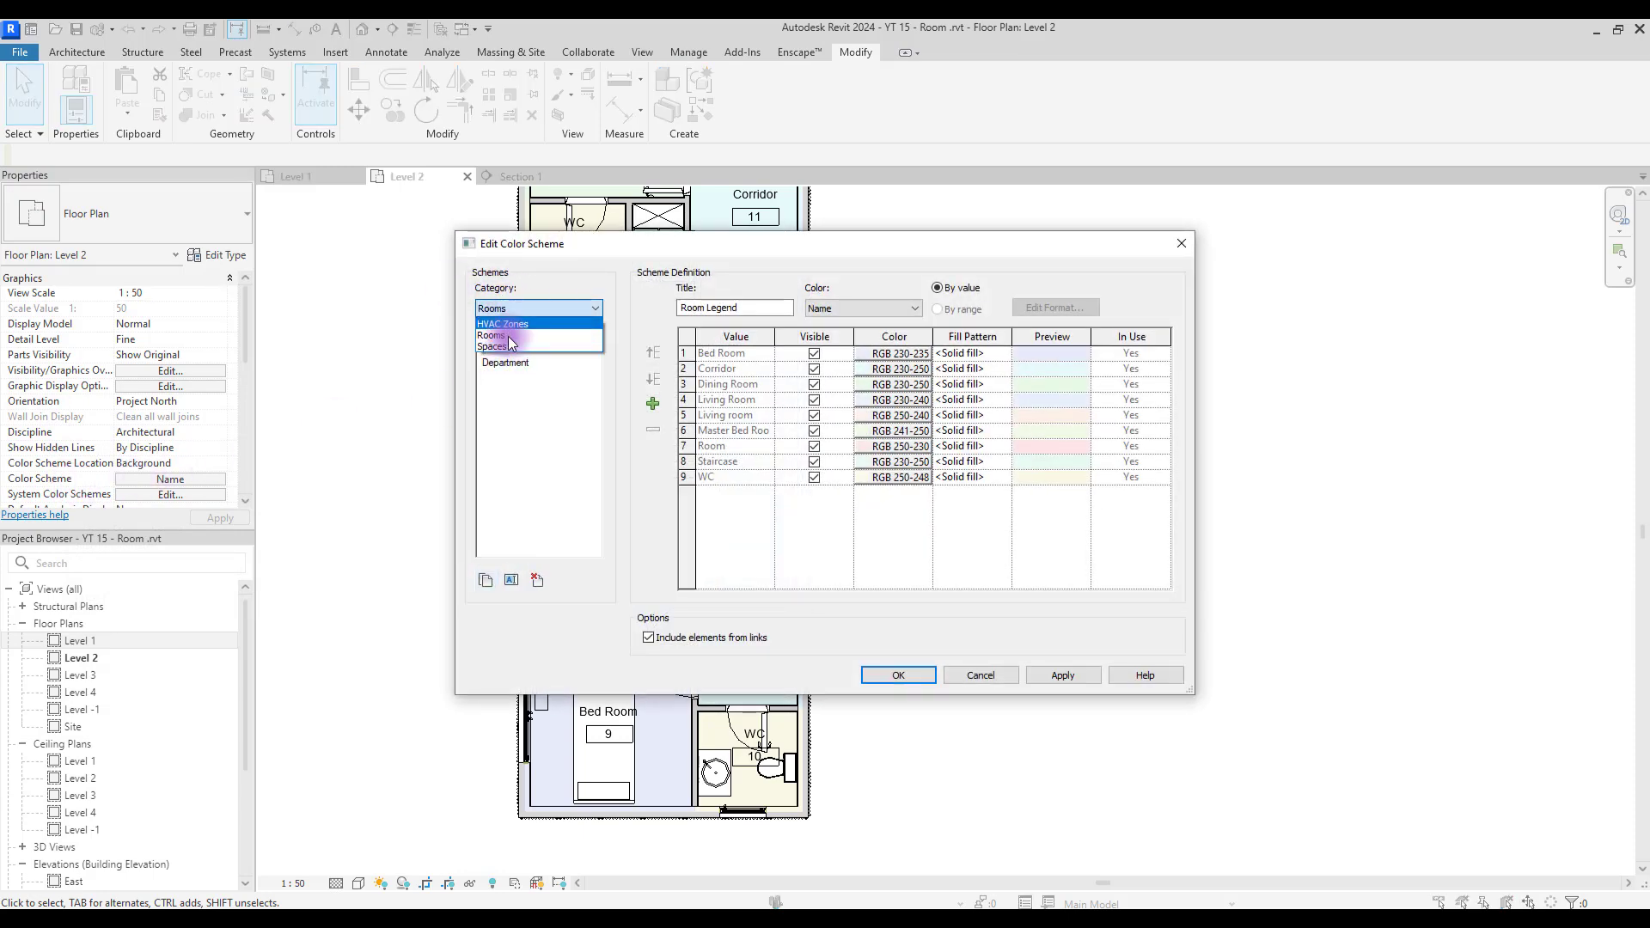
pyautogui.click(525, 337)
pyautogui.click(496, 350)
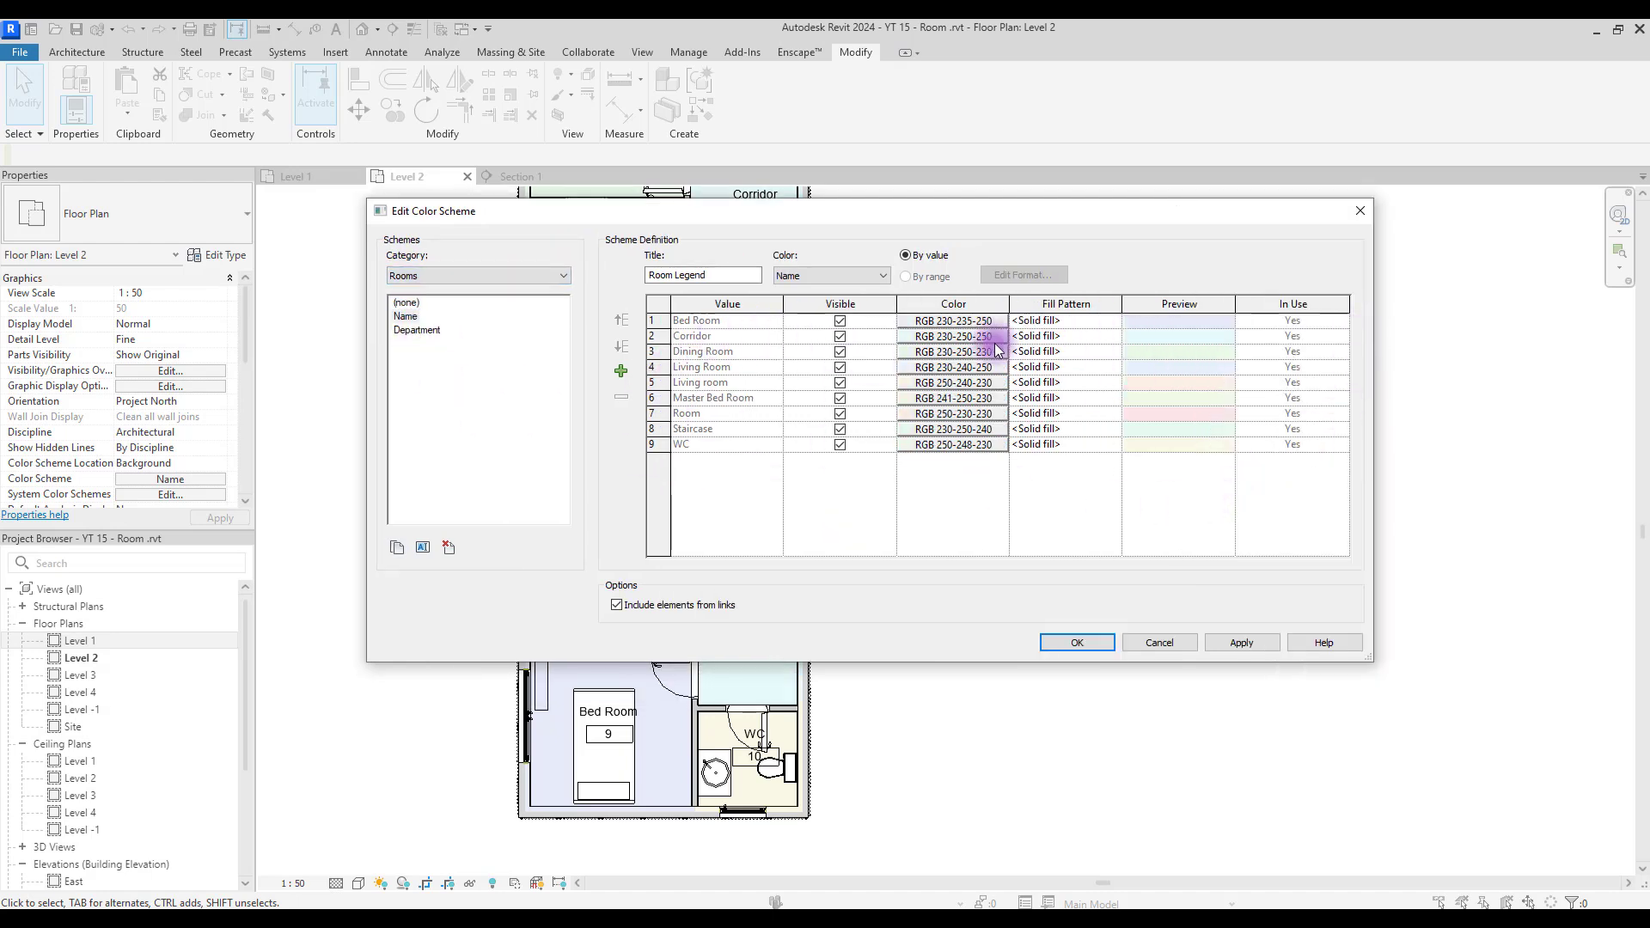
pyautogui.click(907, 321)
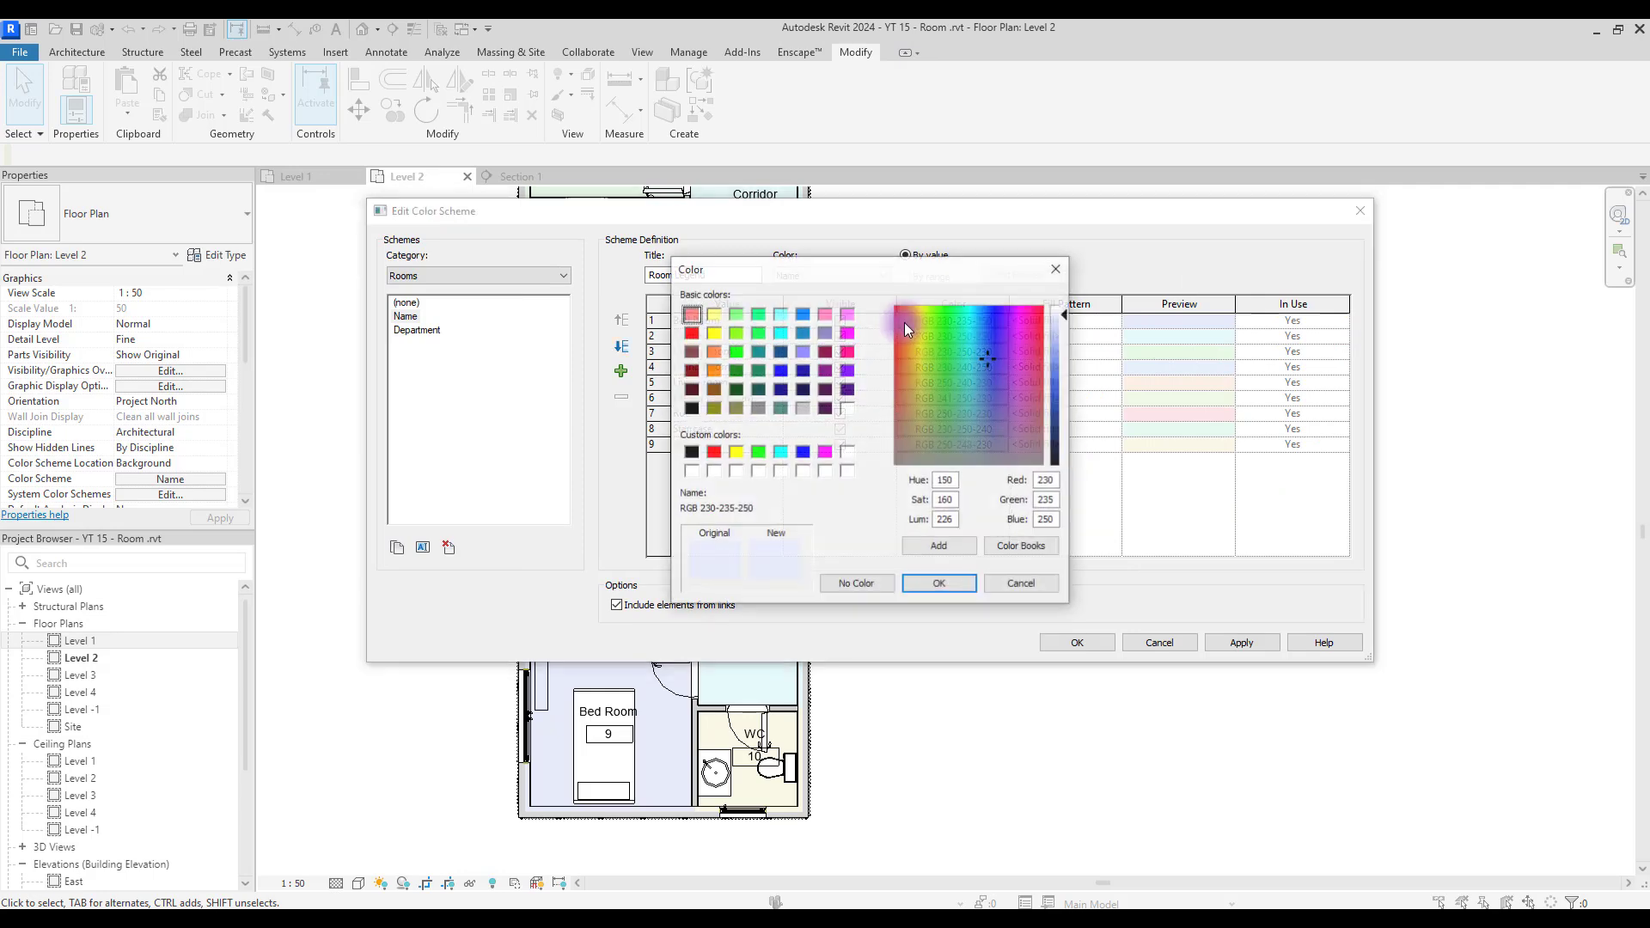
pyautogui.click(1057, 268)
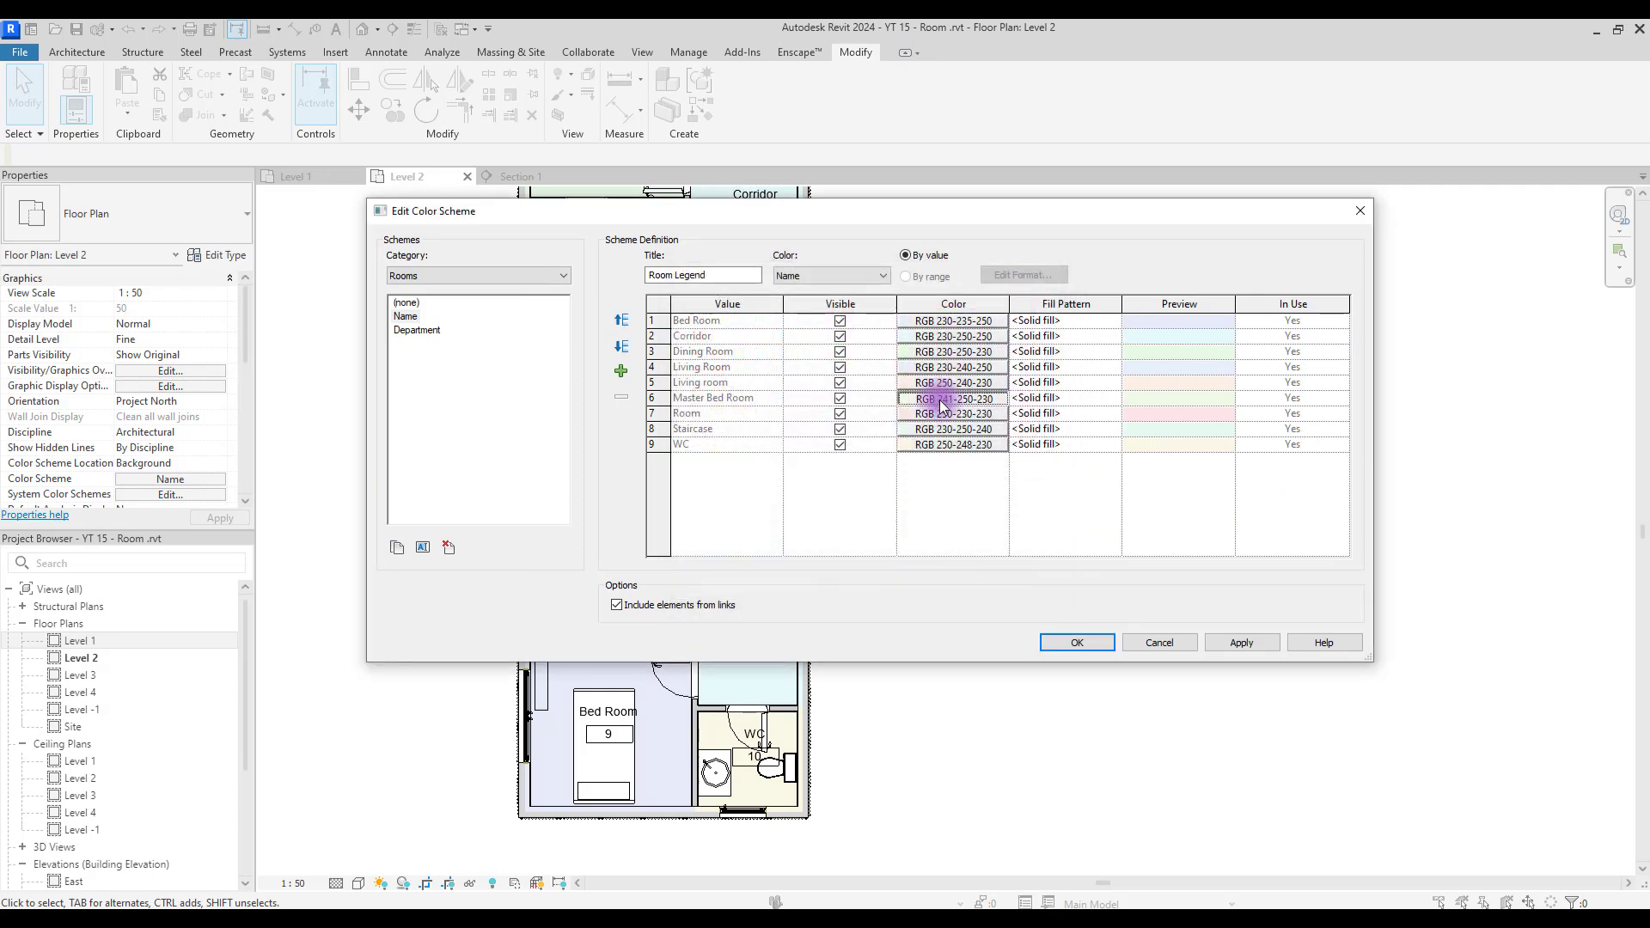
pyautogui.click(907, 350)
pyautogui.click(1053, 271)
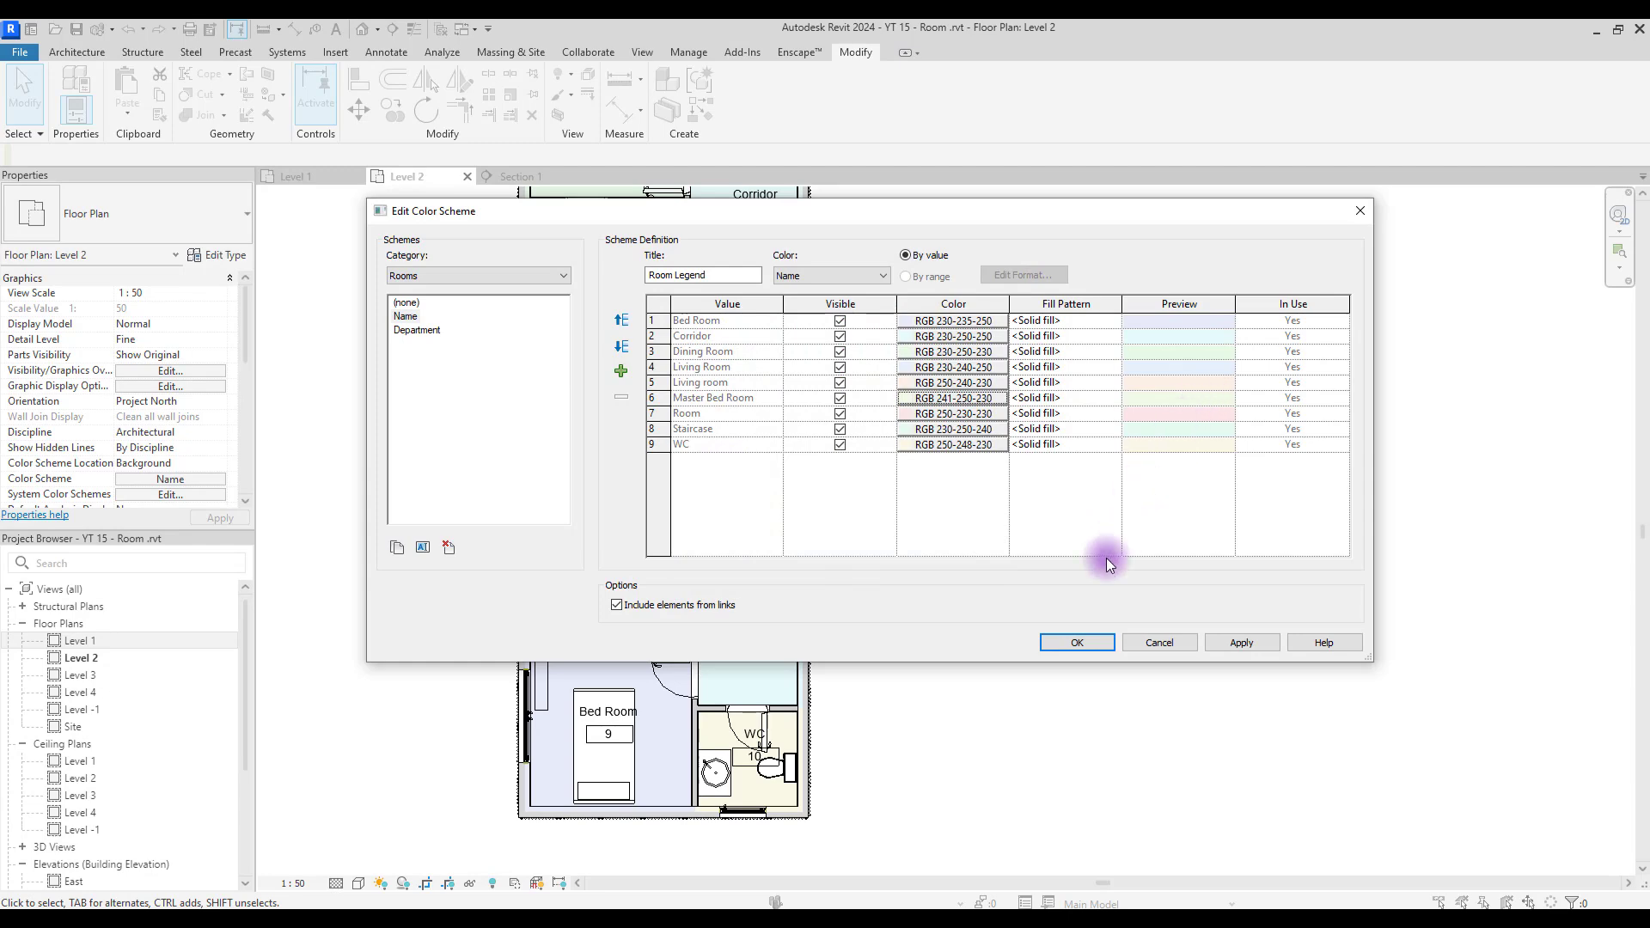
pyautogui.click(1097, 643)
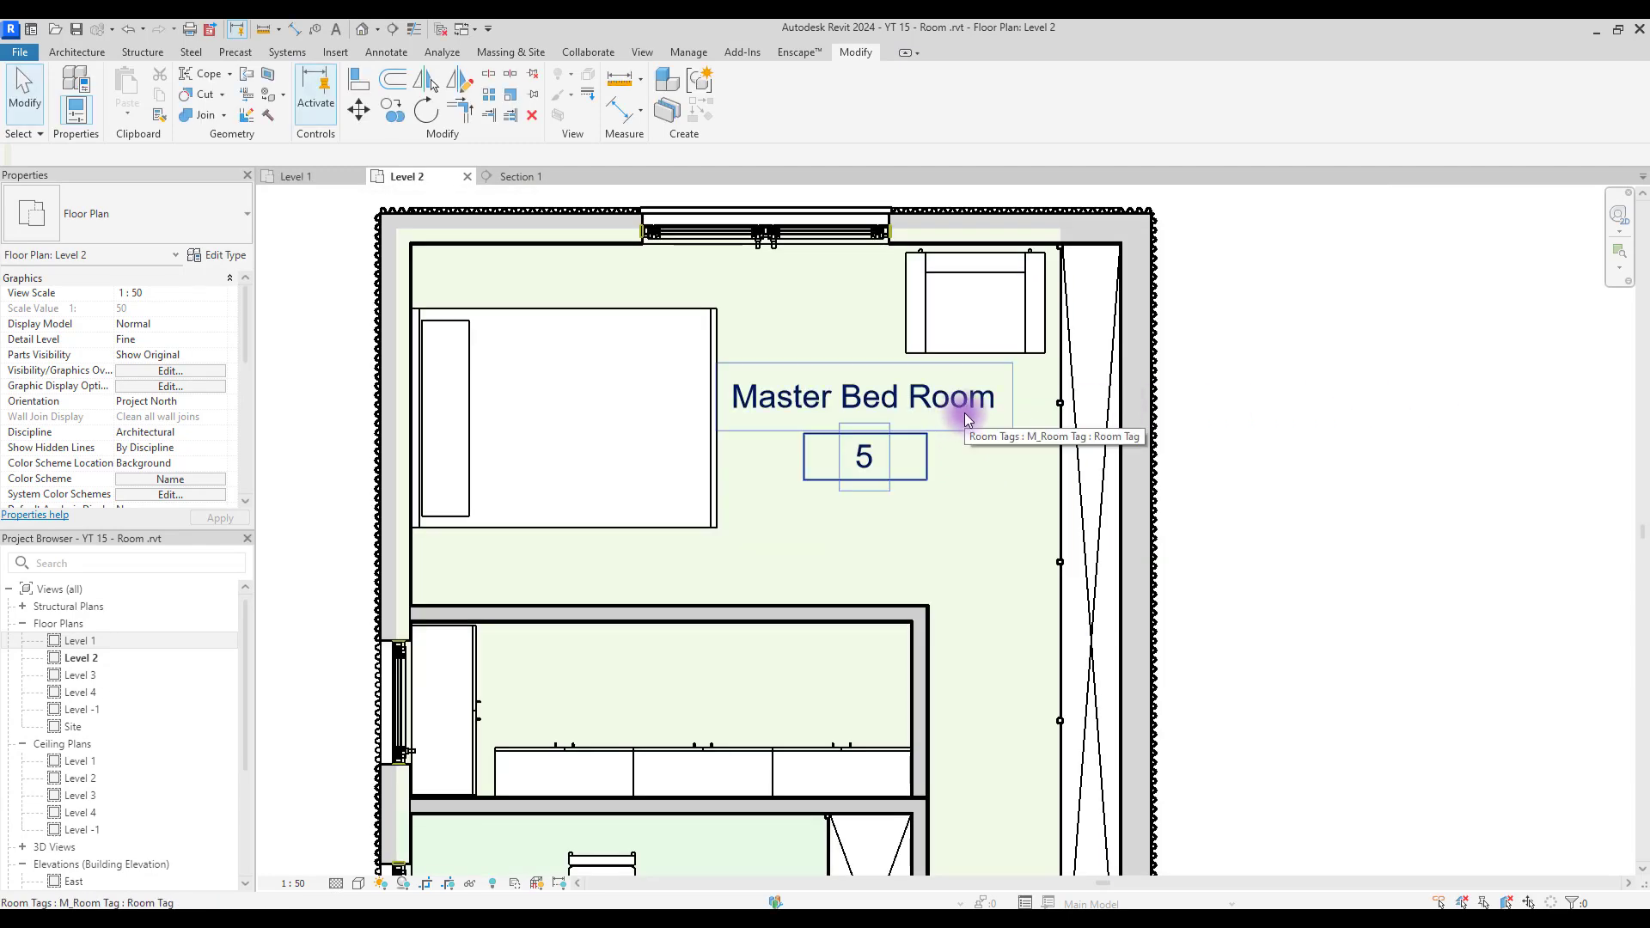
# Change the Master Bed Room tag to the Room Tag With Area type, showing 16 m².
pyautogui.click(862, 397)
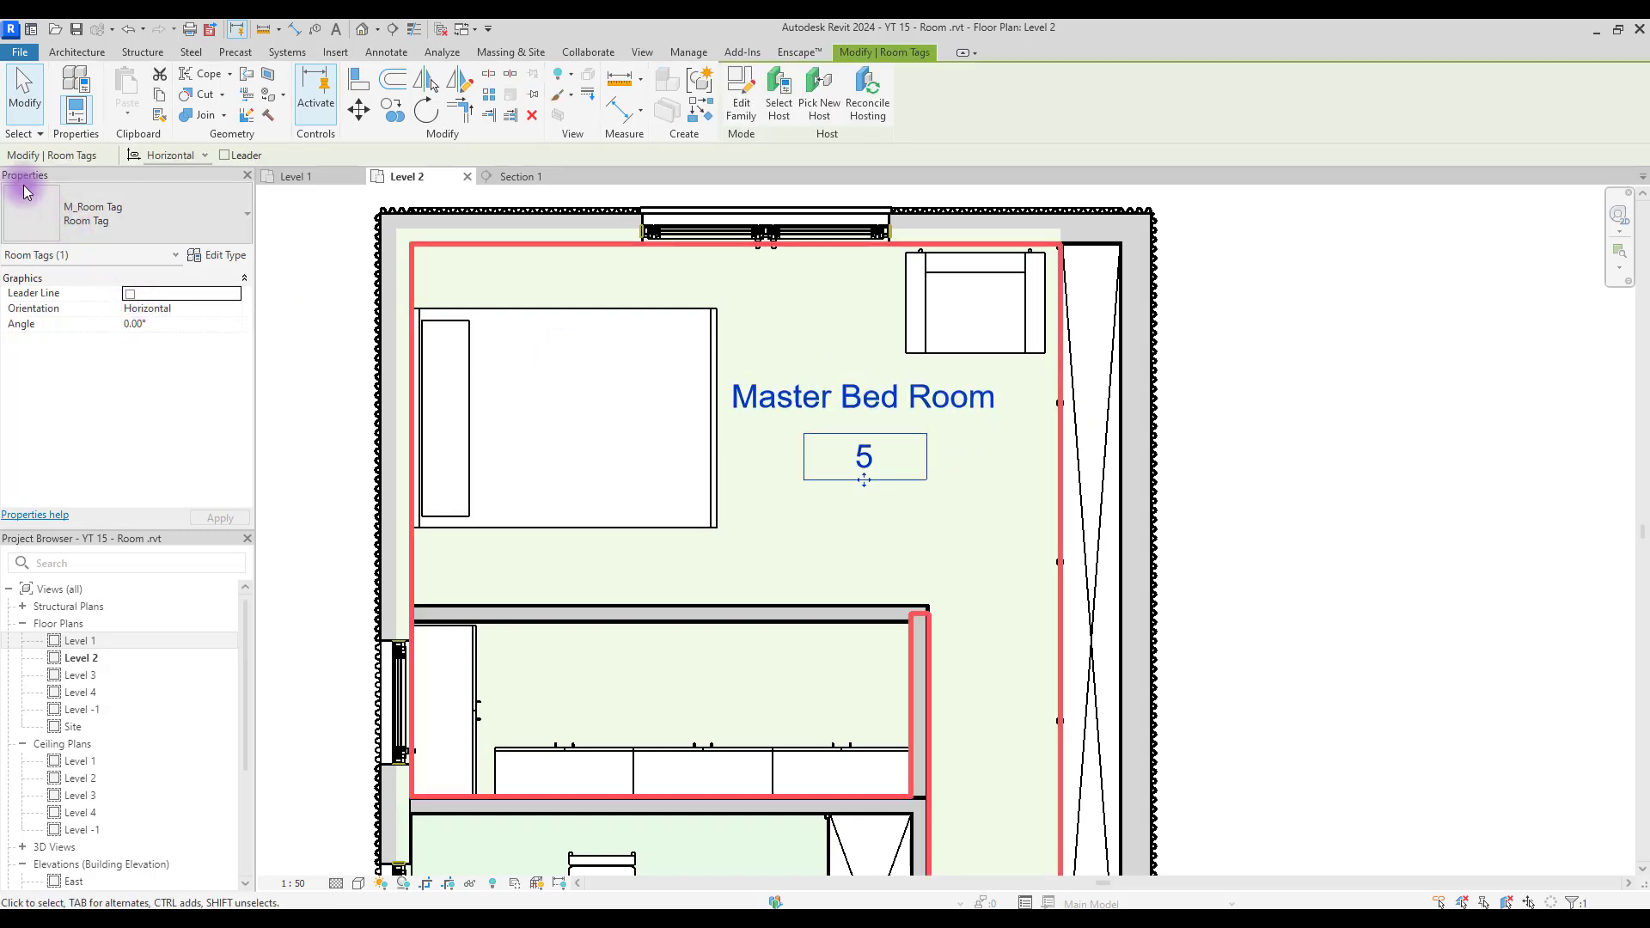
pyautogui.click(182, 221)
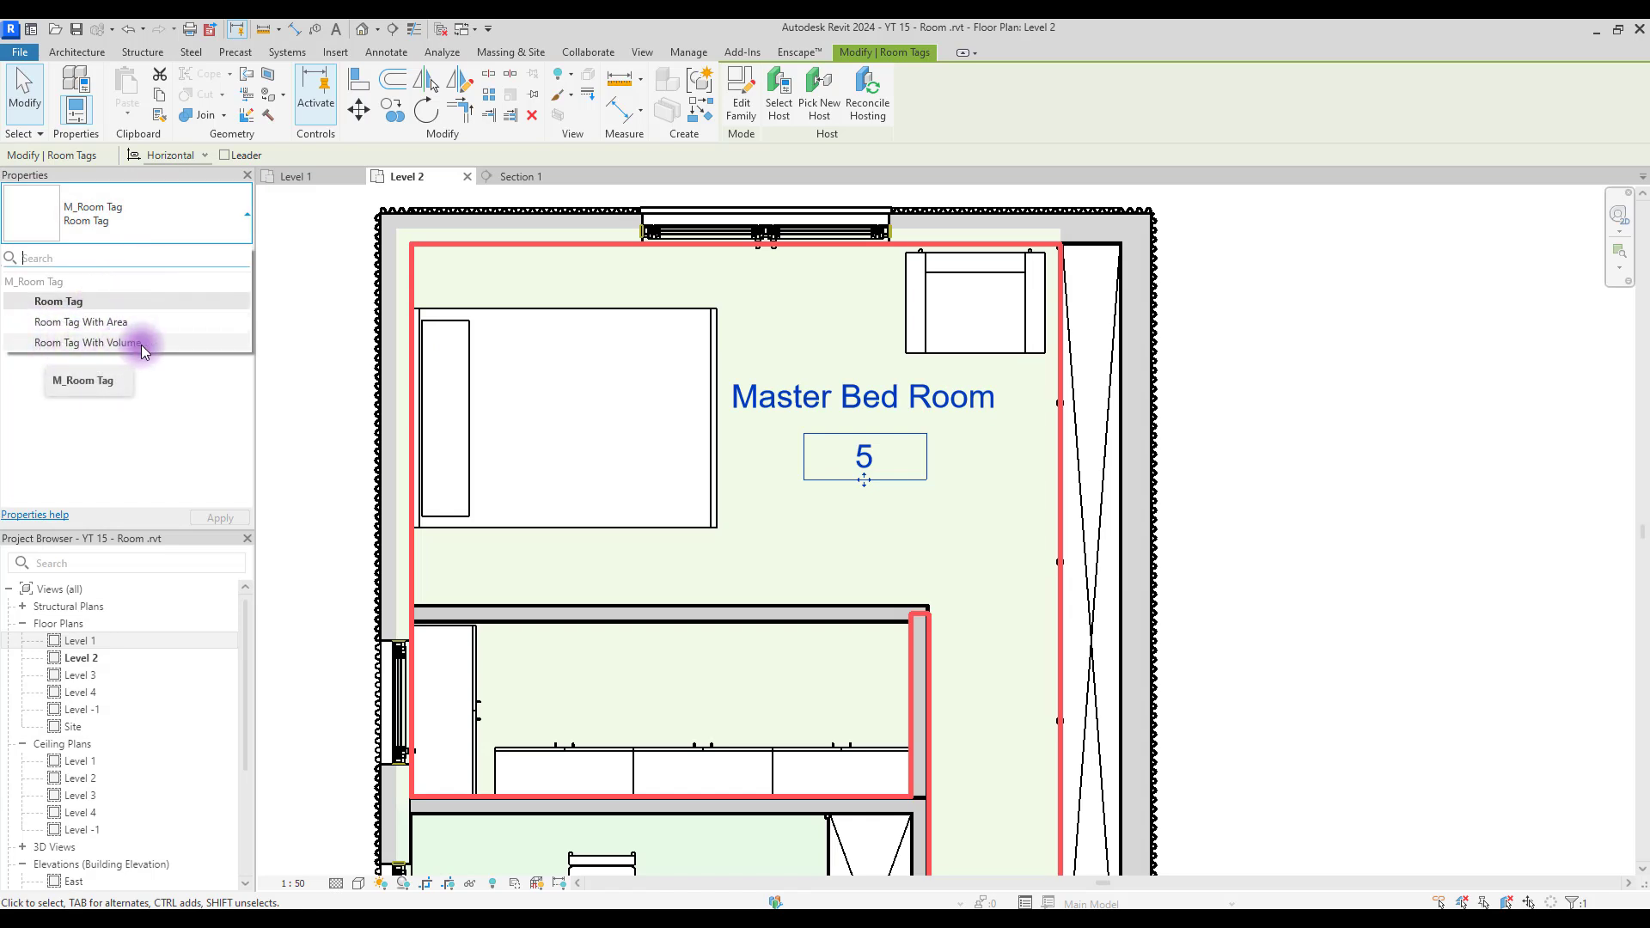
pyautogui.click(148, 321)
pyautogui.press('Escape')
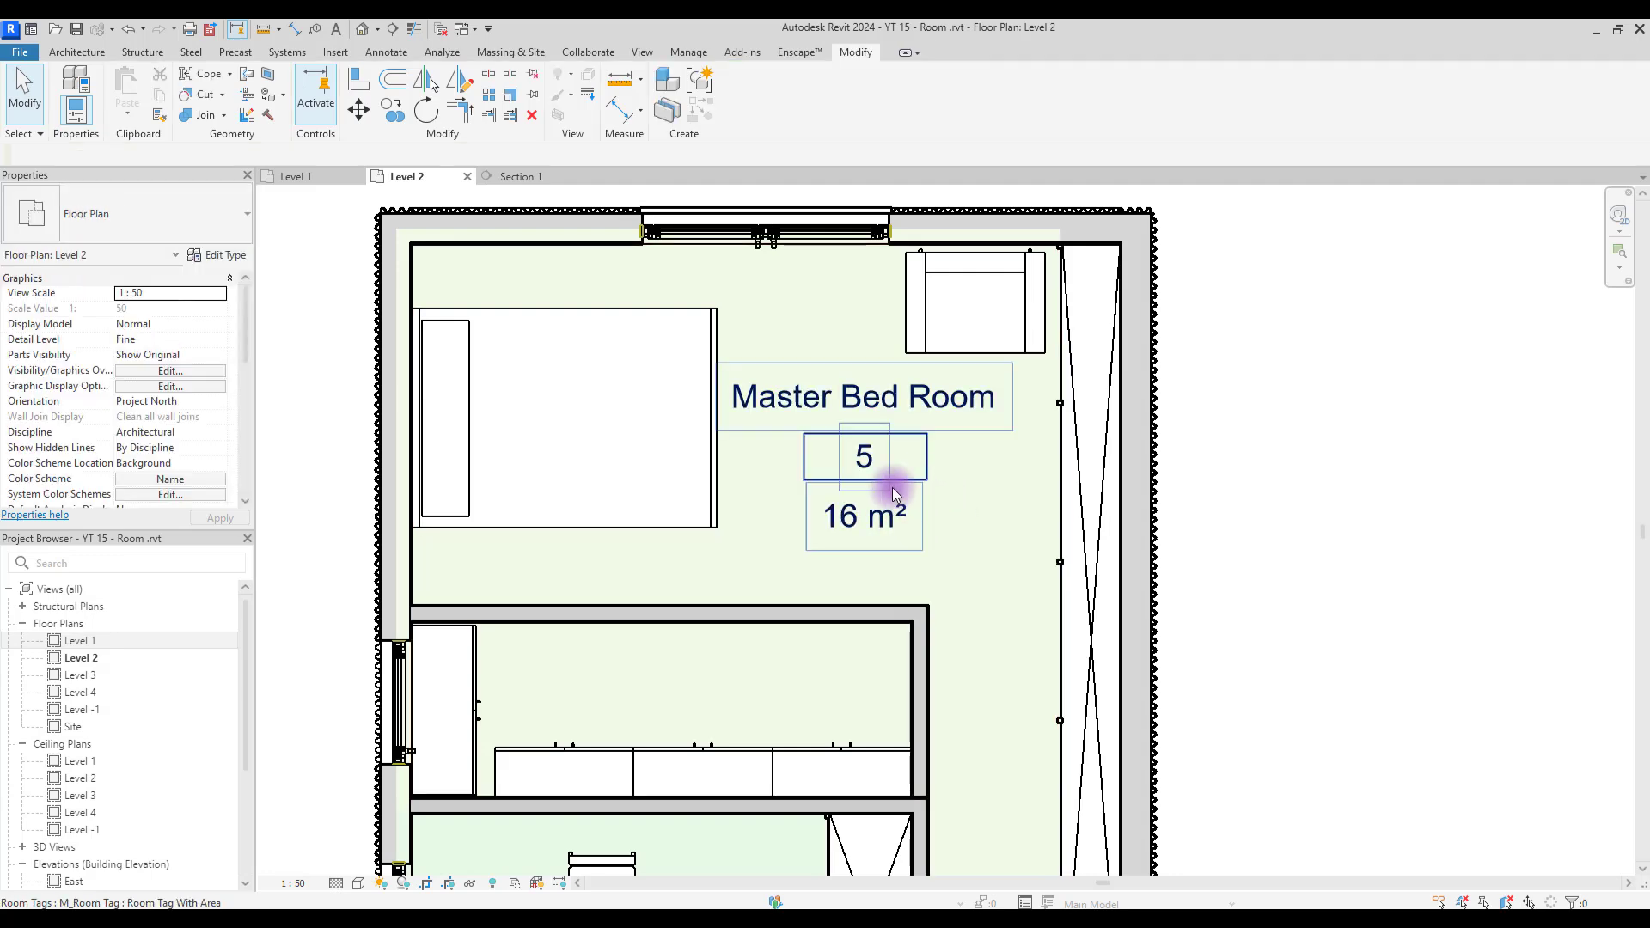
# Select all room tags visible in the view and switch them to Room Tag With Area.
pyautogui.scroll(-2, 893, 417)
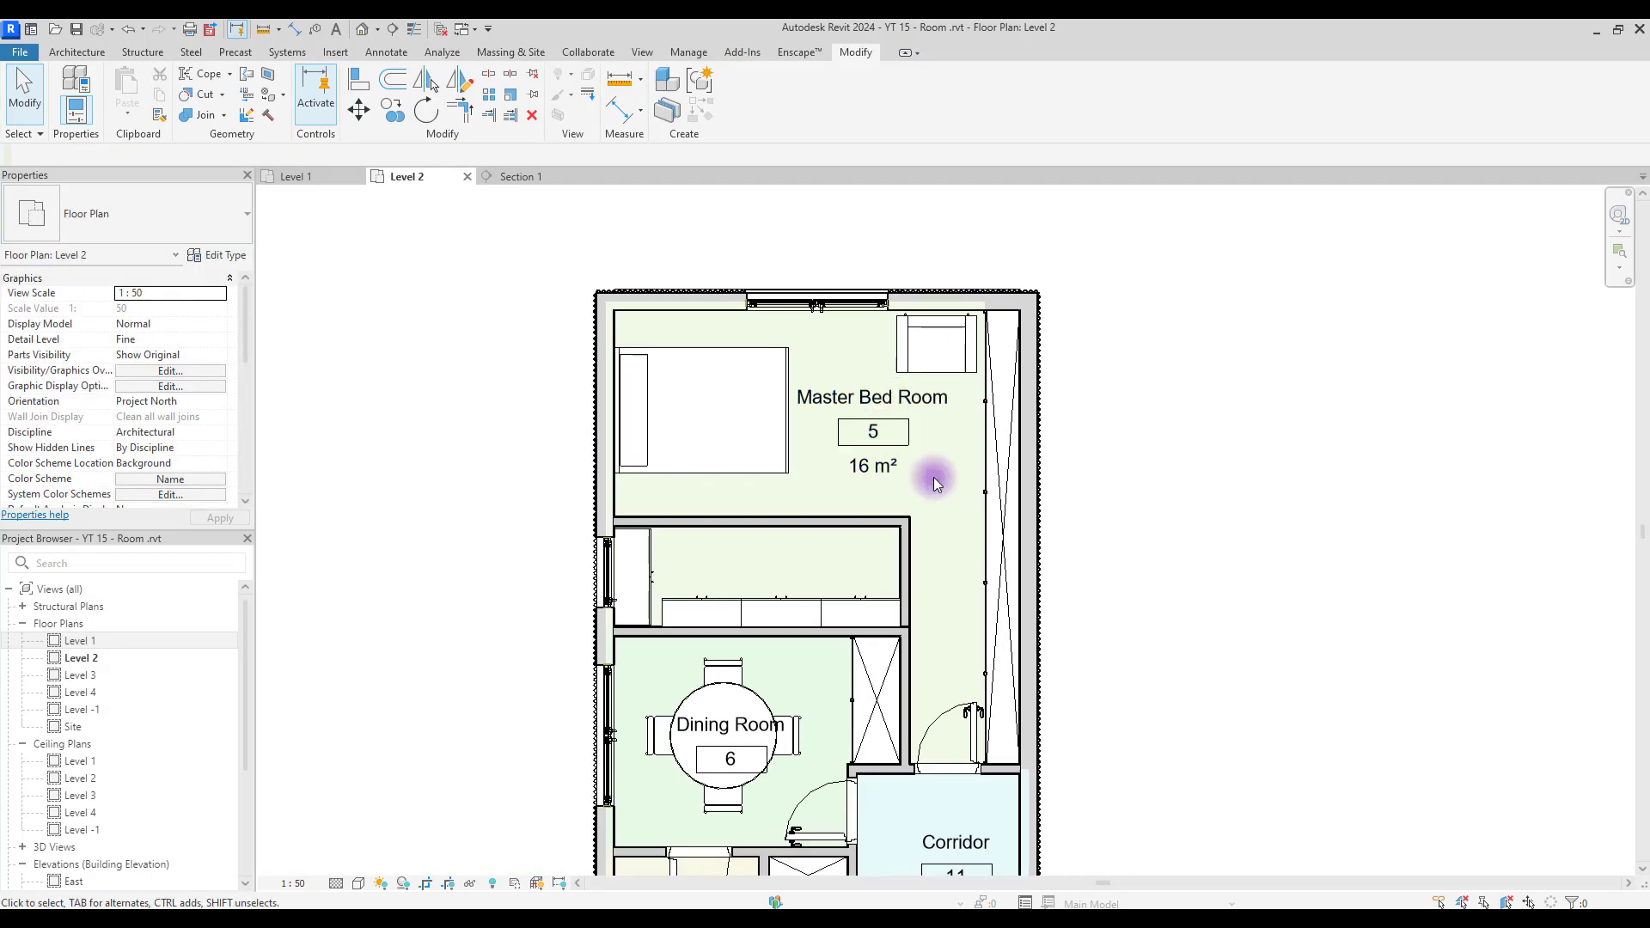
pyautogui.moveTo(916, 490); pyautogui.dragTo(884, 324, button='middle')
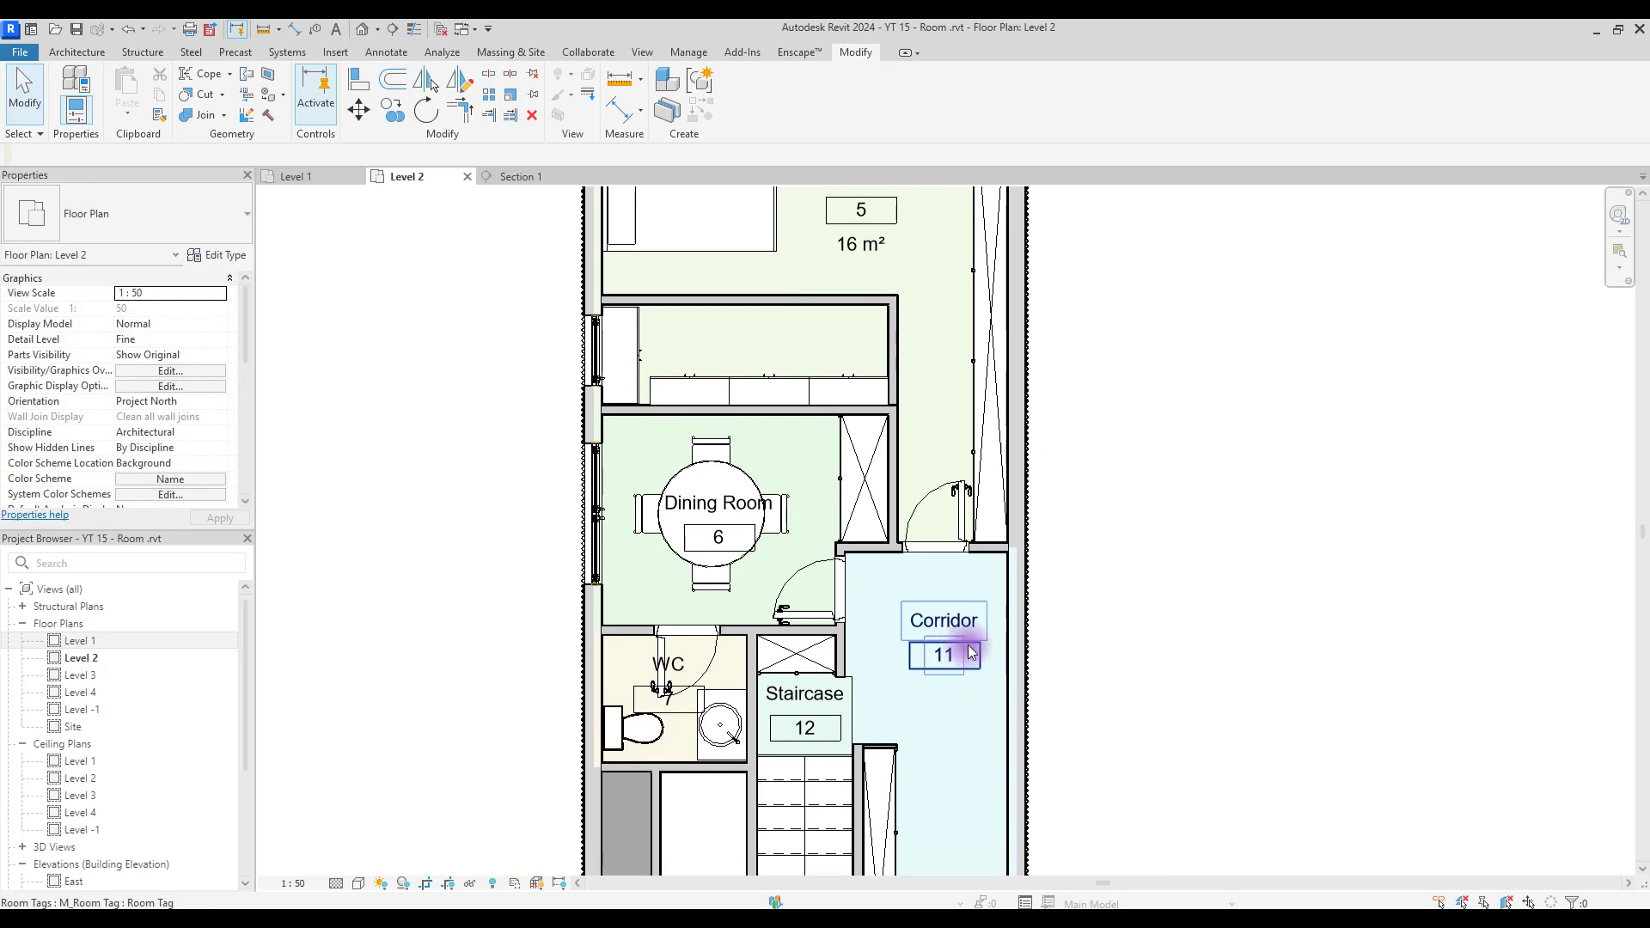
pyautogui.scroll(-2, 935, 565)
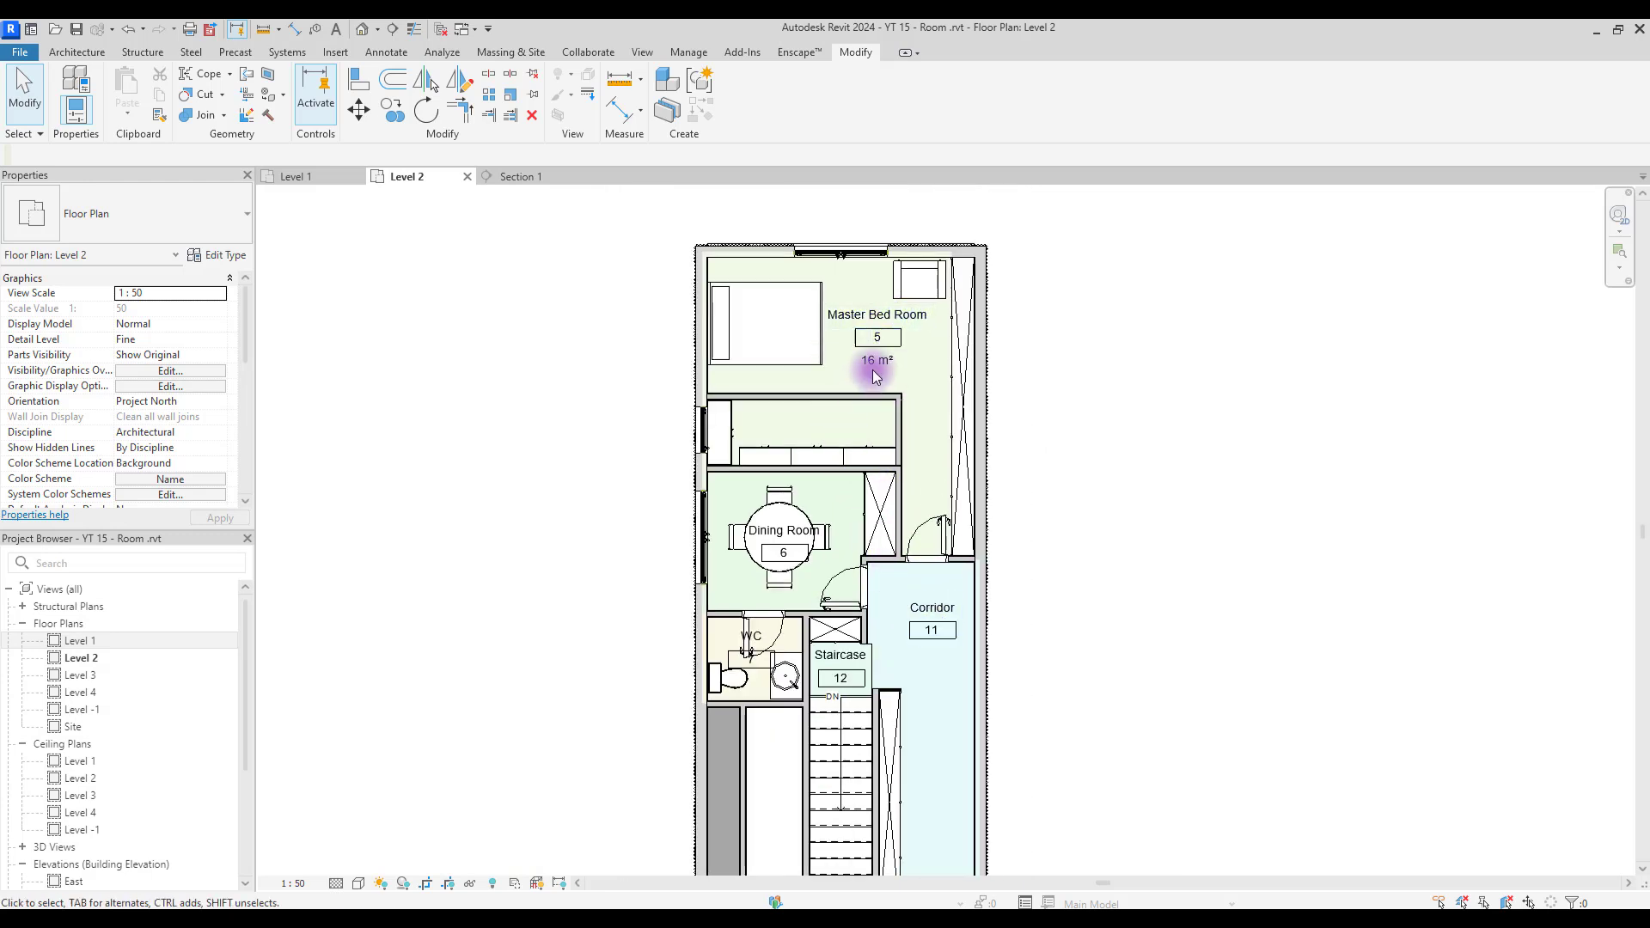
pyautogui.click(937, 616)
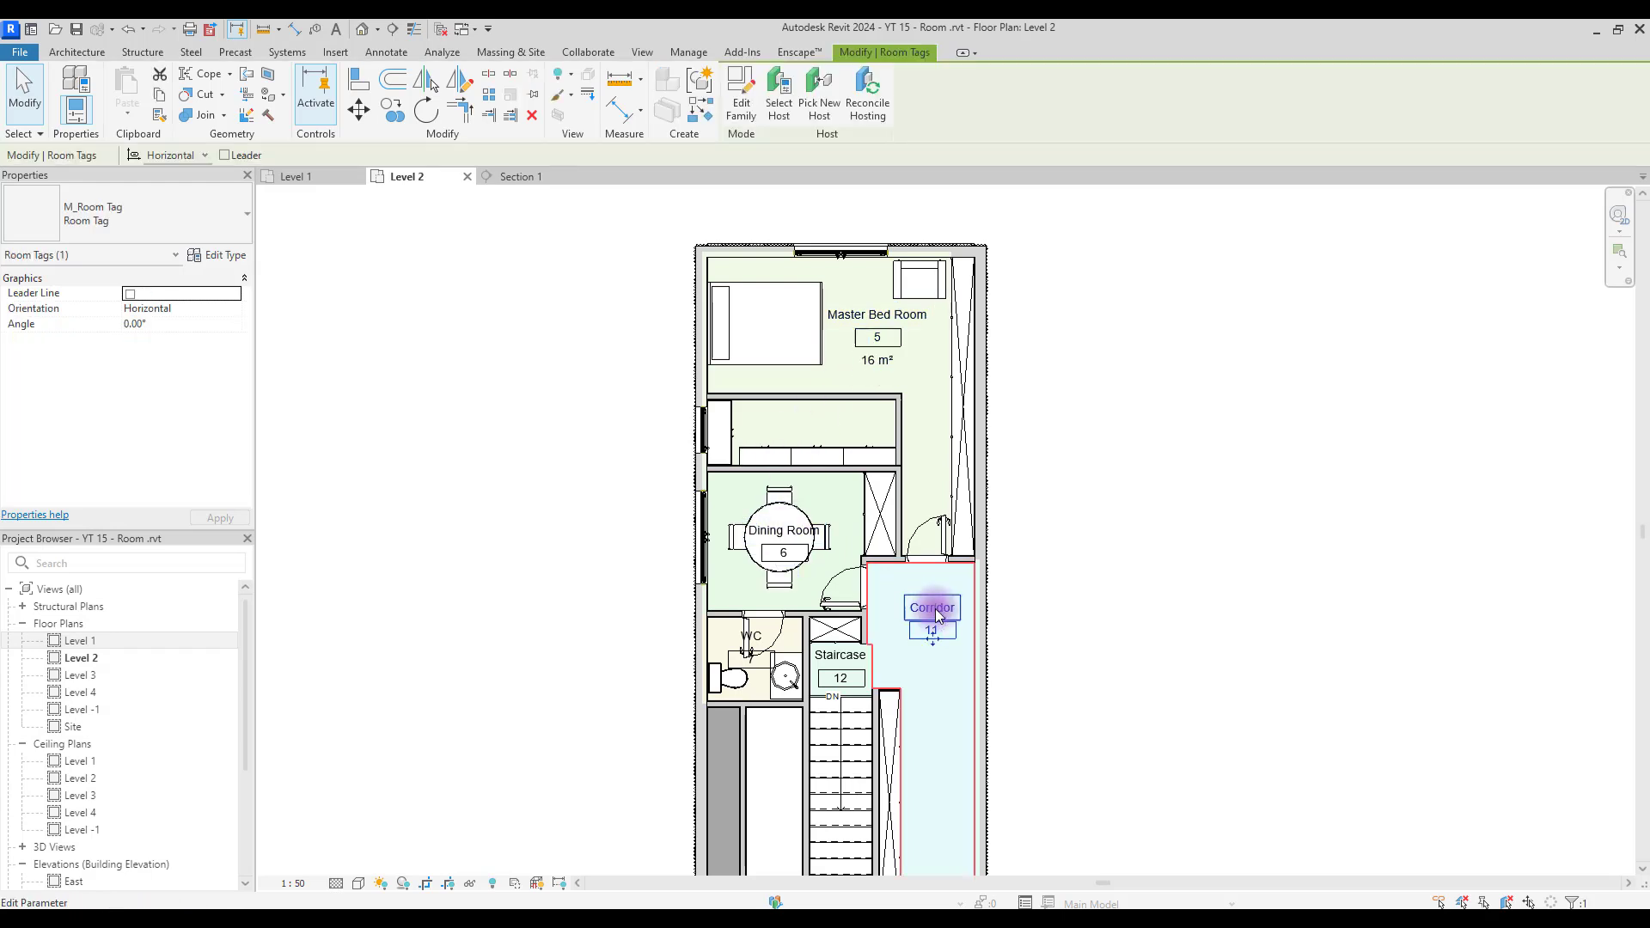
pyautogui.rightClick(937, 615)
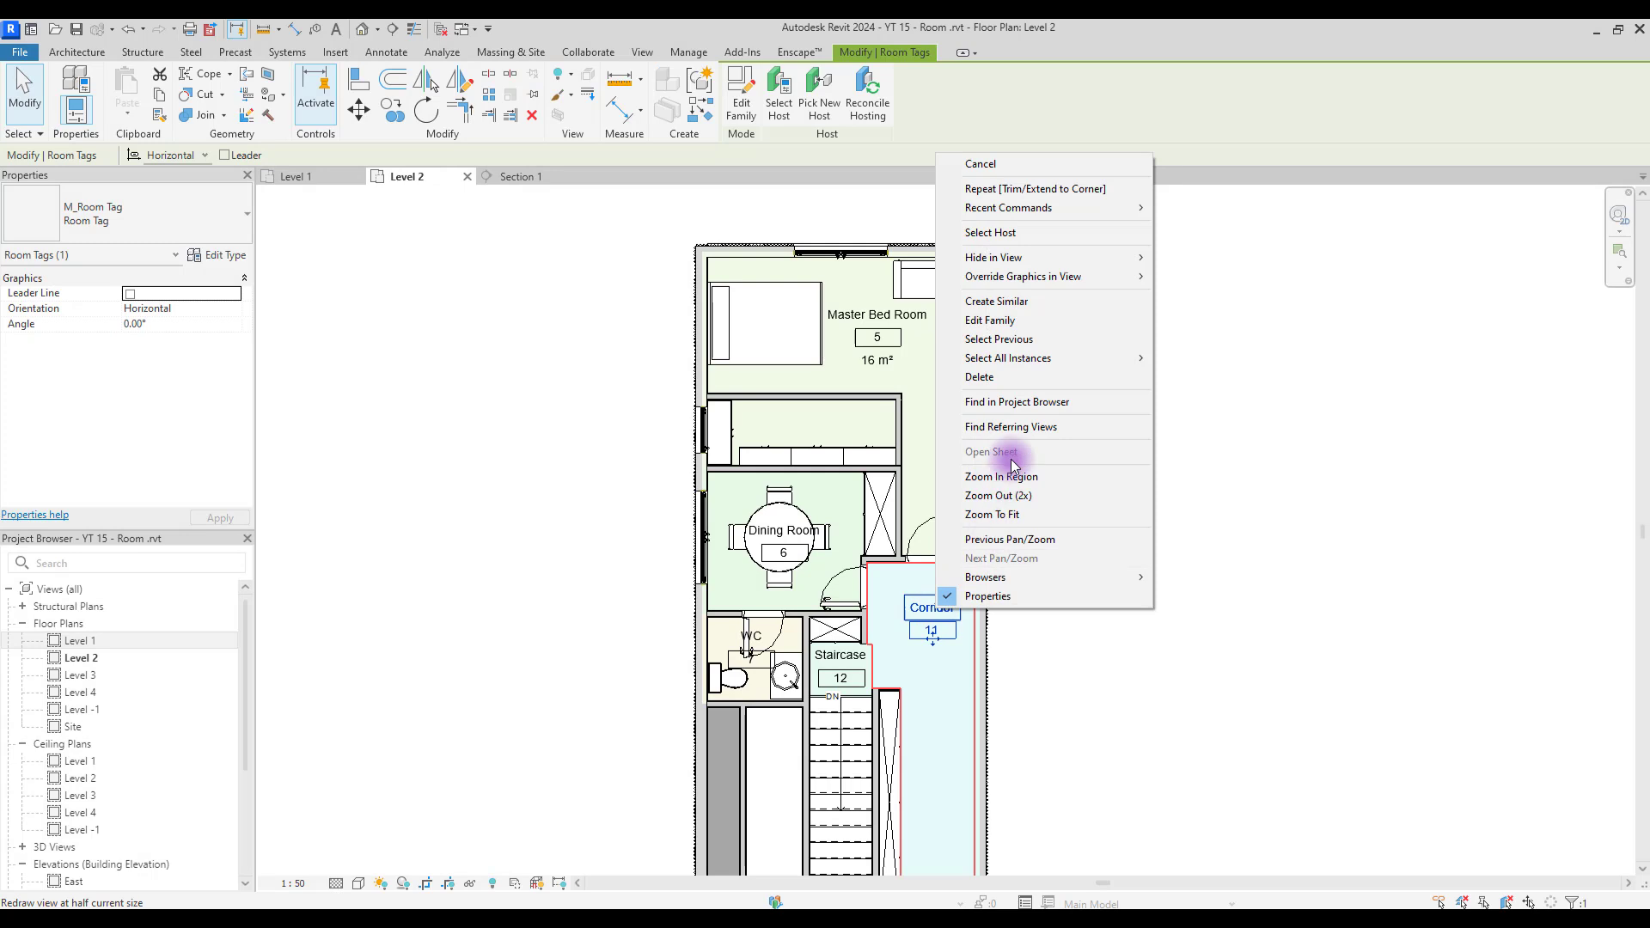
pyautogui.moveTo(1031, 364)
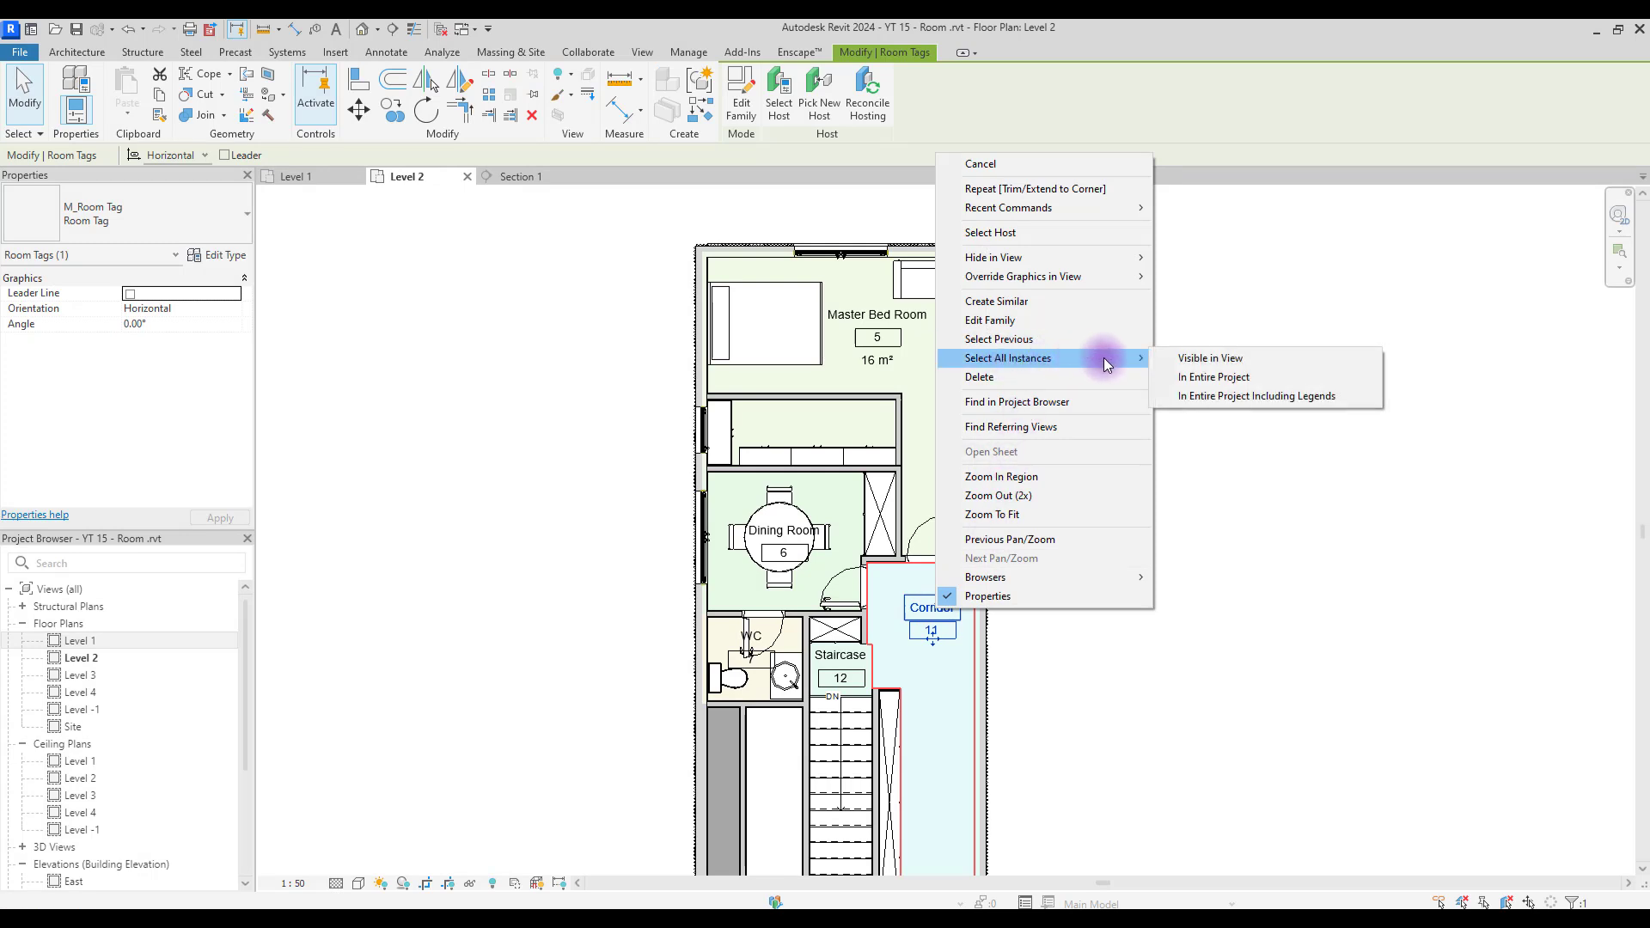
pyautogui.click(1189, 360)
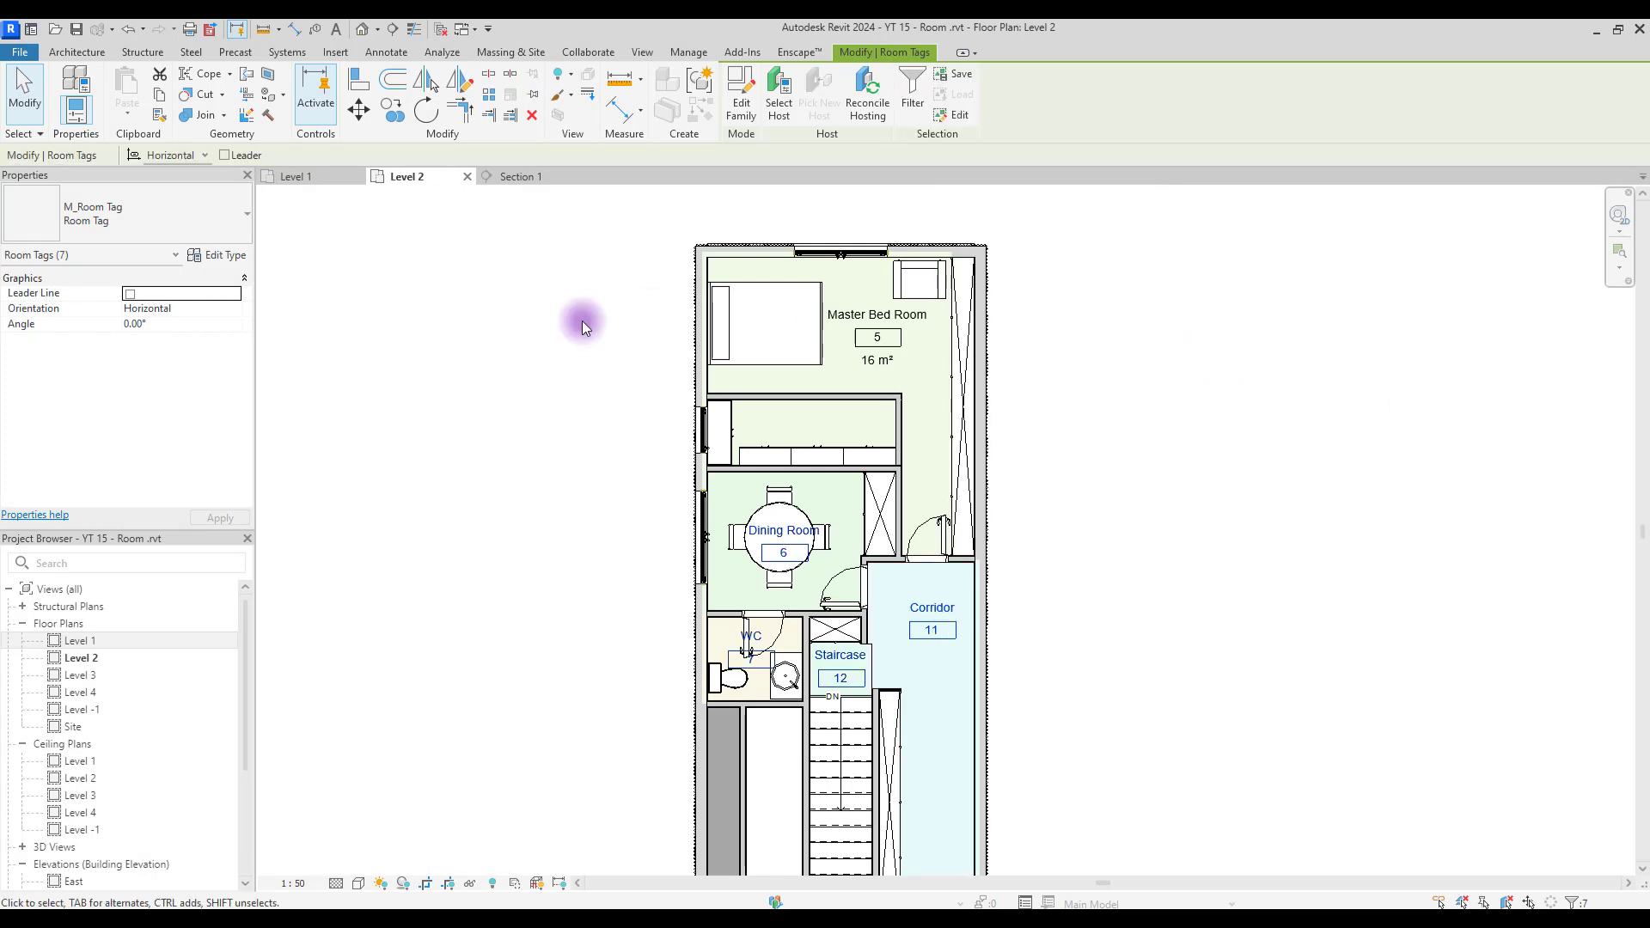
pyautogui.moveTo(1183, 607); pyautogui.dragTo(1086, 206, button='middle')
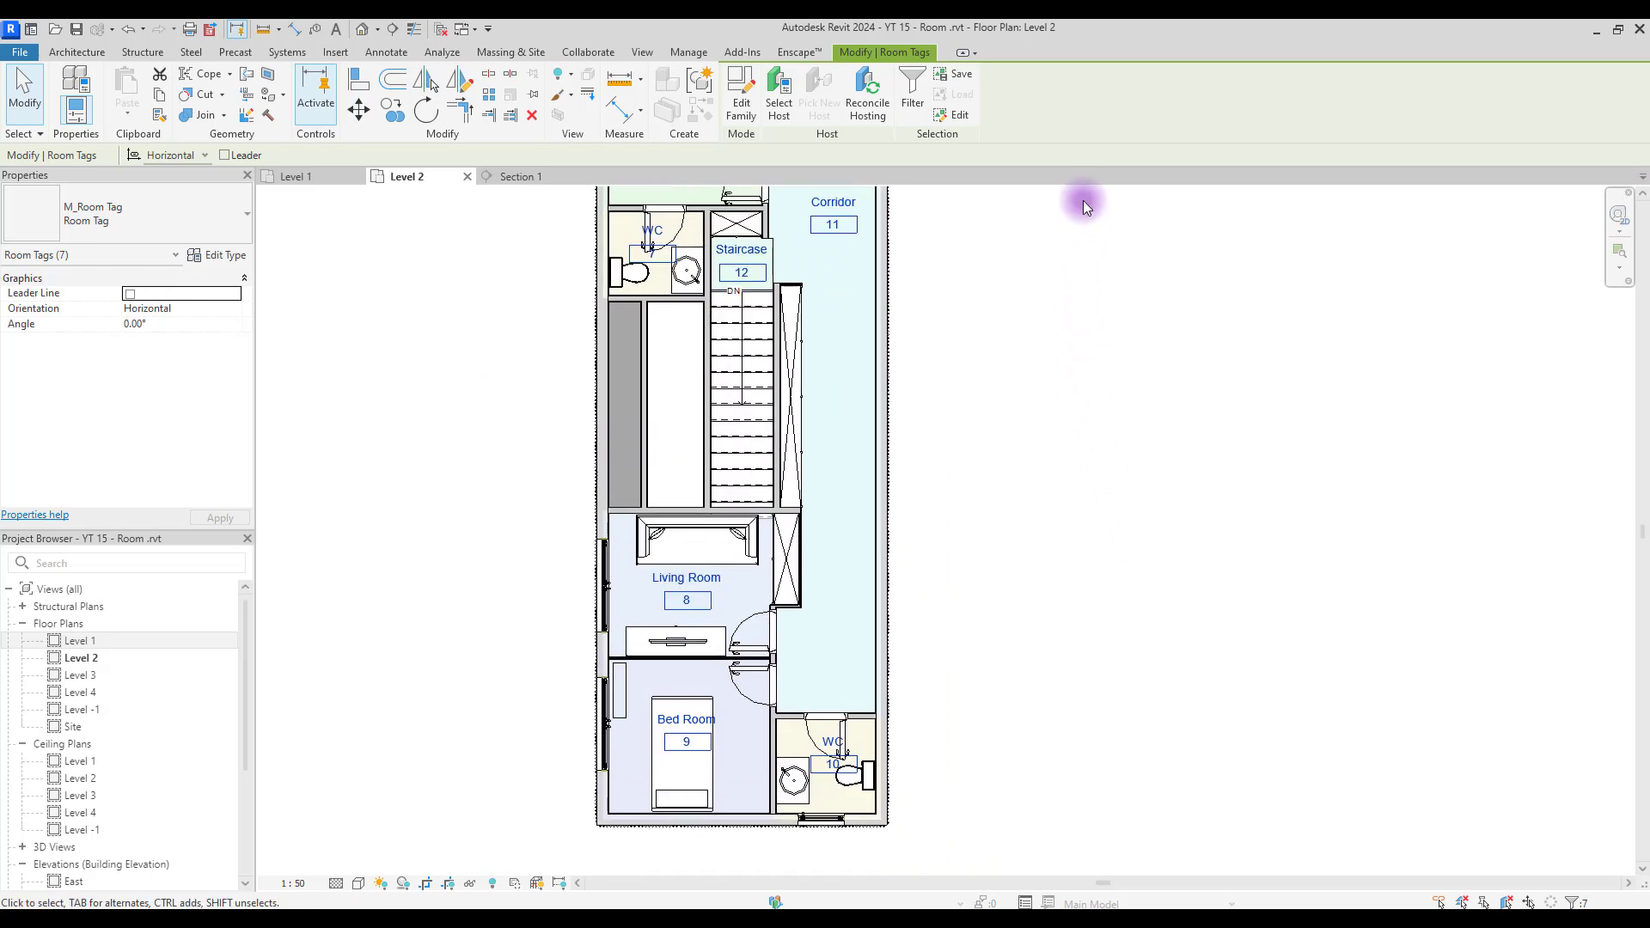
pyautogui.click(150, 214)
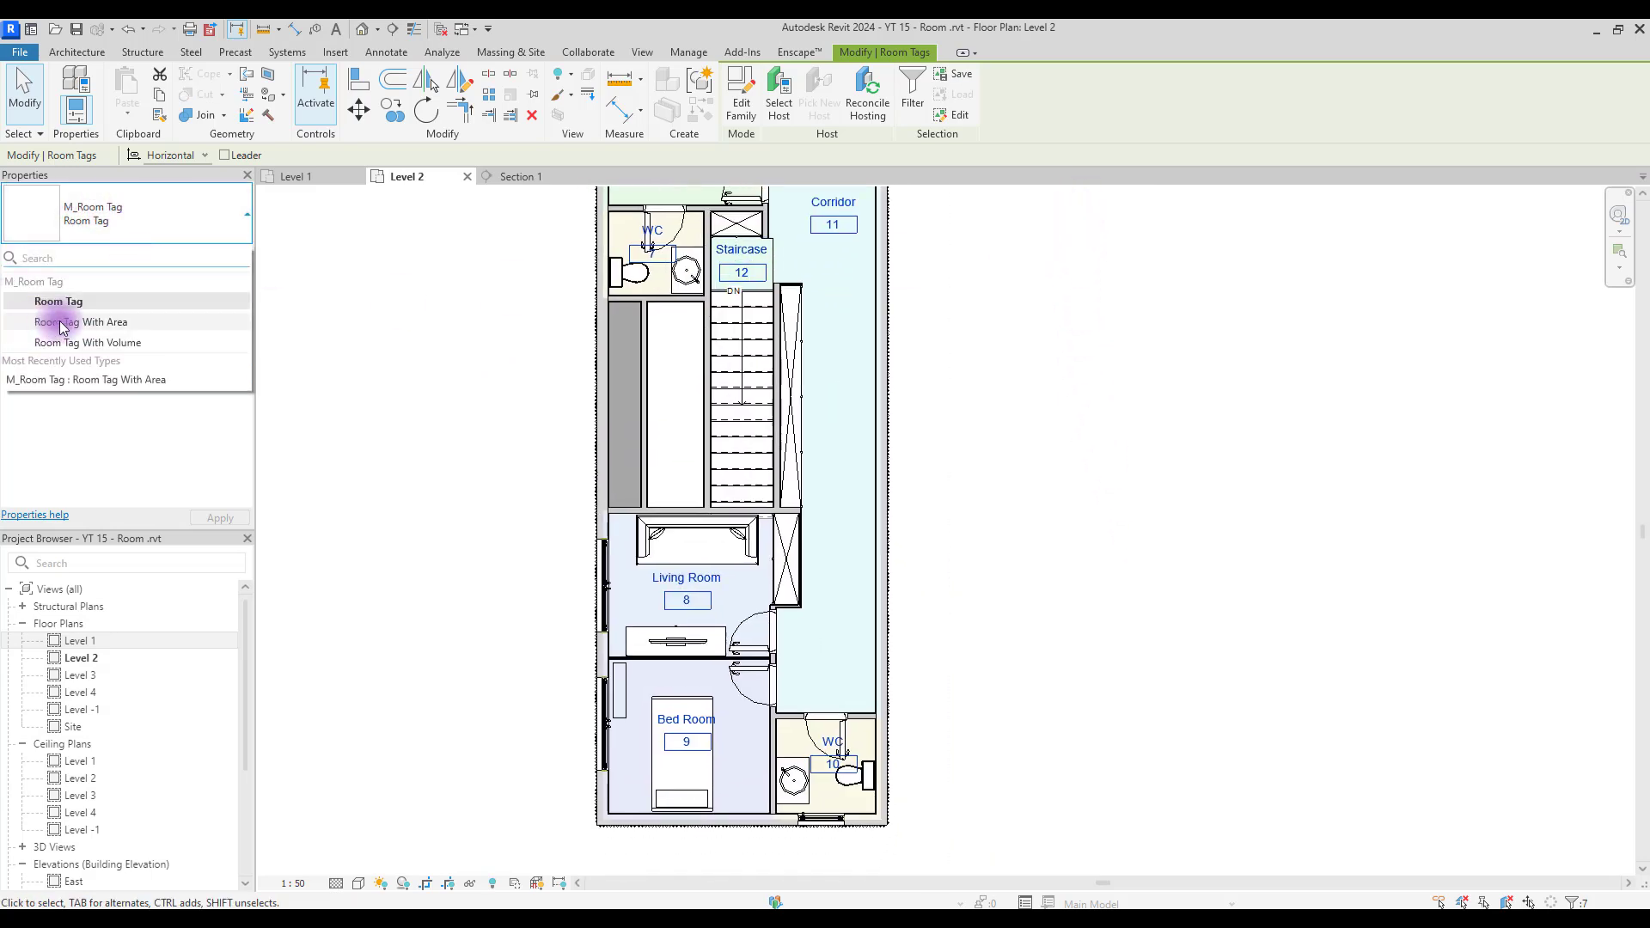
pyautogui.click(146, 323)
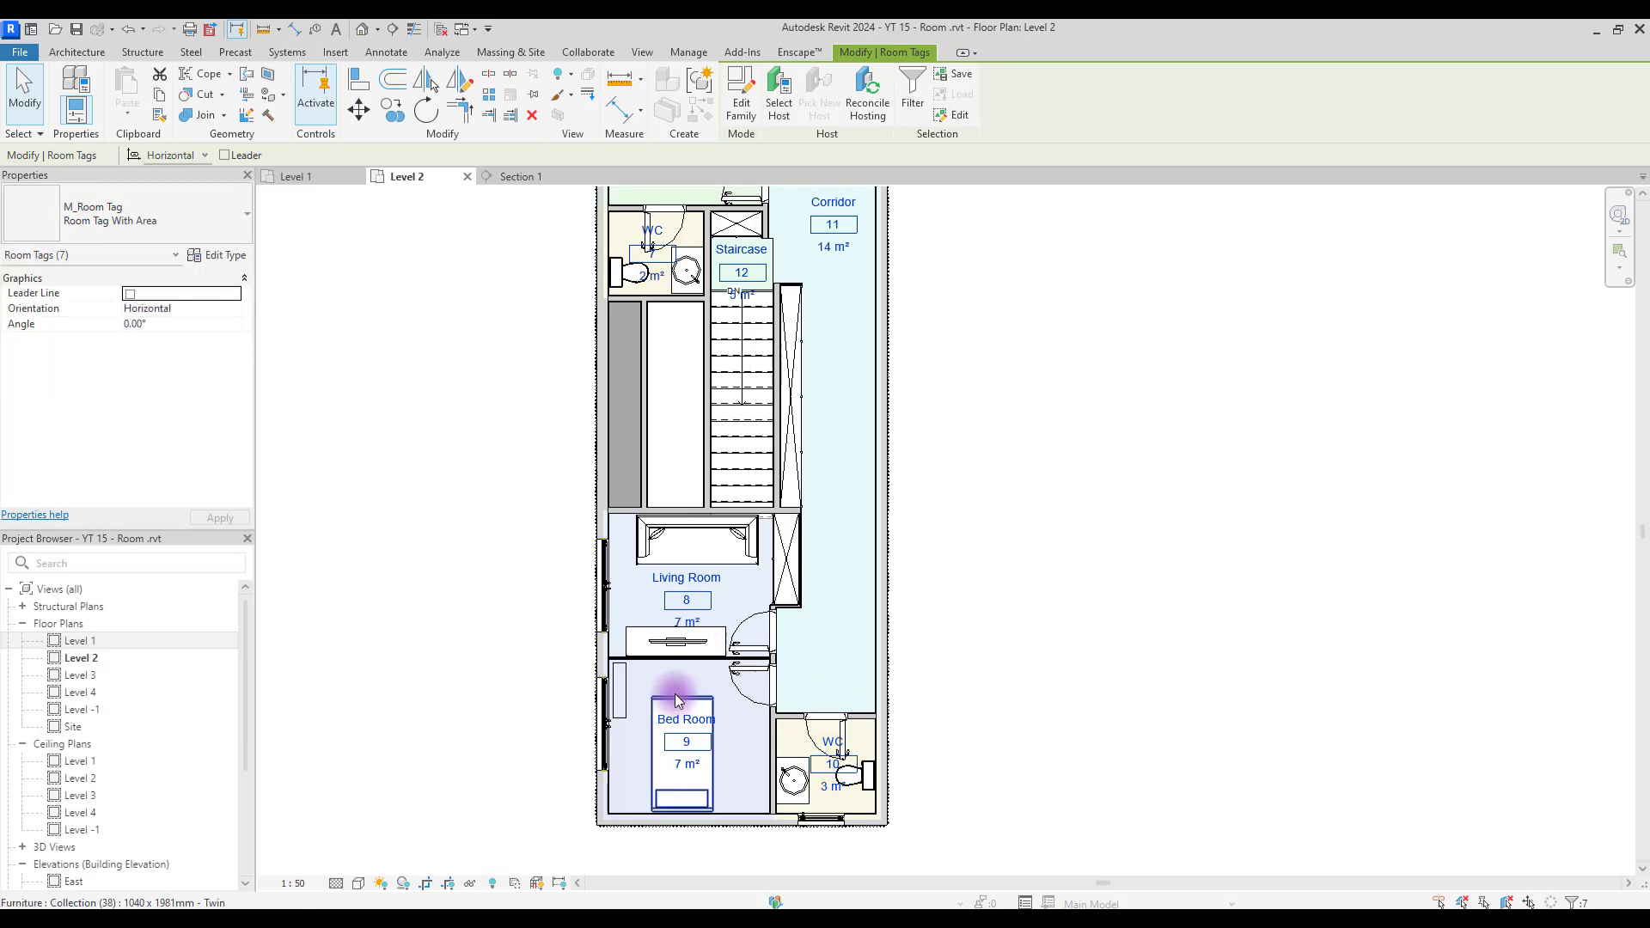
pyautogui.click(998, 413)
pyautogui.moveTo(998, 412); pyautogui.dragTo(1031, 756, button='middle')
# In the room tag family, delete the 101 number label and nudge the area/volume labels up.
pyautogui.scroll(3, 1298, 490)
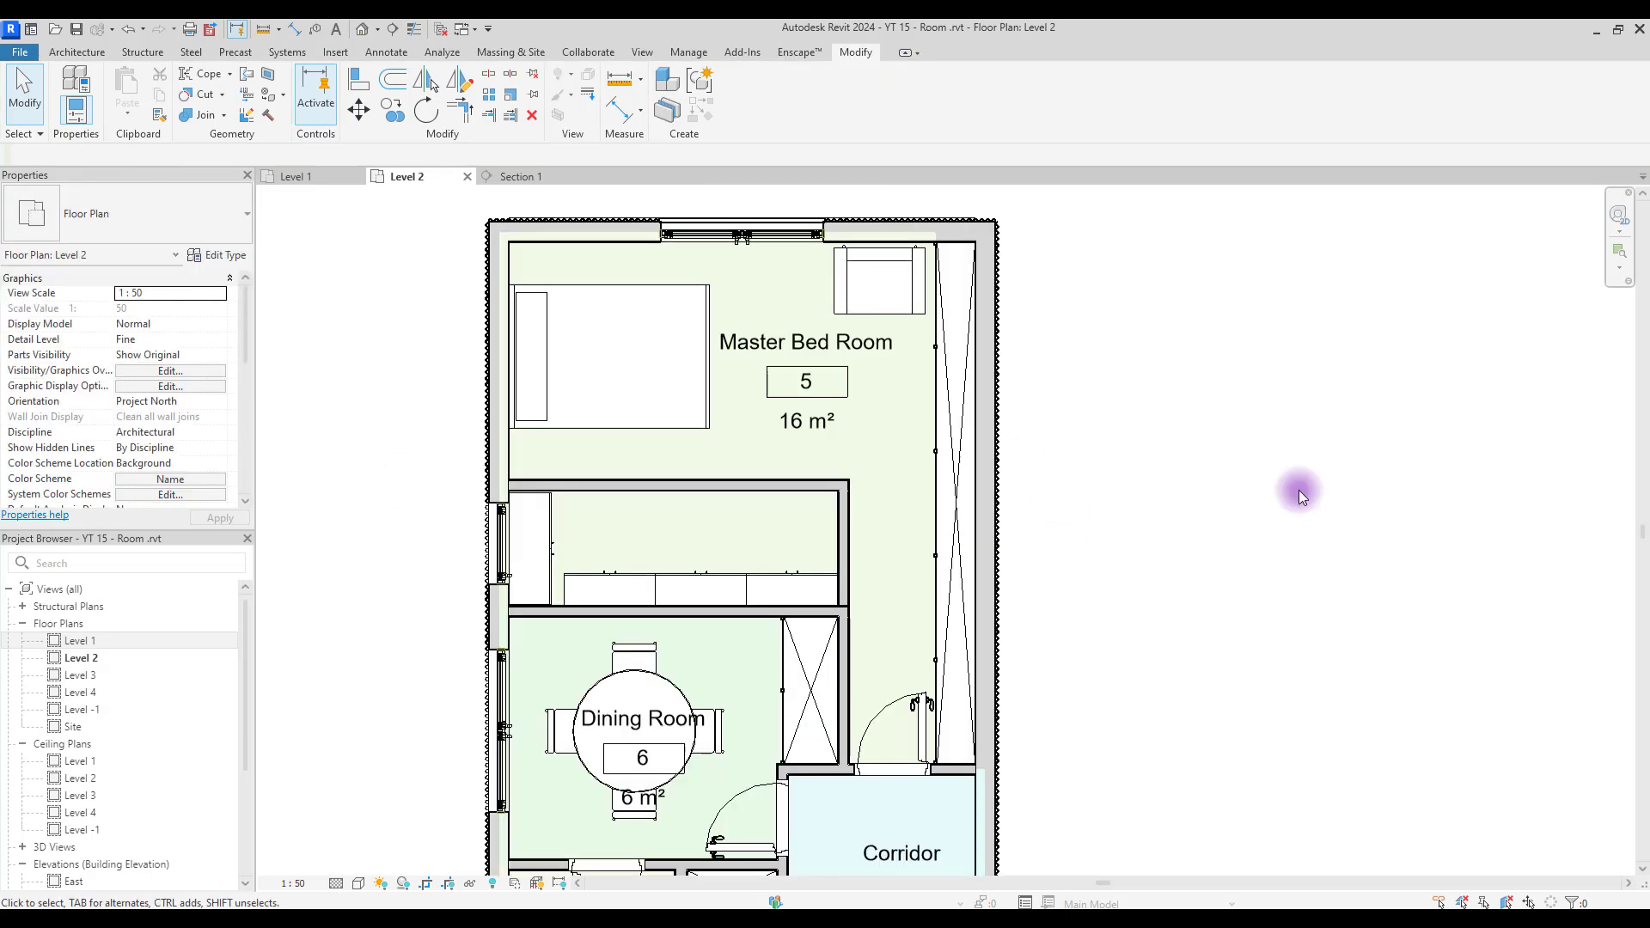
pyautogui.click(859, 348)
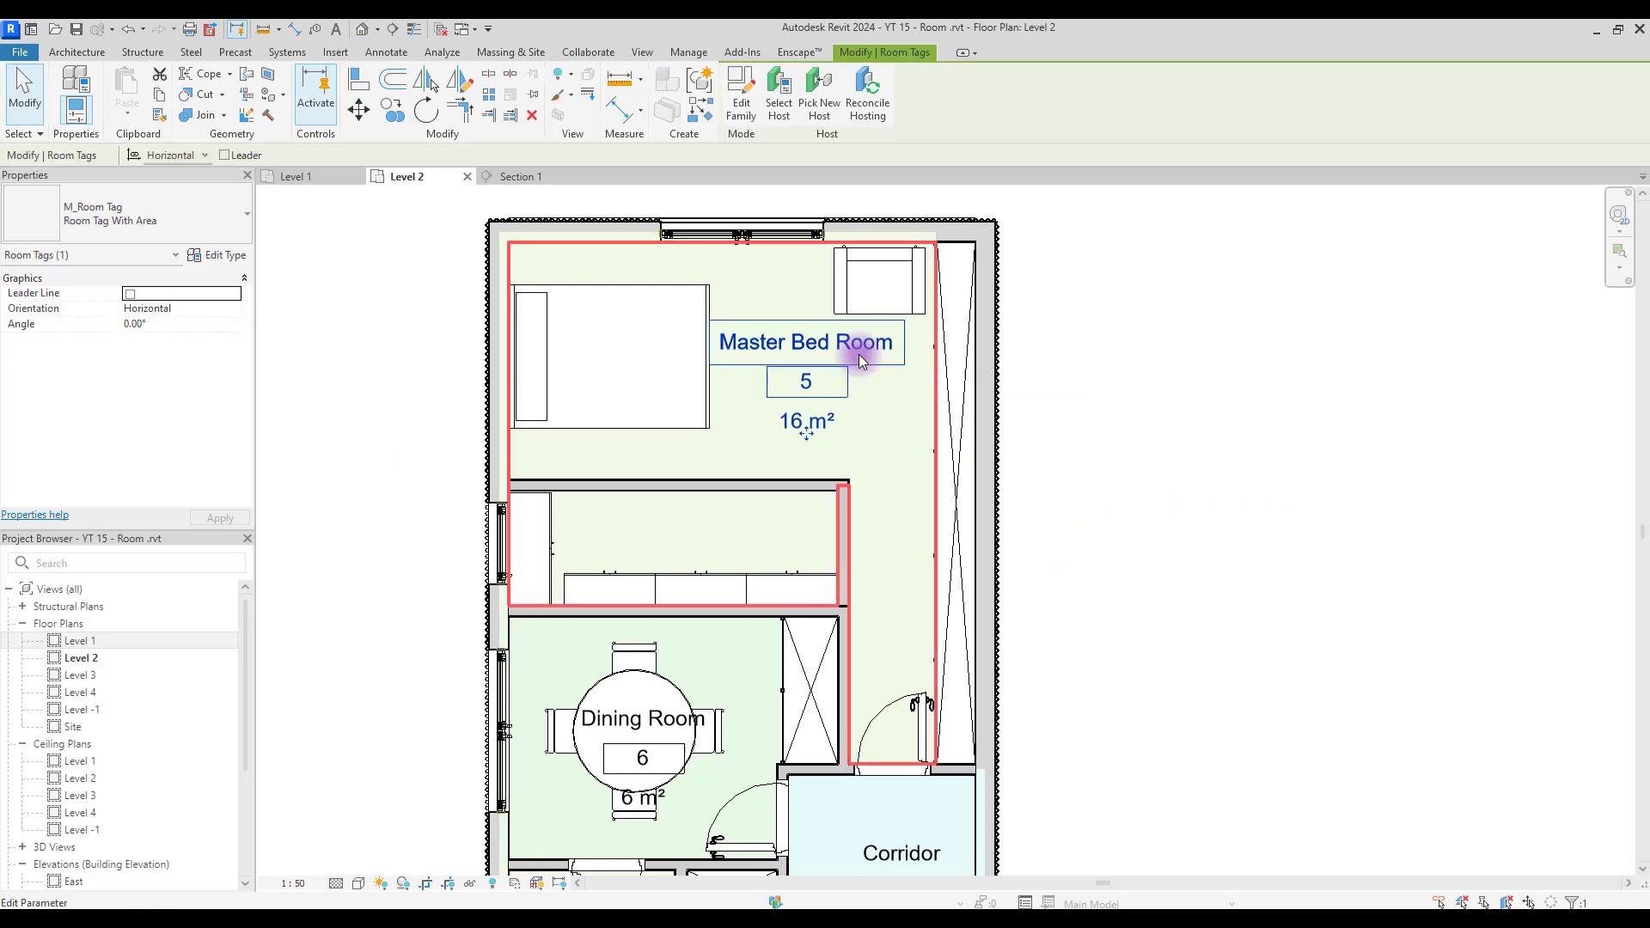
pyautogui.click(739, 94)
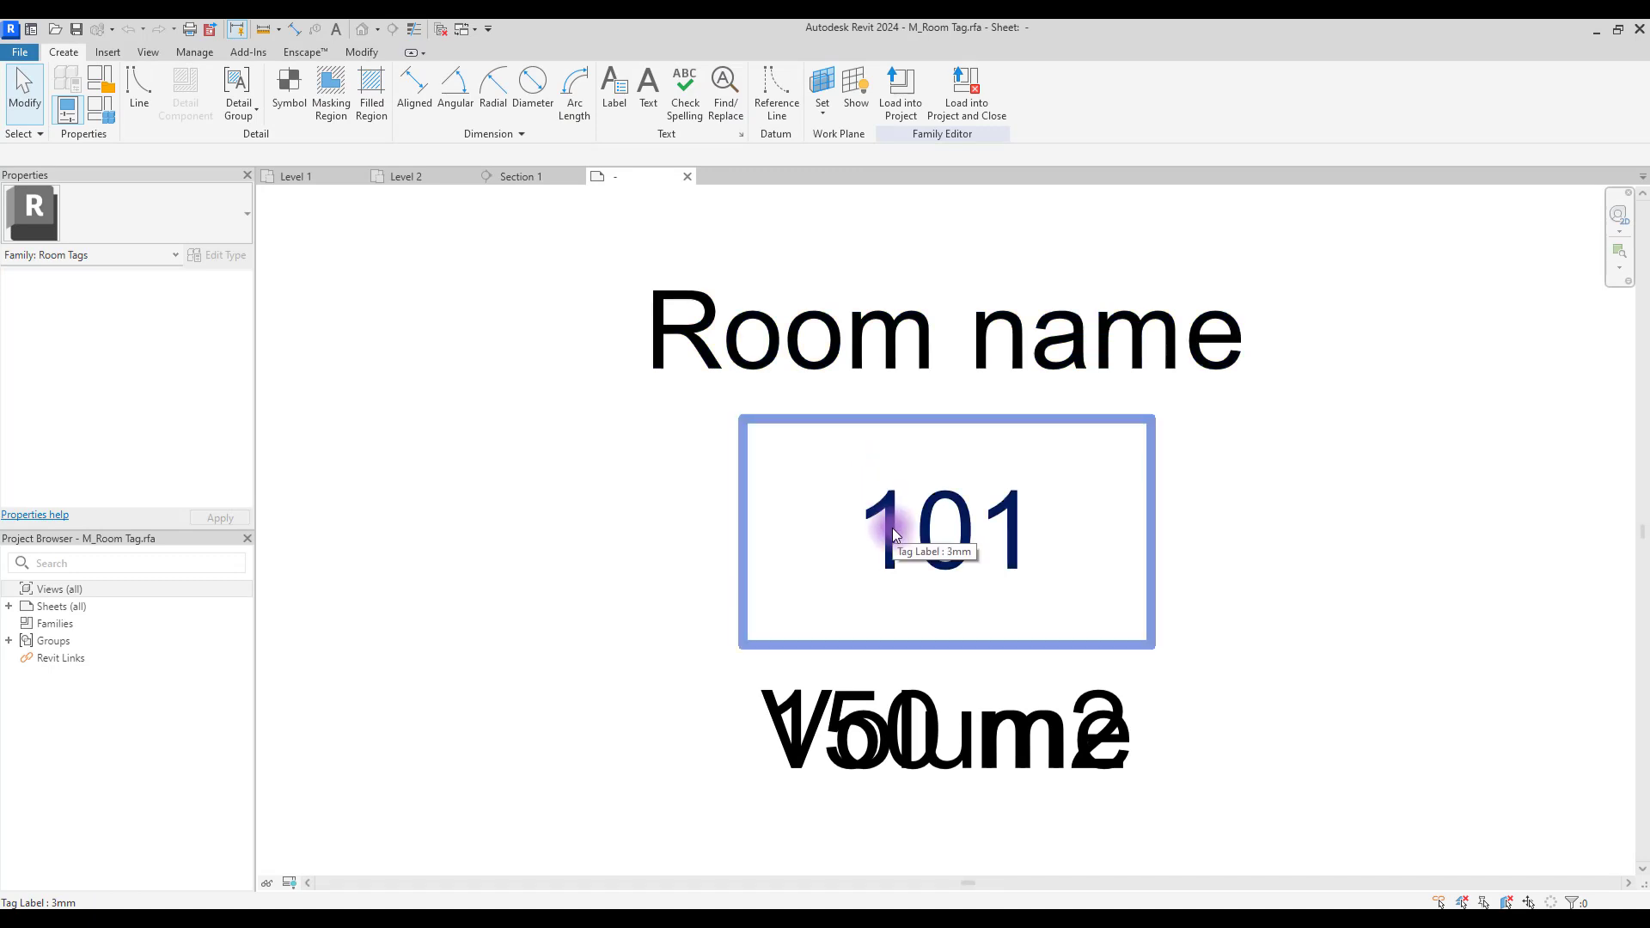
pyautogui.scroll(-2, 1028, 644)
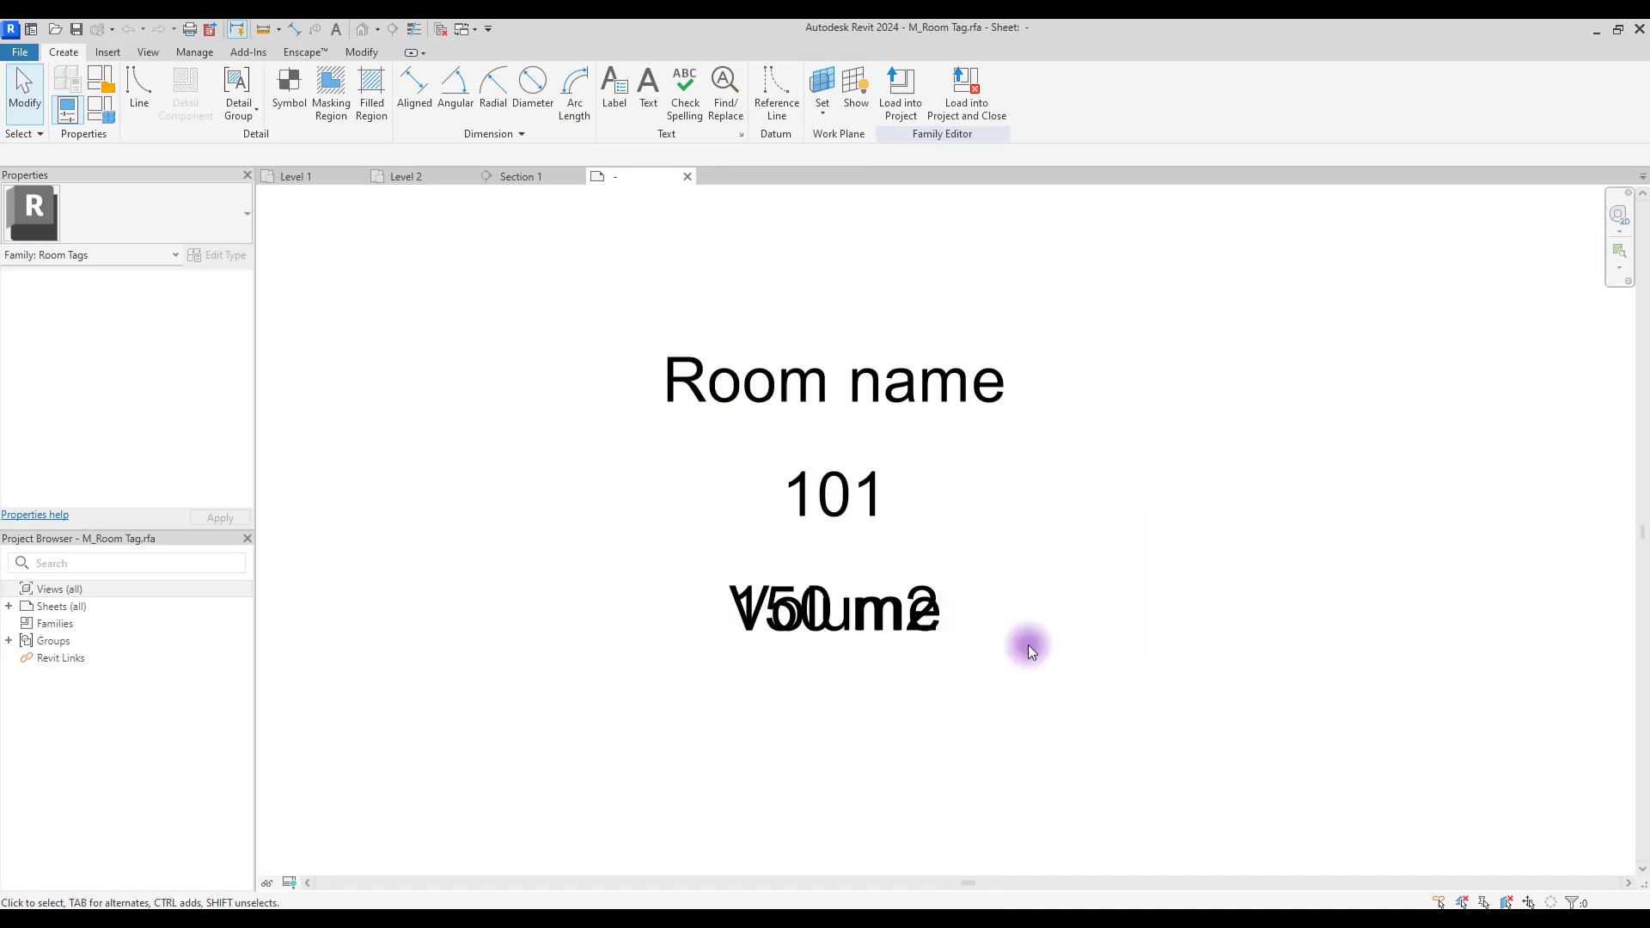
pyautogui.click(864, 512)
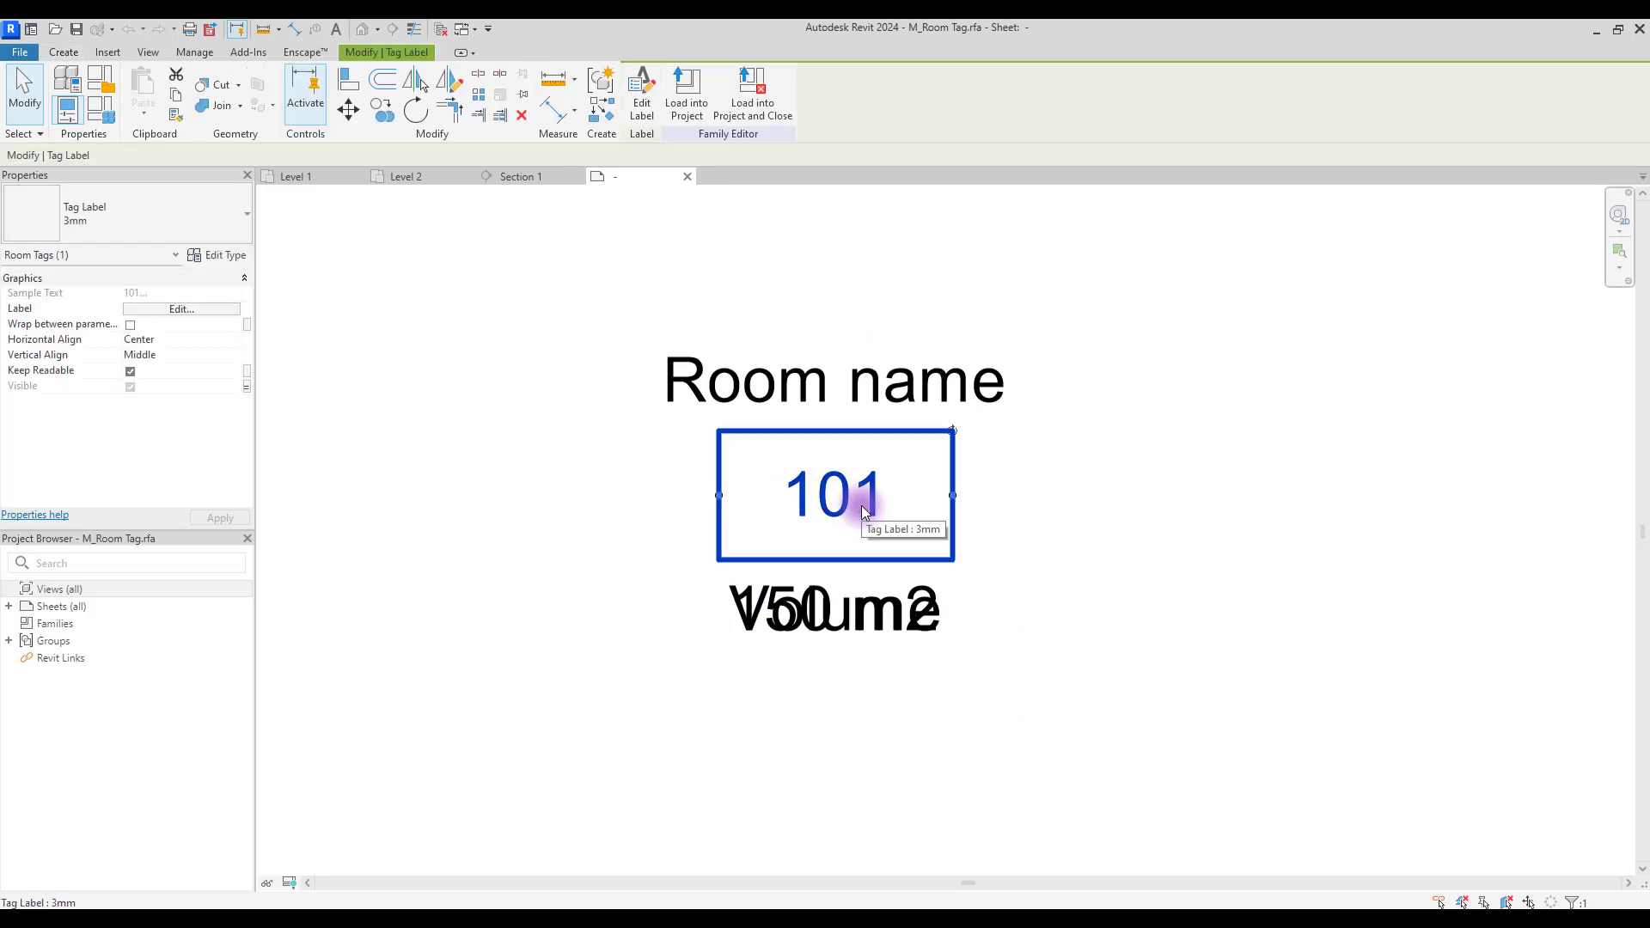
pyautogui.press('Delete')
pyautogui.moveTo(861, 506); pyautogui.dragTo(722, 674)
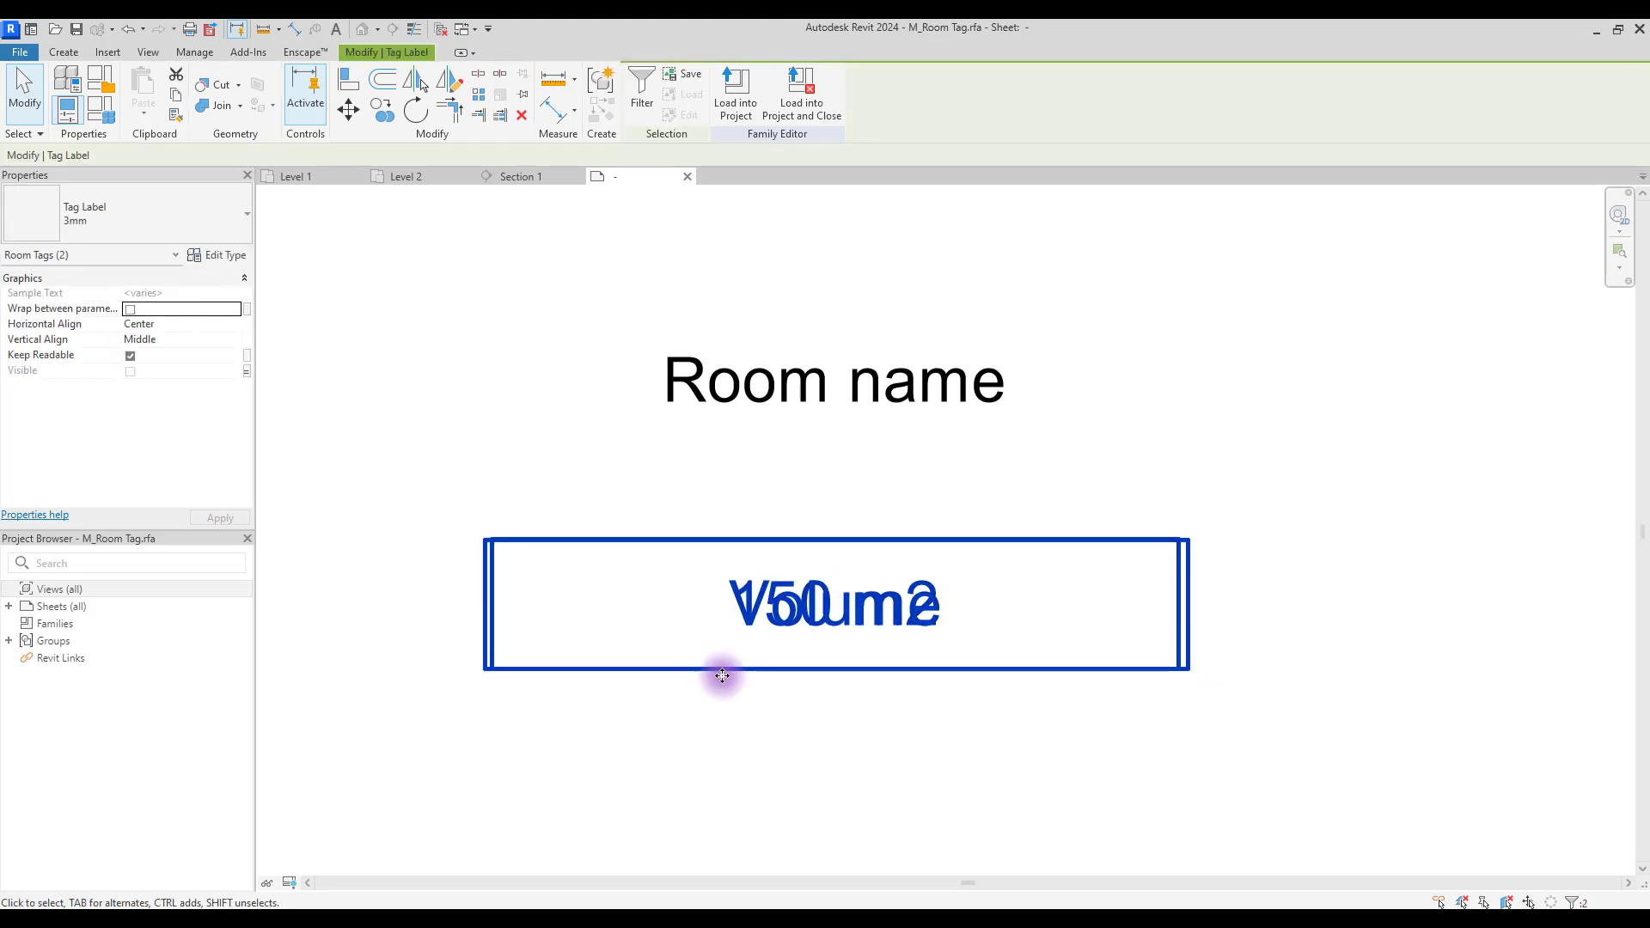
pyautogui.press('Up')
pyautogui.press('Up')
pyautogui.press('Up')
pyautogui.press('Up')
pyautogui.press('Up')
pyautogui.press('Up')
pyautogui.press('Up')
pyautogui.press('Up')
pyautogui.press('Up')
pyautogui.press('Up')
pyautogui.press('Up')
pyautogui.press('Up')
pyautogui.press('Up')
pyautogui.press('Up')
pyautogui.press('Up')
pyautogui.press('Up')
pyautogui.press('Up')
pyautogui.press('Up')
pyautogui.press('Up')
pyautogui.press('Up')
# Set the Room name label to bottom alignment and load the family into the project.
pyautogui.click(847, 383)
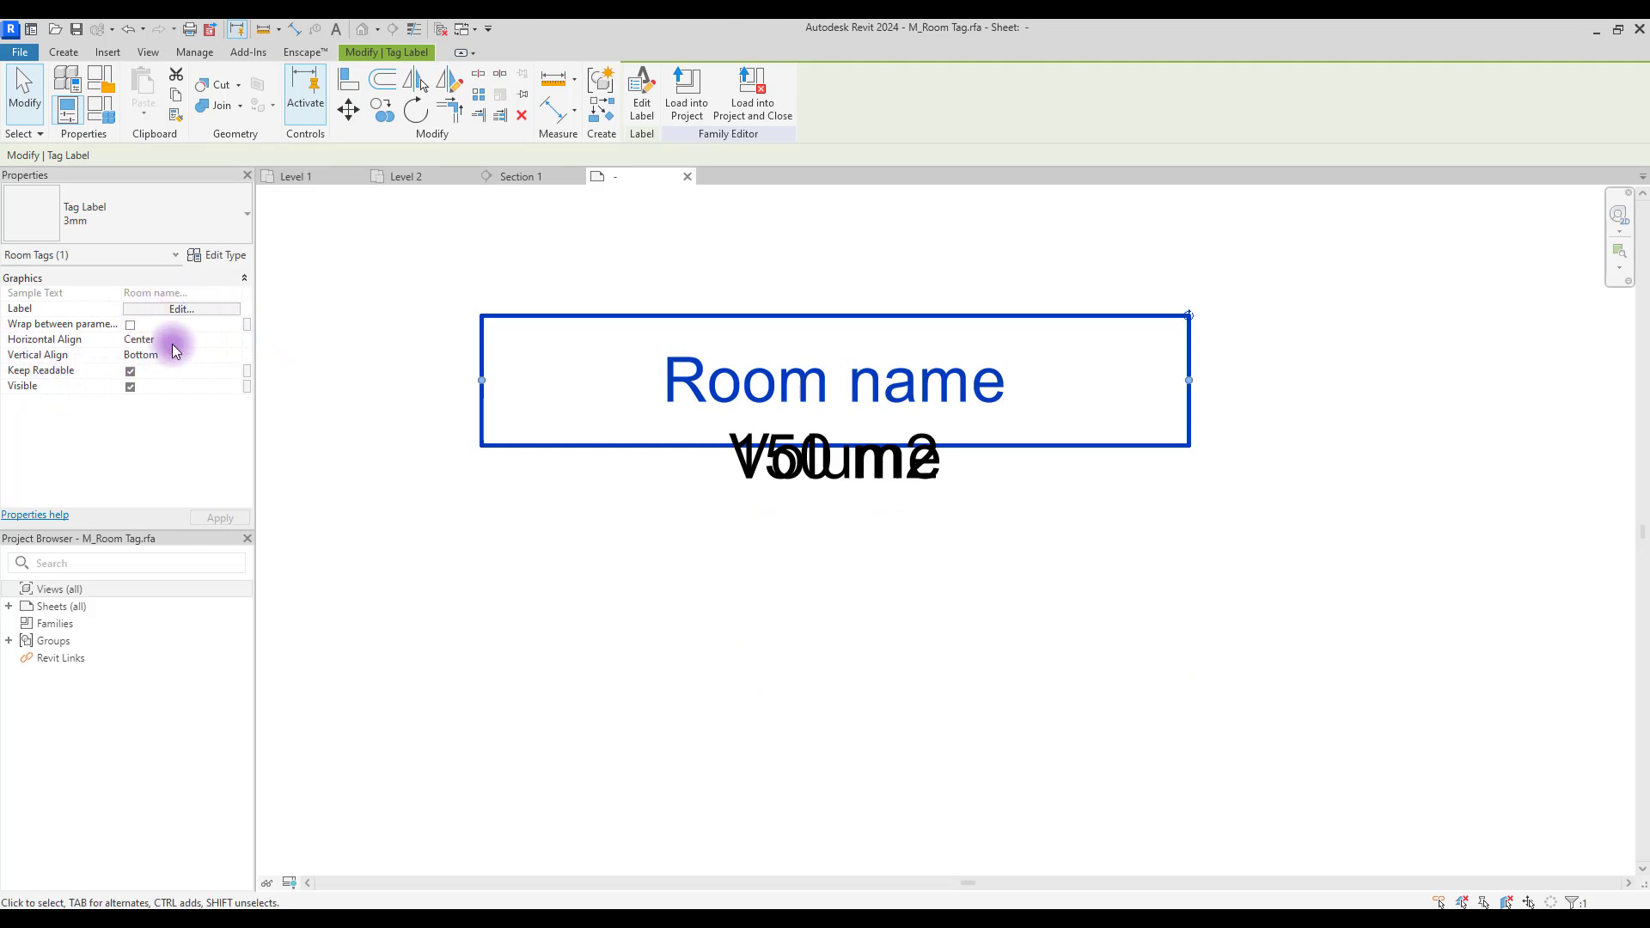
pyautogui.click(217, 256)
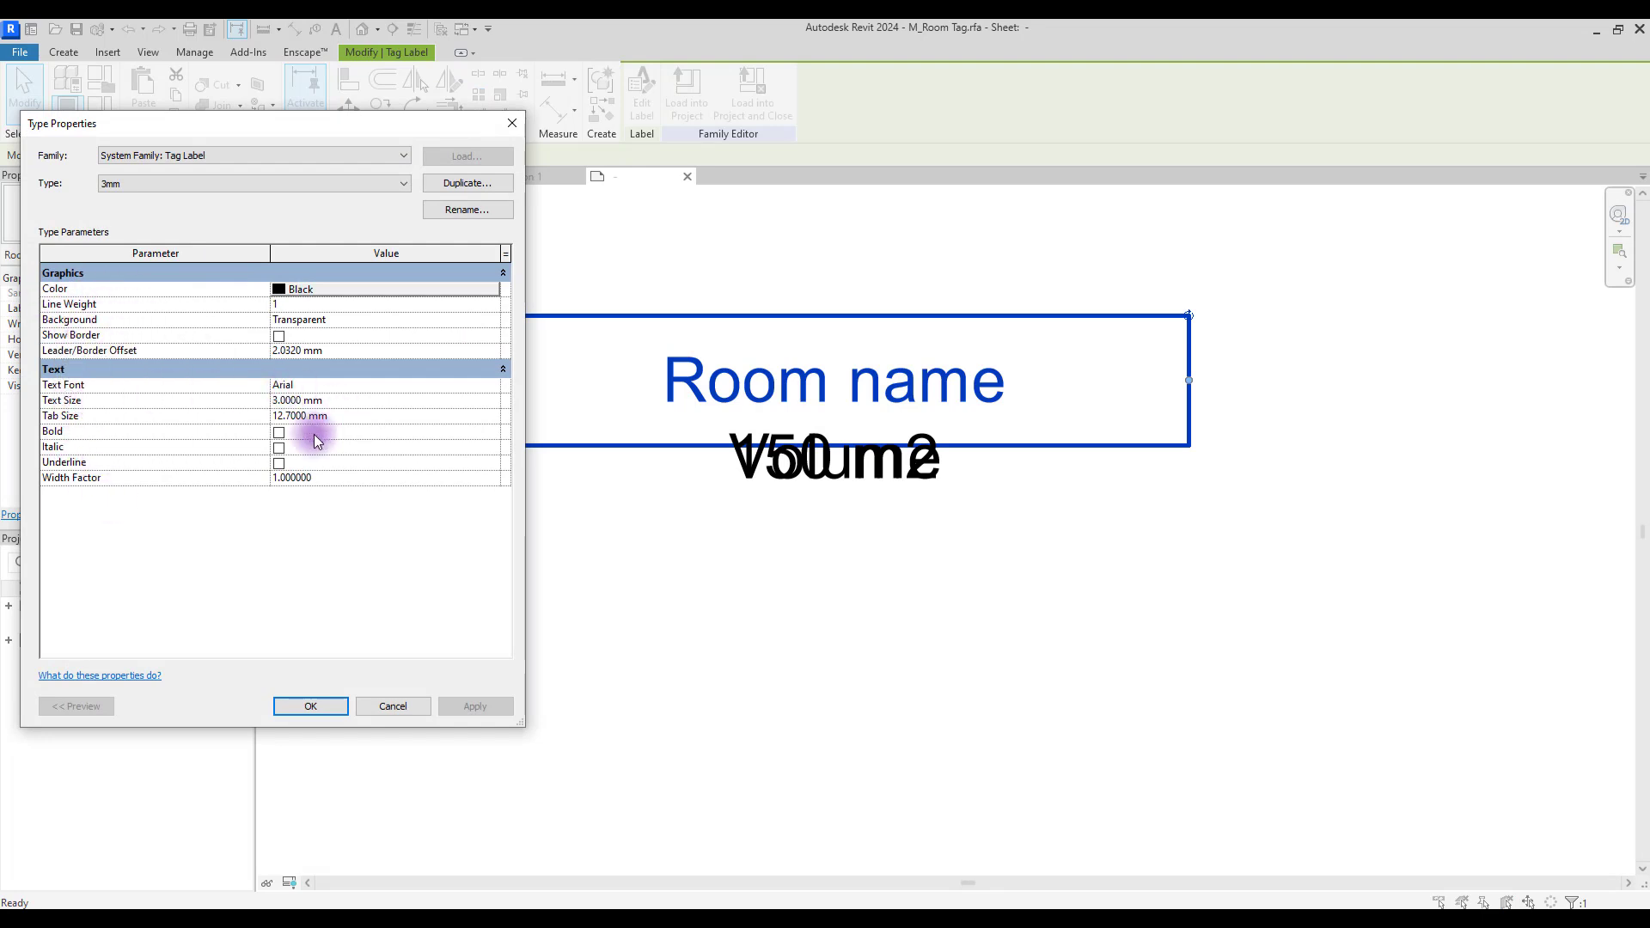
pyautogui.press('Escape')
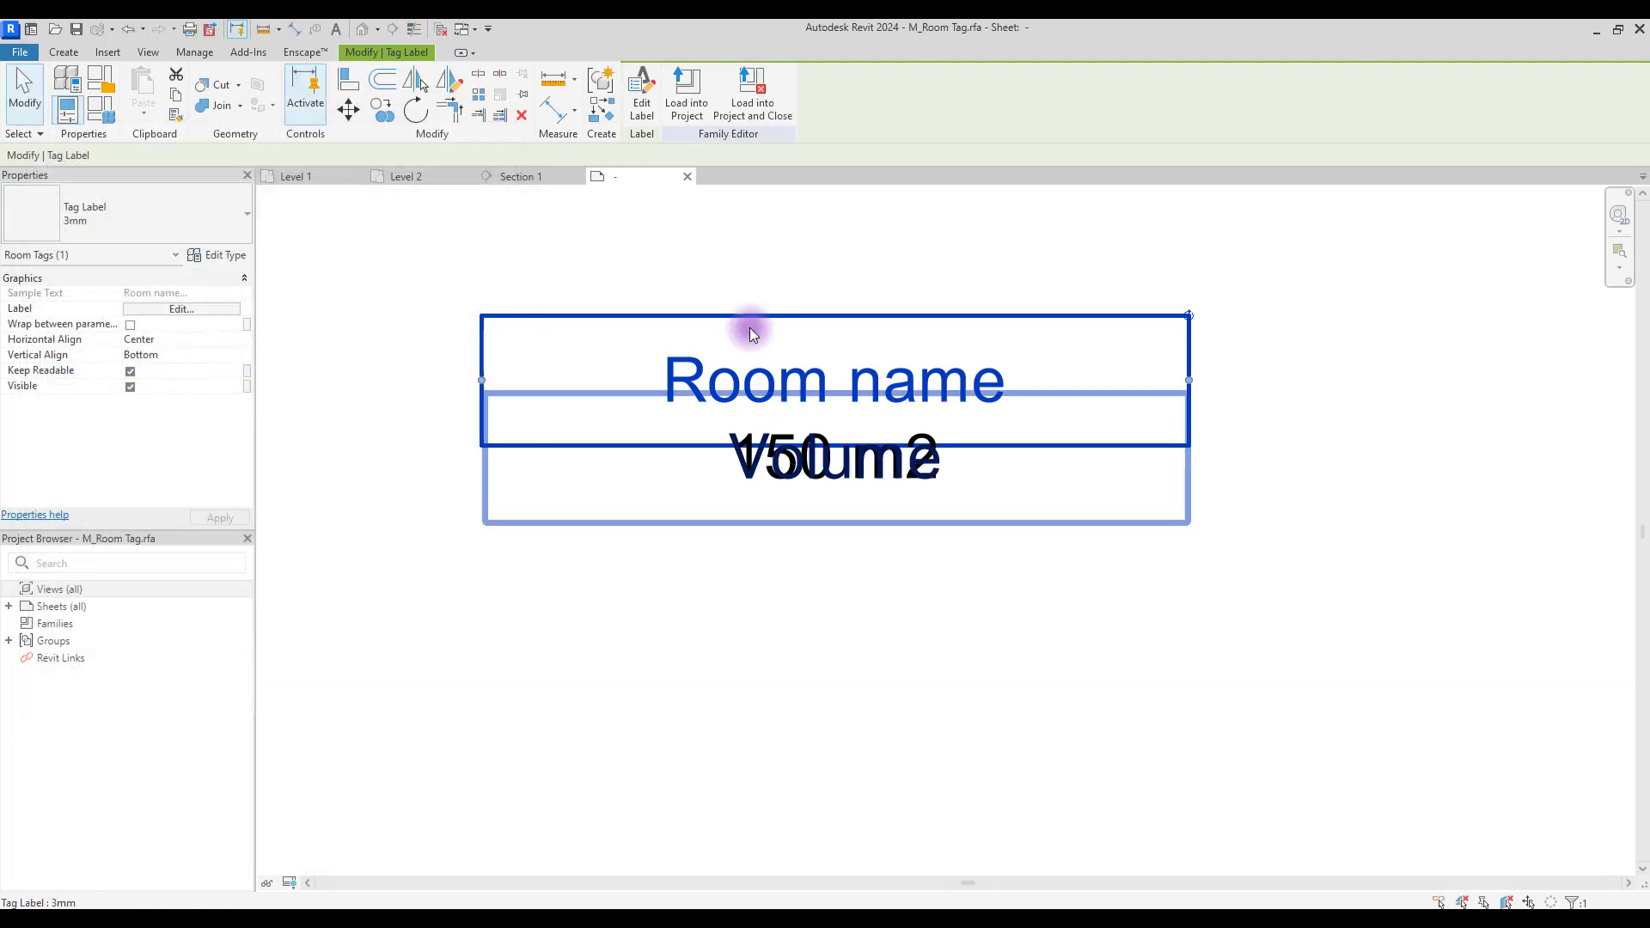
pyautogui.click(695, 94)
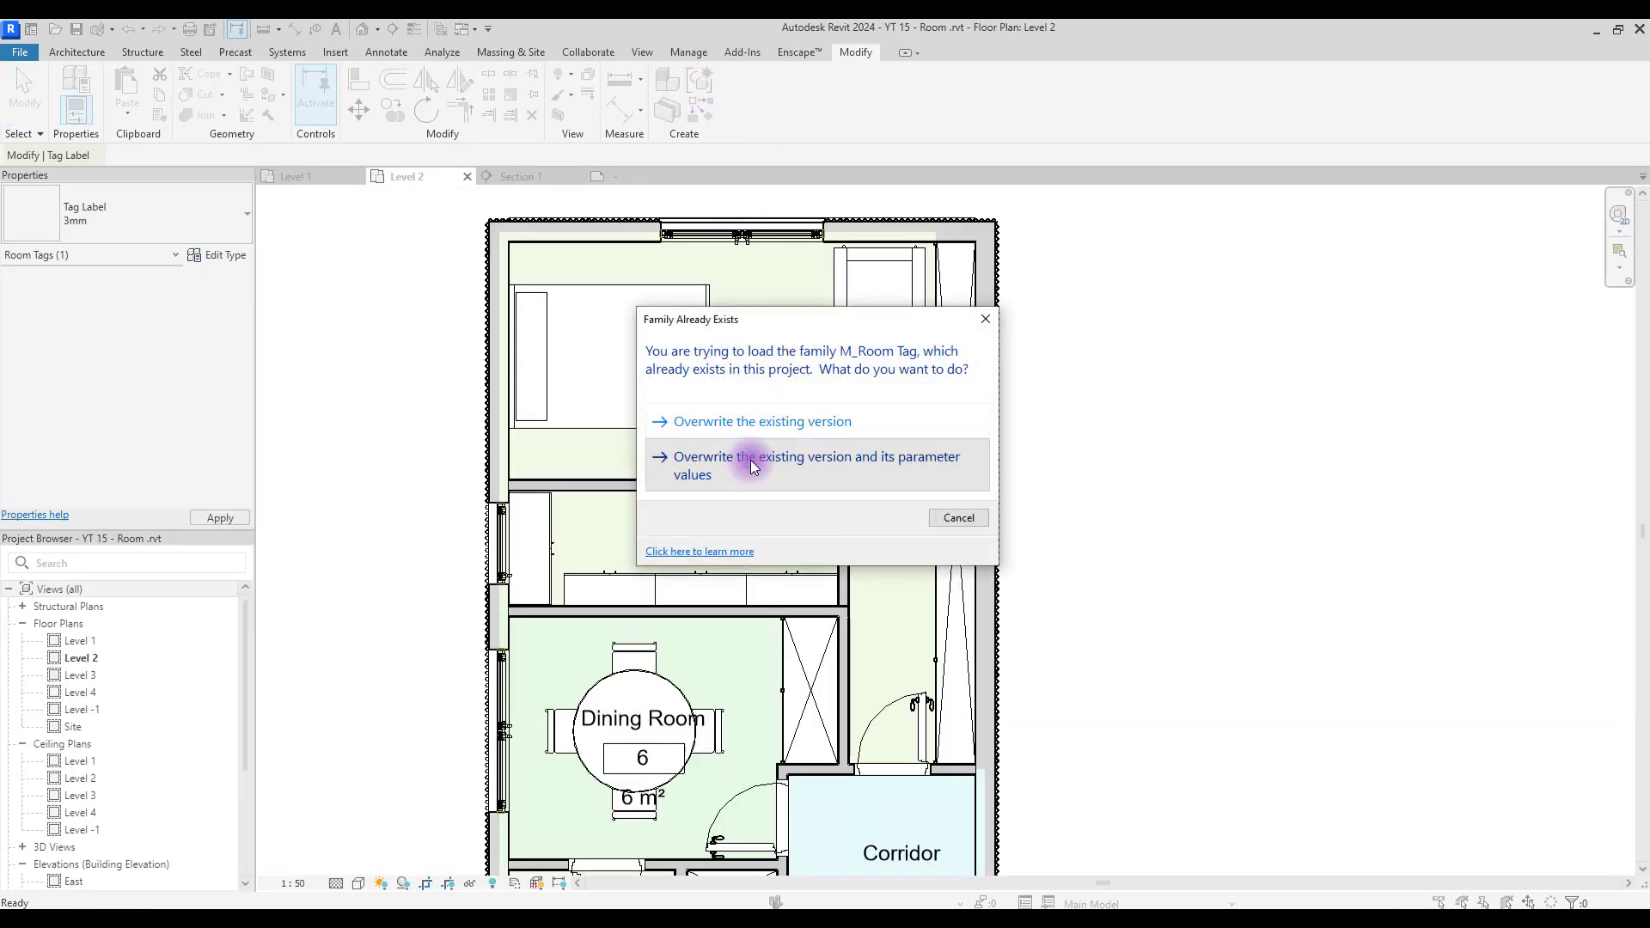
# Overwrite the M_Room Tag family and its parameters, check the tag type, then switch to Section 1.
pyautogui.click(752, 465)
pyautogui.moveTo(1162, 323); pyautogui.dragTo(1231, 427, button='middle')
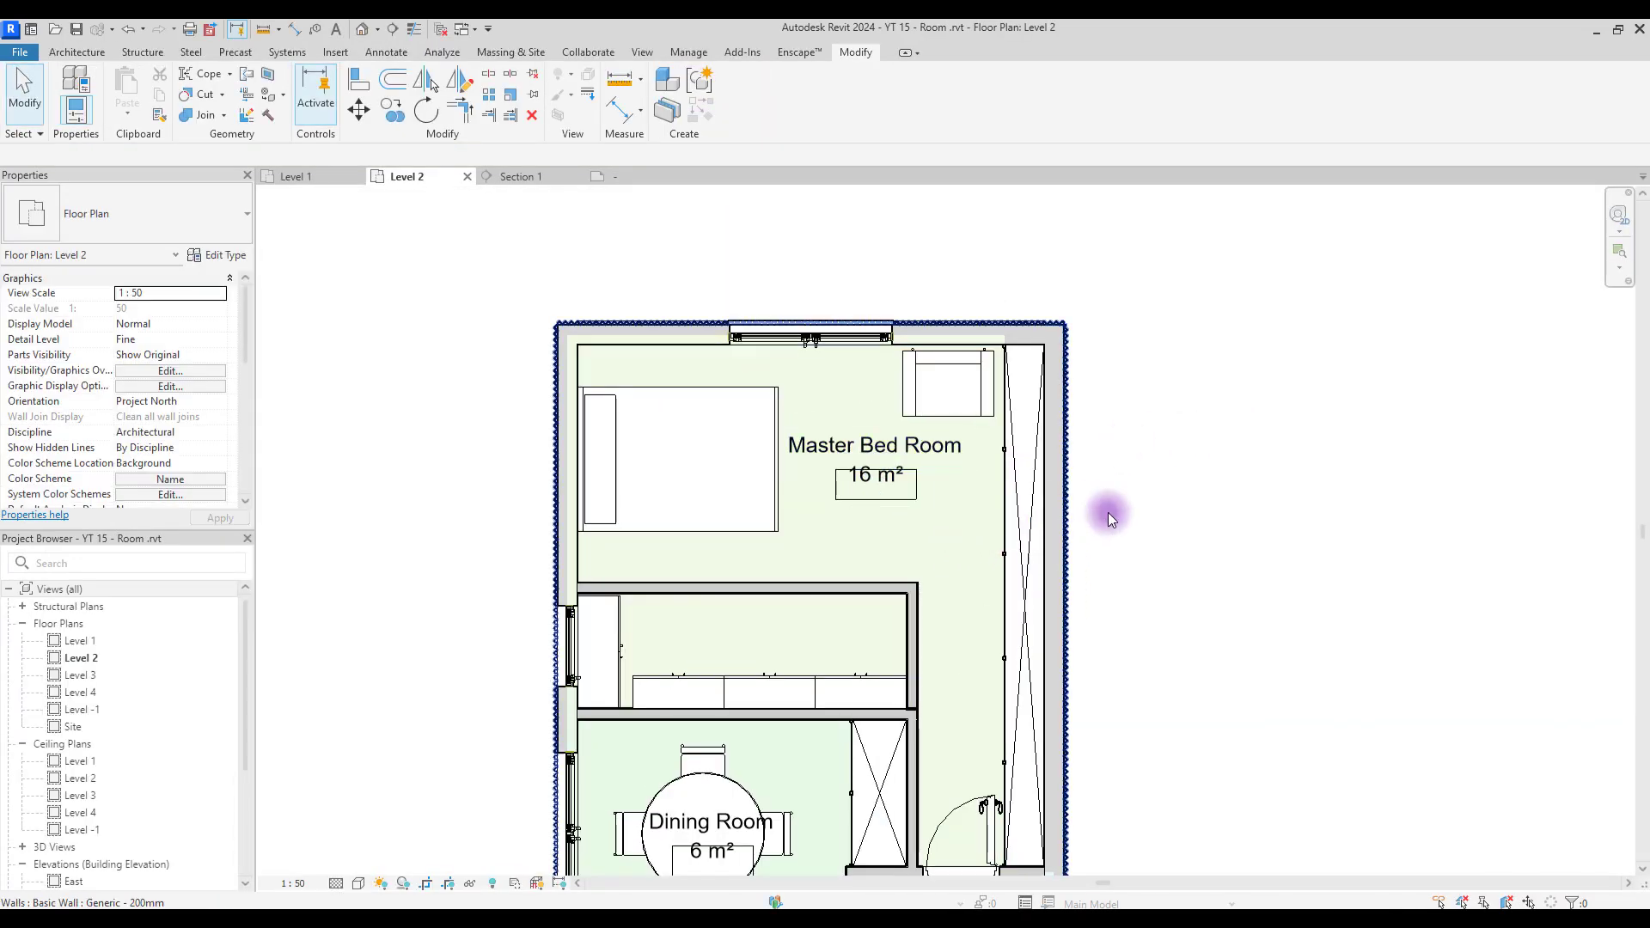
pyautogui.scroll(-3, 1107, 512)
pyautogui.scroll(2, 1145, 435)
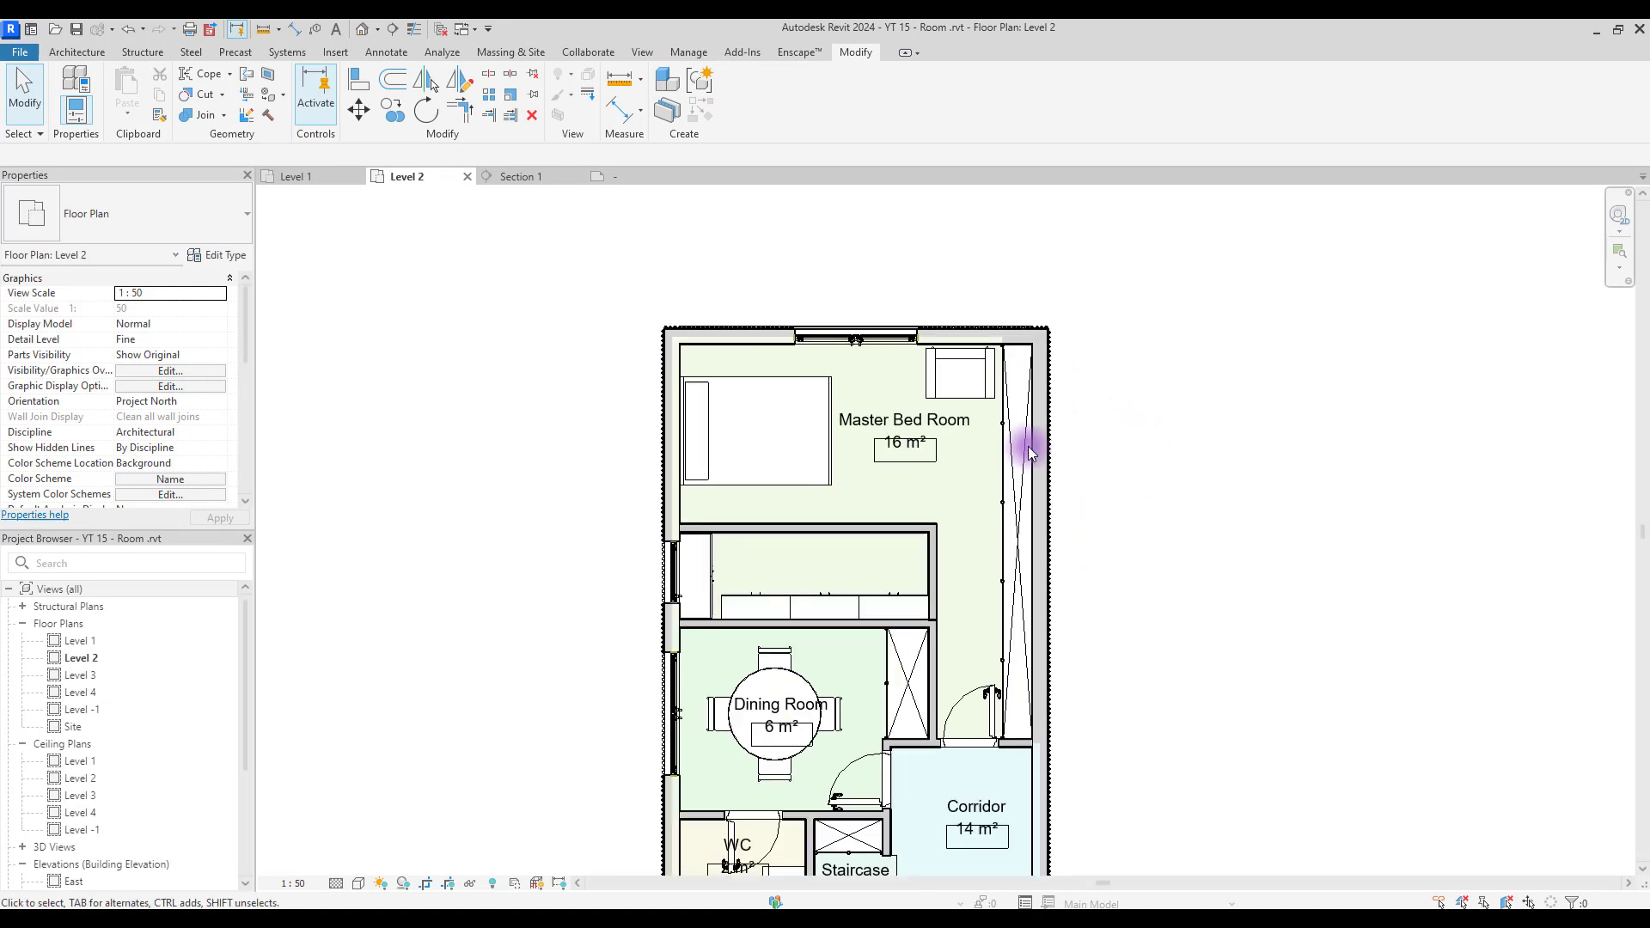
pyautogui.click(944, 431)
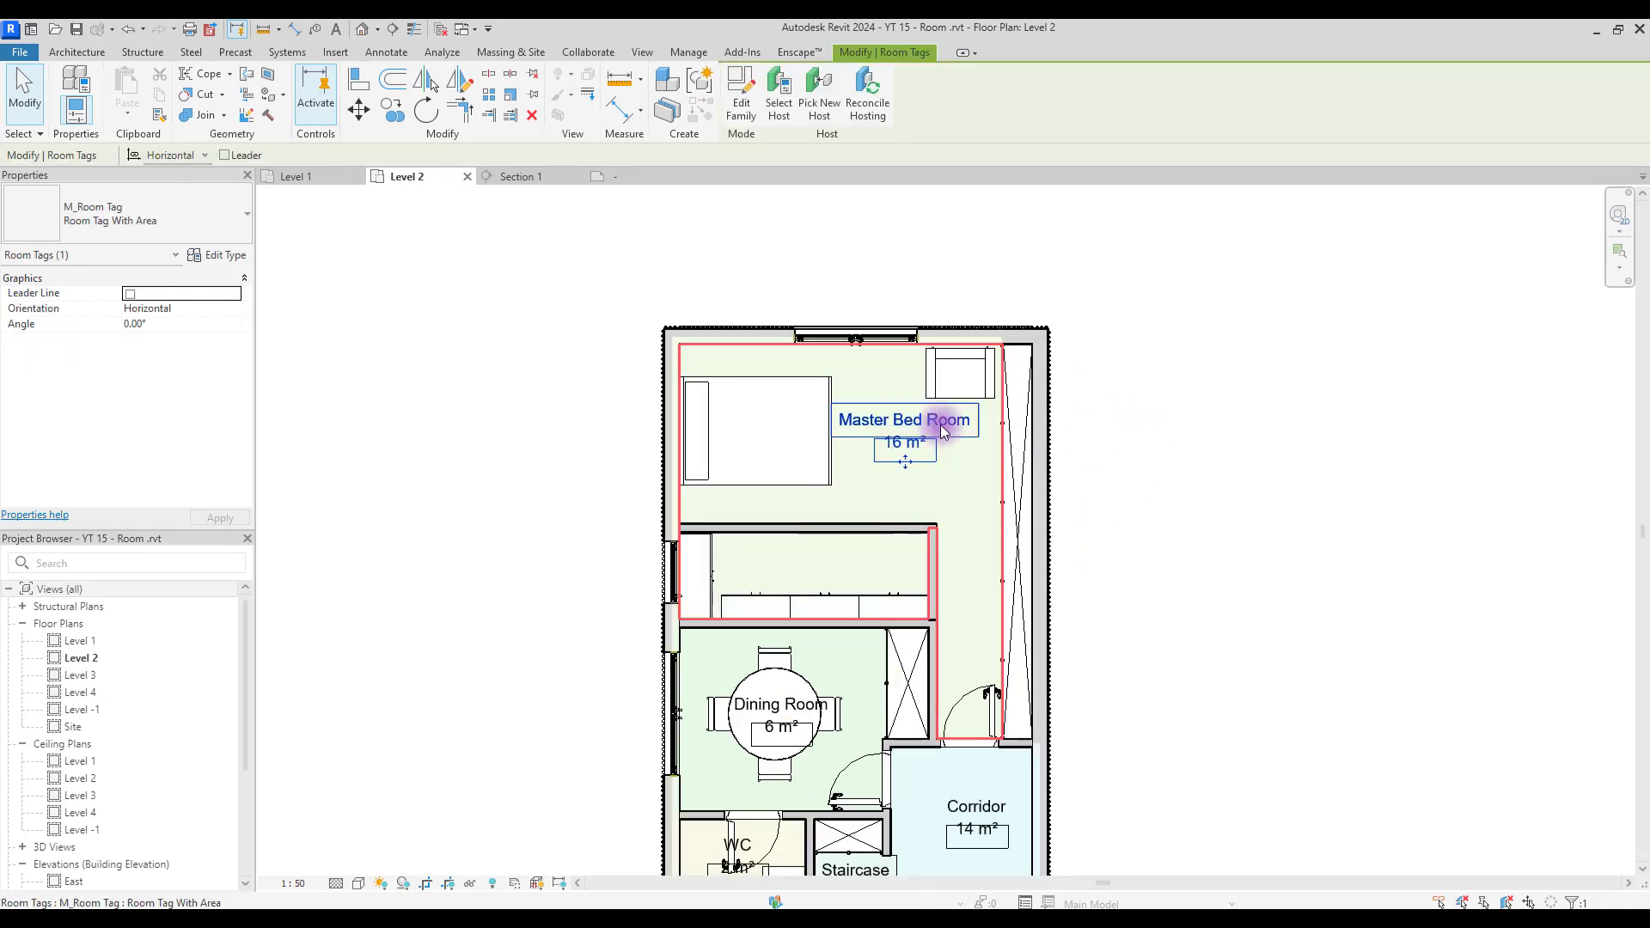
pyautogui.click(227, 256)
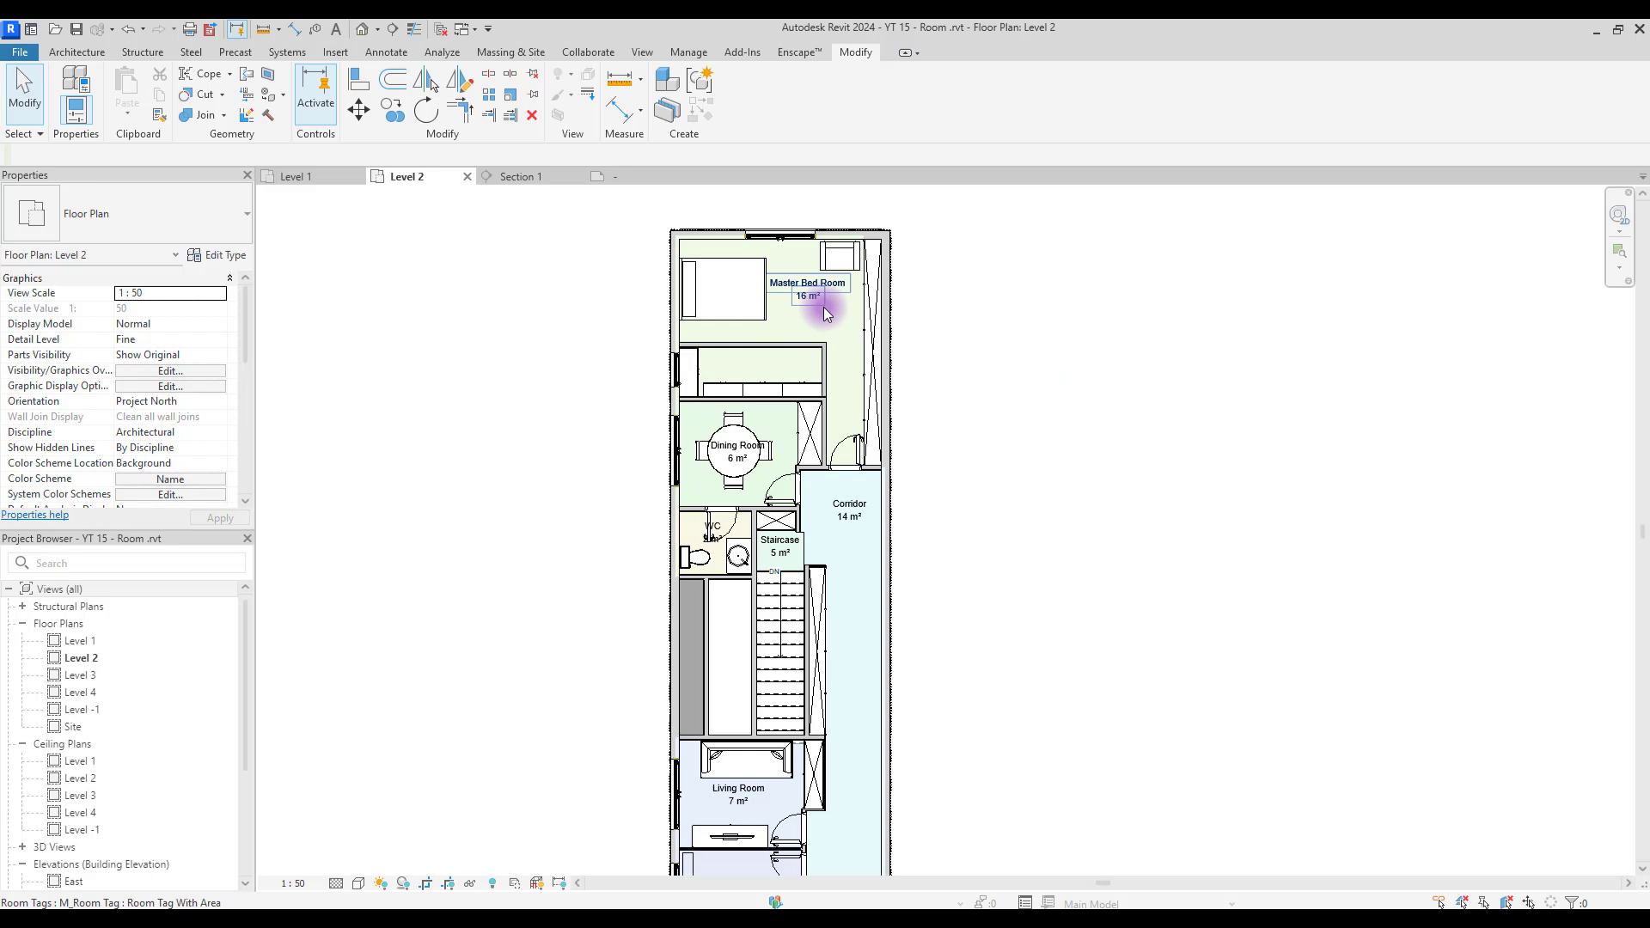
pyautogui.hotkey('ctrl', 'Tab')
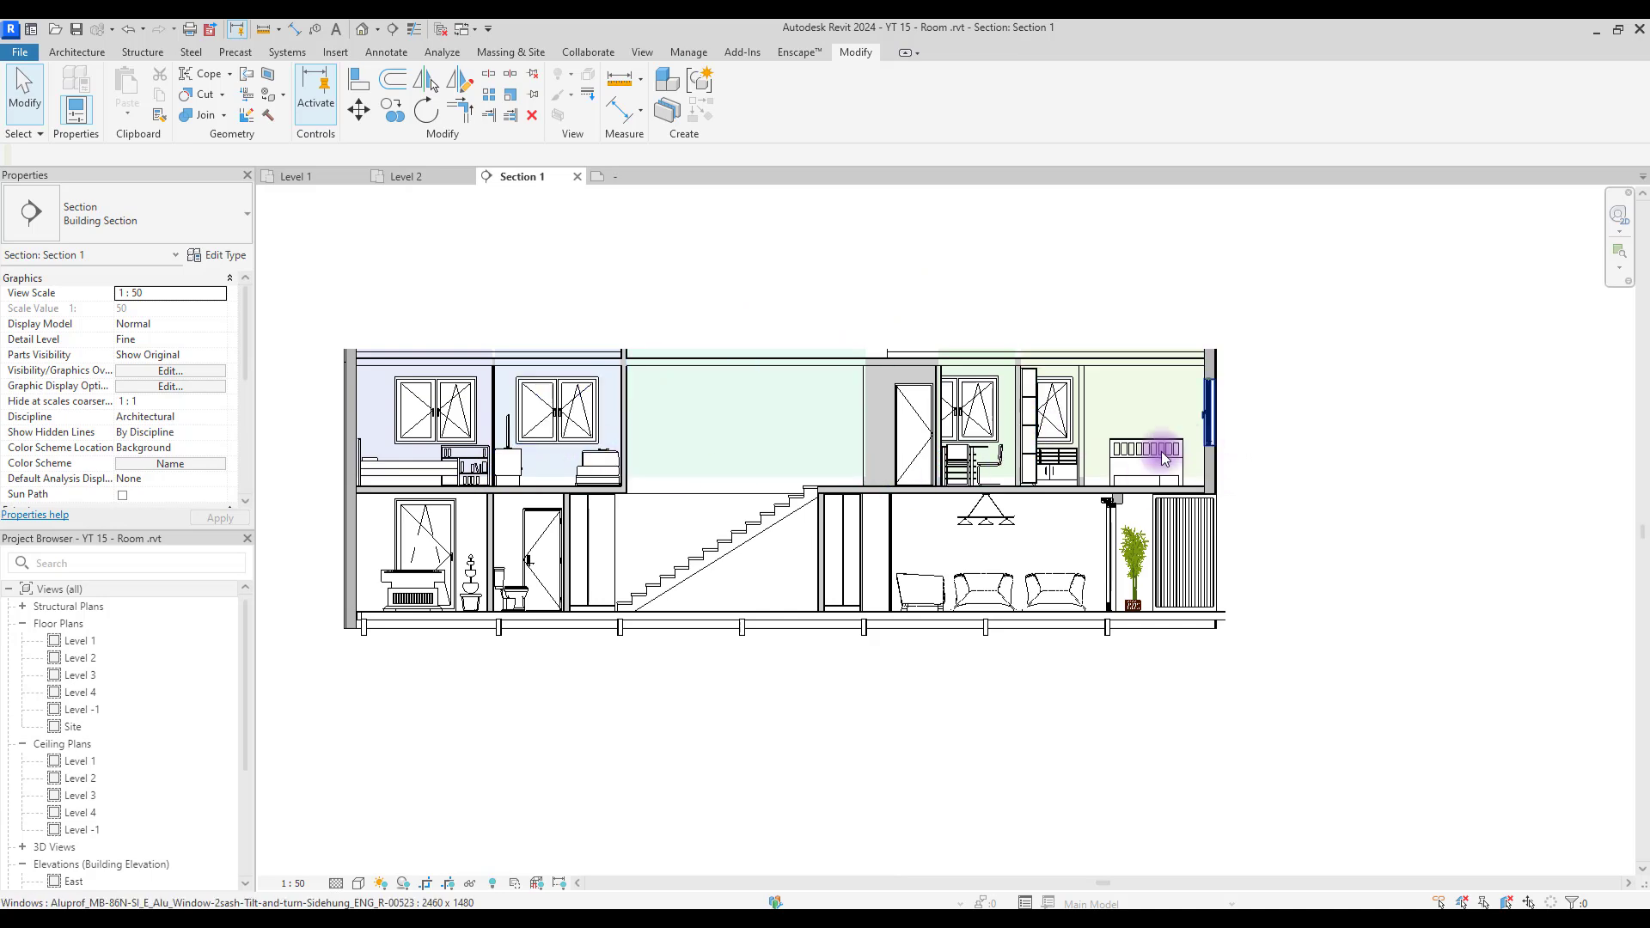
# Lower the upper Bed Room's base to the floor in Section 1 (Base Offset about -0.15 m).
pyautogui.click(750, 478)
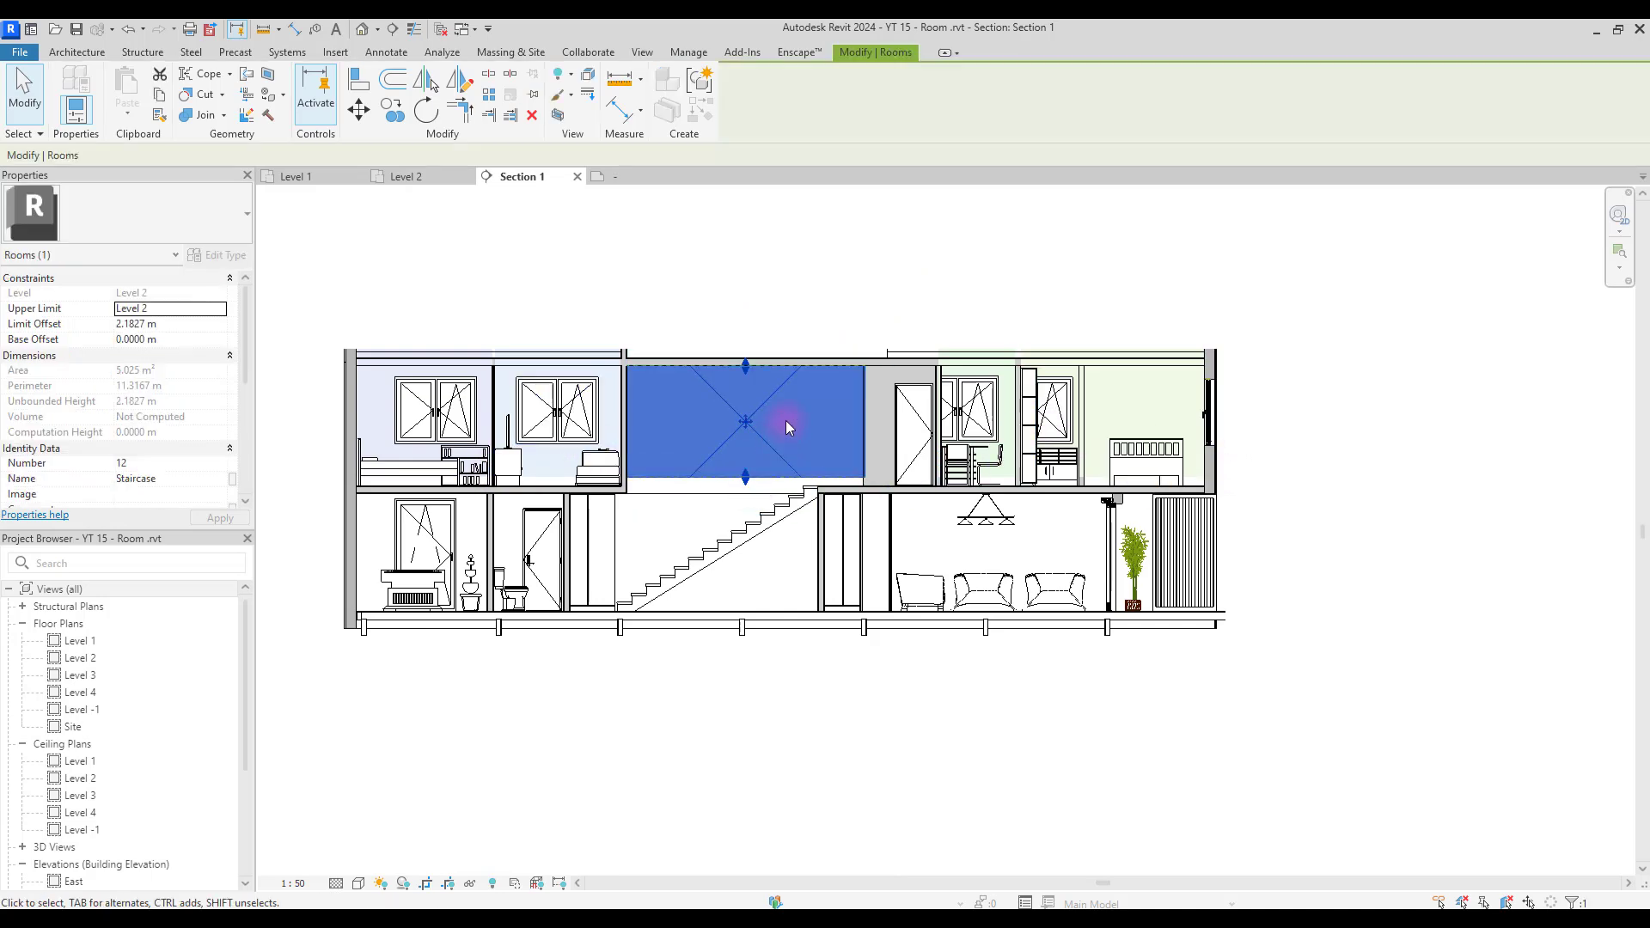
pyautogui.scroll(3, 281, 337)
pyautogui.click(720, 328)
pyautogui.click(593, 396)
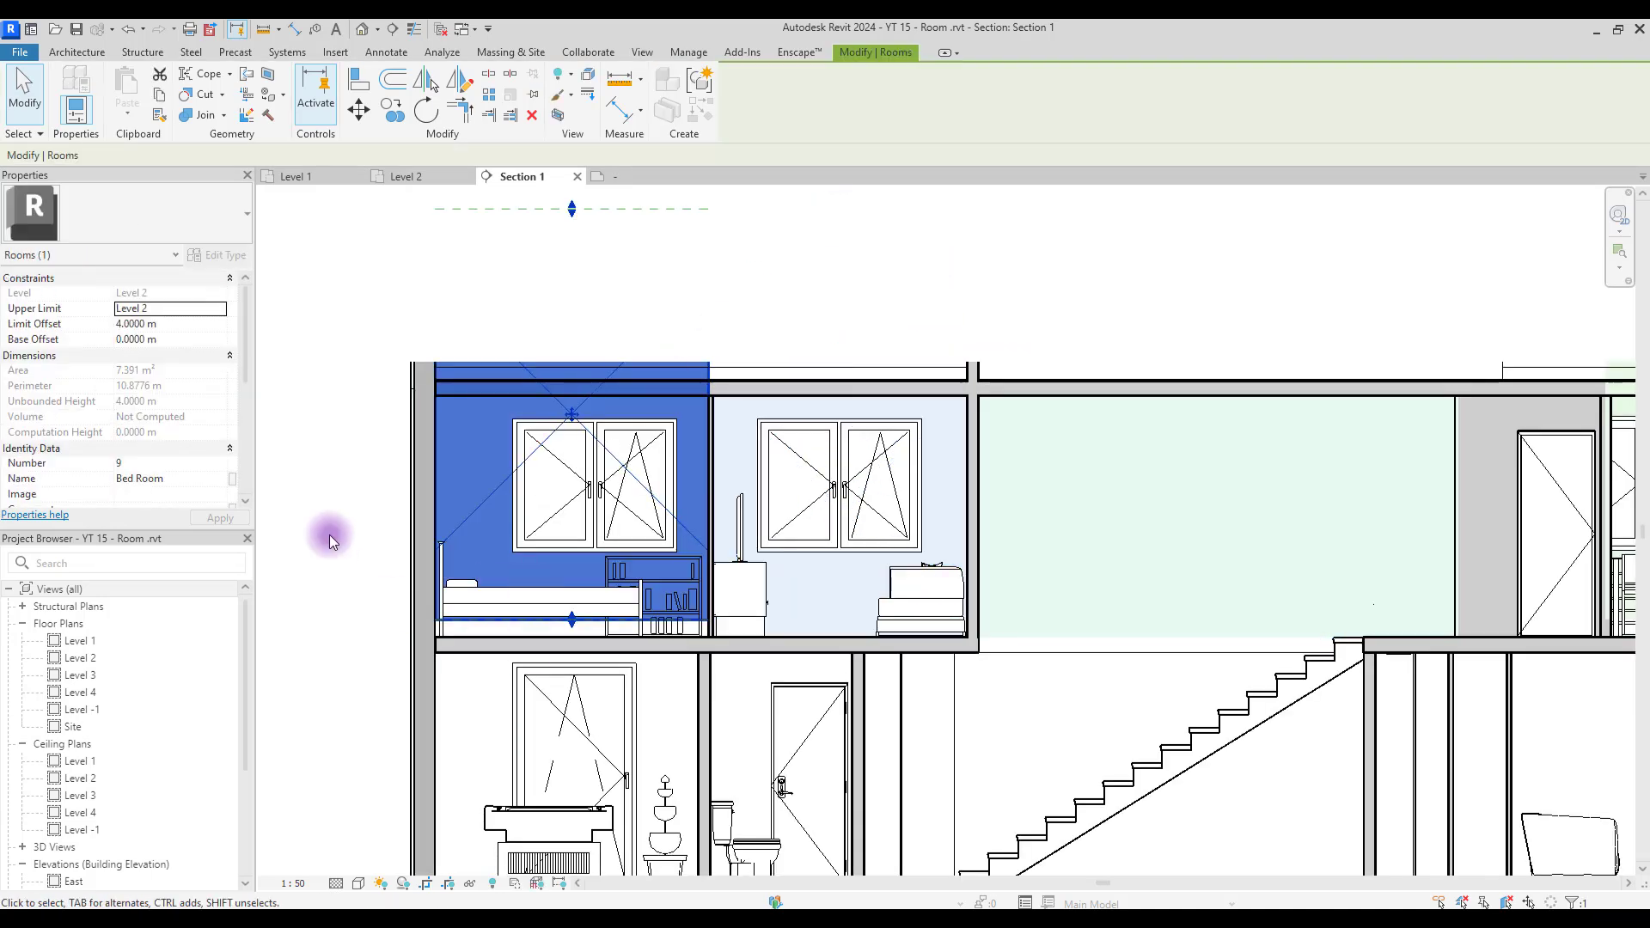
pyautogui.scroll(2, 328, 535)
pyautogui.press('Escape')
pyautogui.click(702, 677)
pyautogui.scroll(-2, 700, 332)
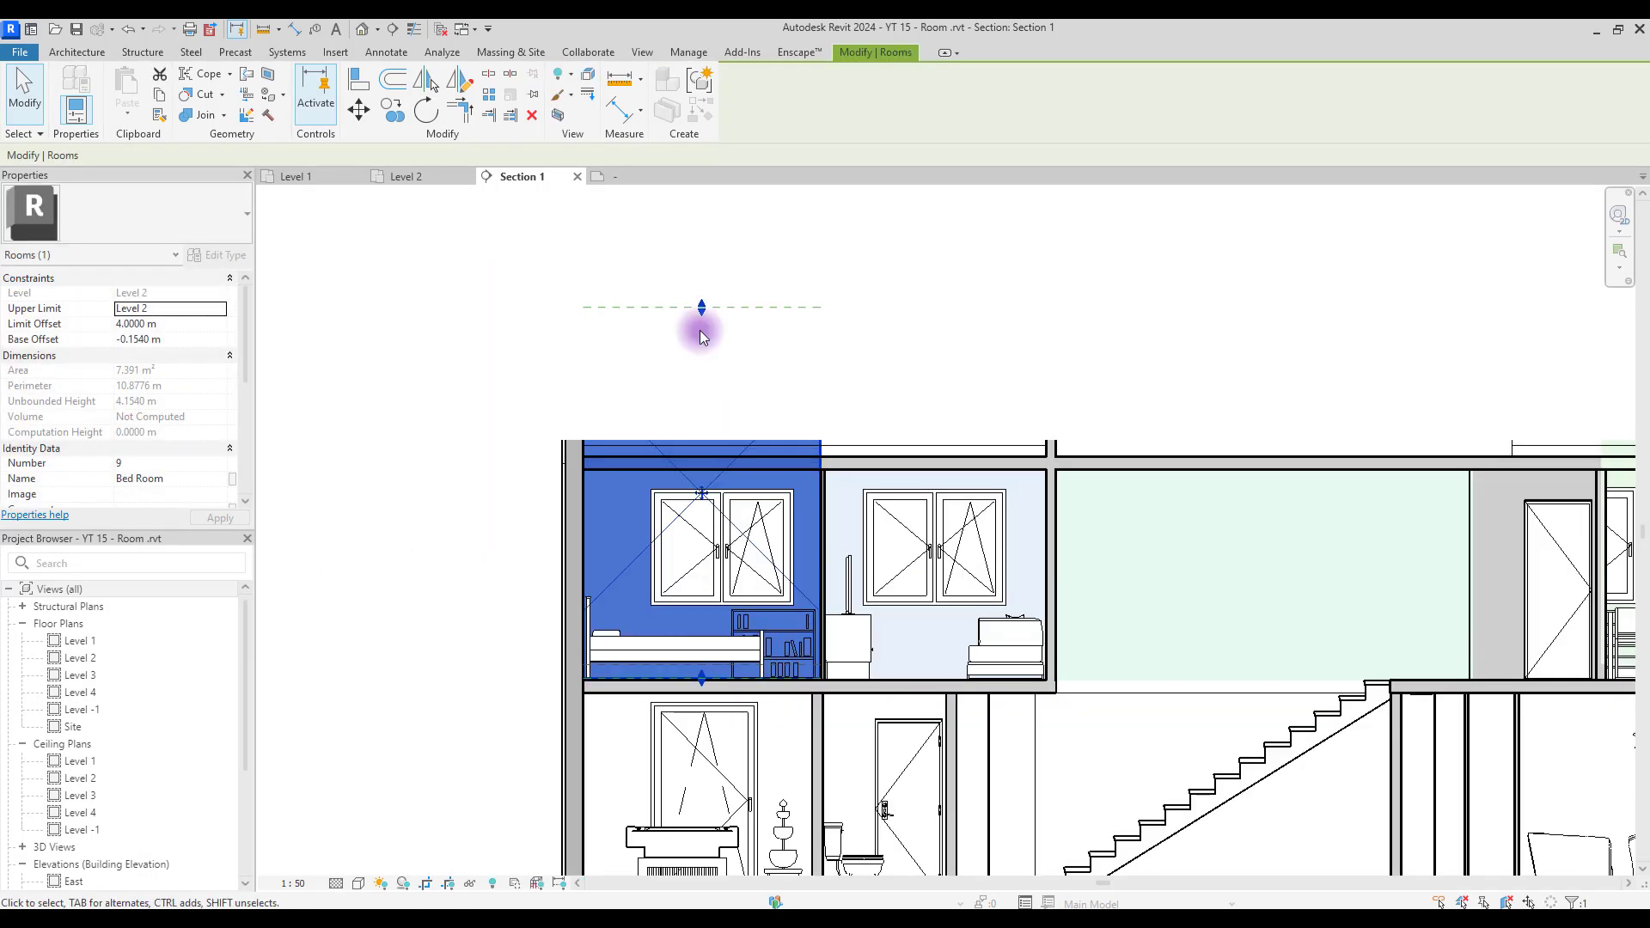
pyautogui.click(641, 363)
# Lower the Dining Room's base to the floor so it fills its full height.
pyautogui.keyDown('shift'); pyautogui.hscroll(5, 909, 646); pyautogui.keyUp('shift')
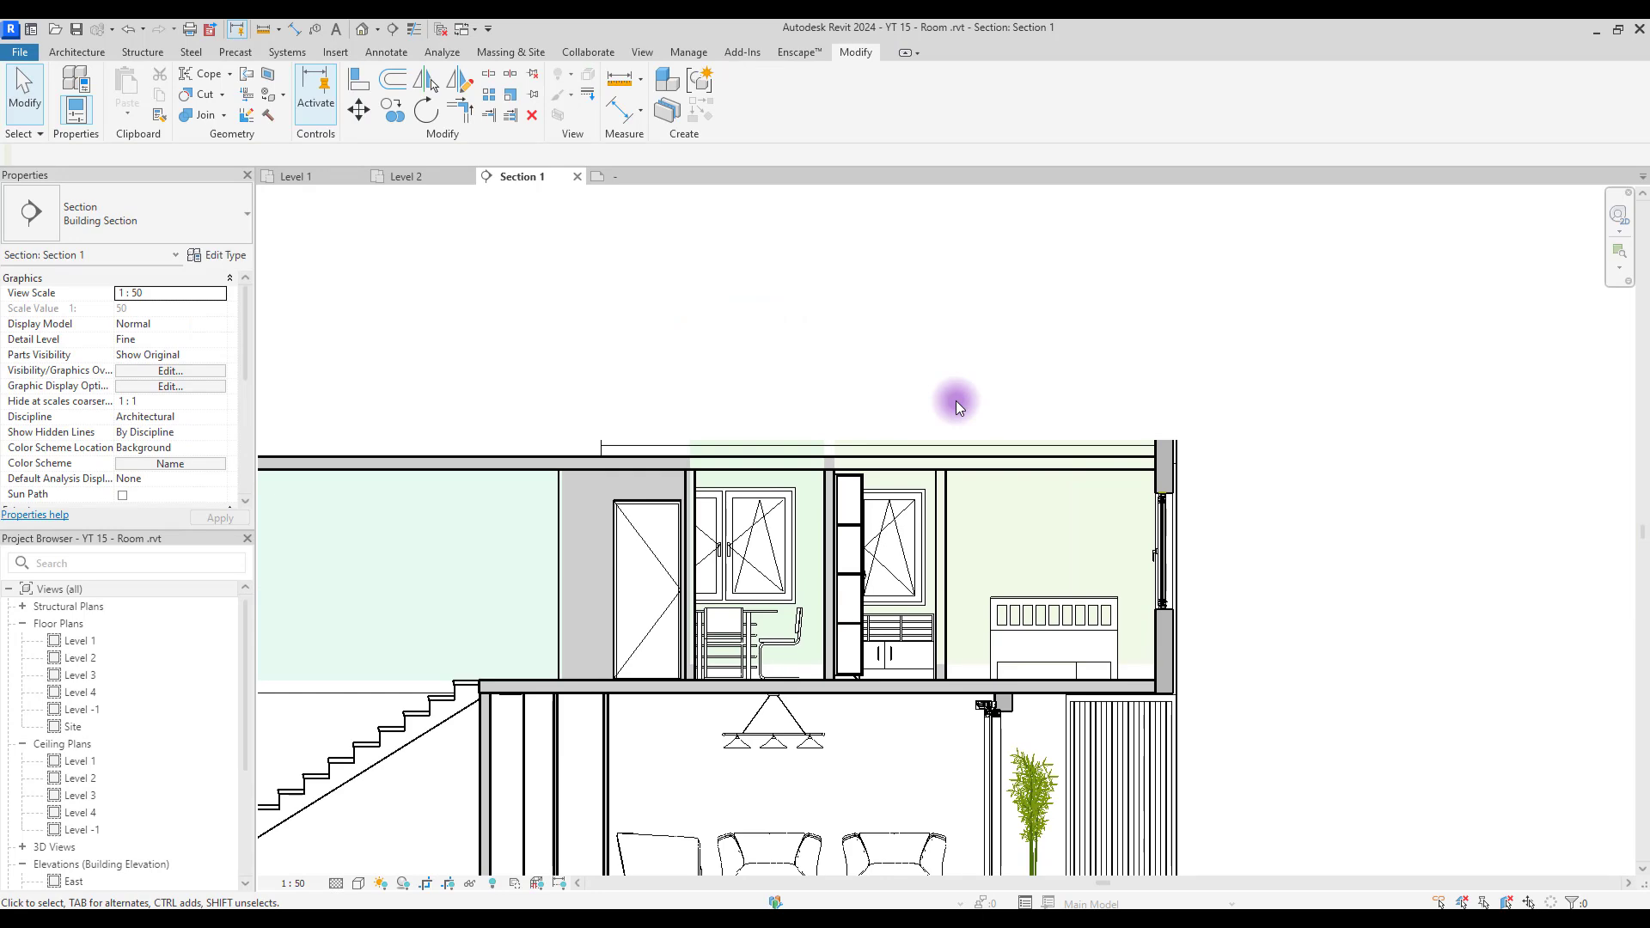
pyautogui.click(967, 672)
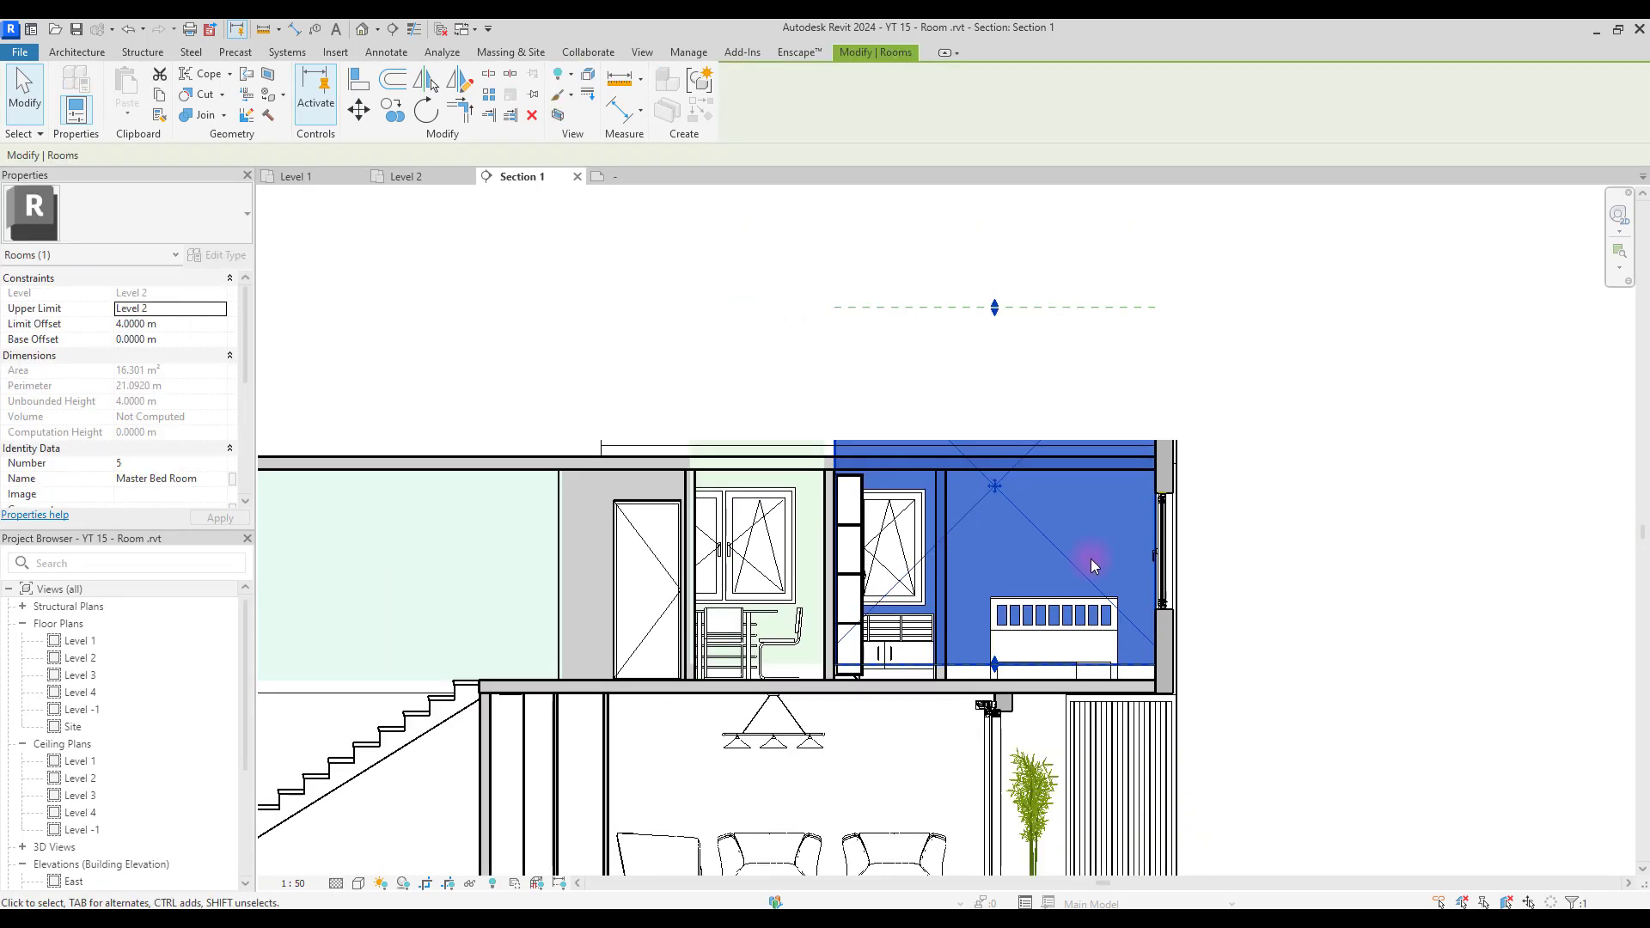
pyautogui.scroll(2, 1090, 558)
pyautogui.press('Escape')
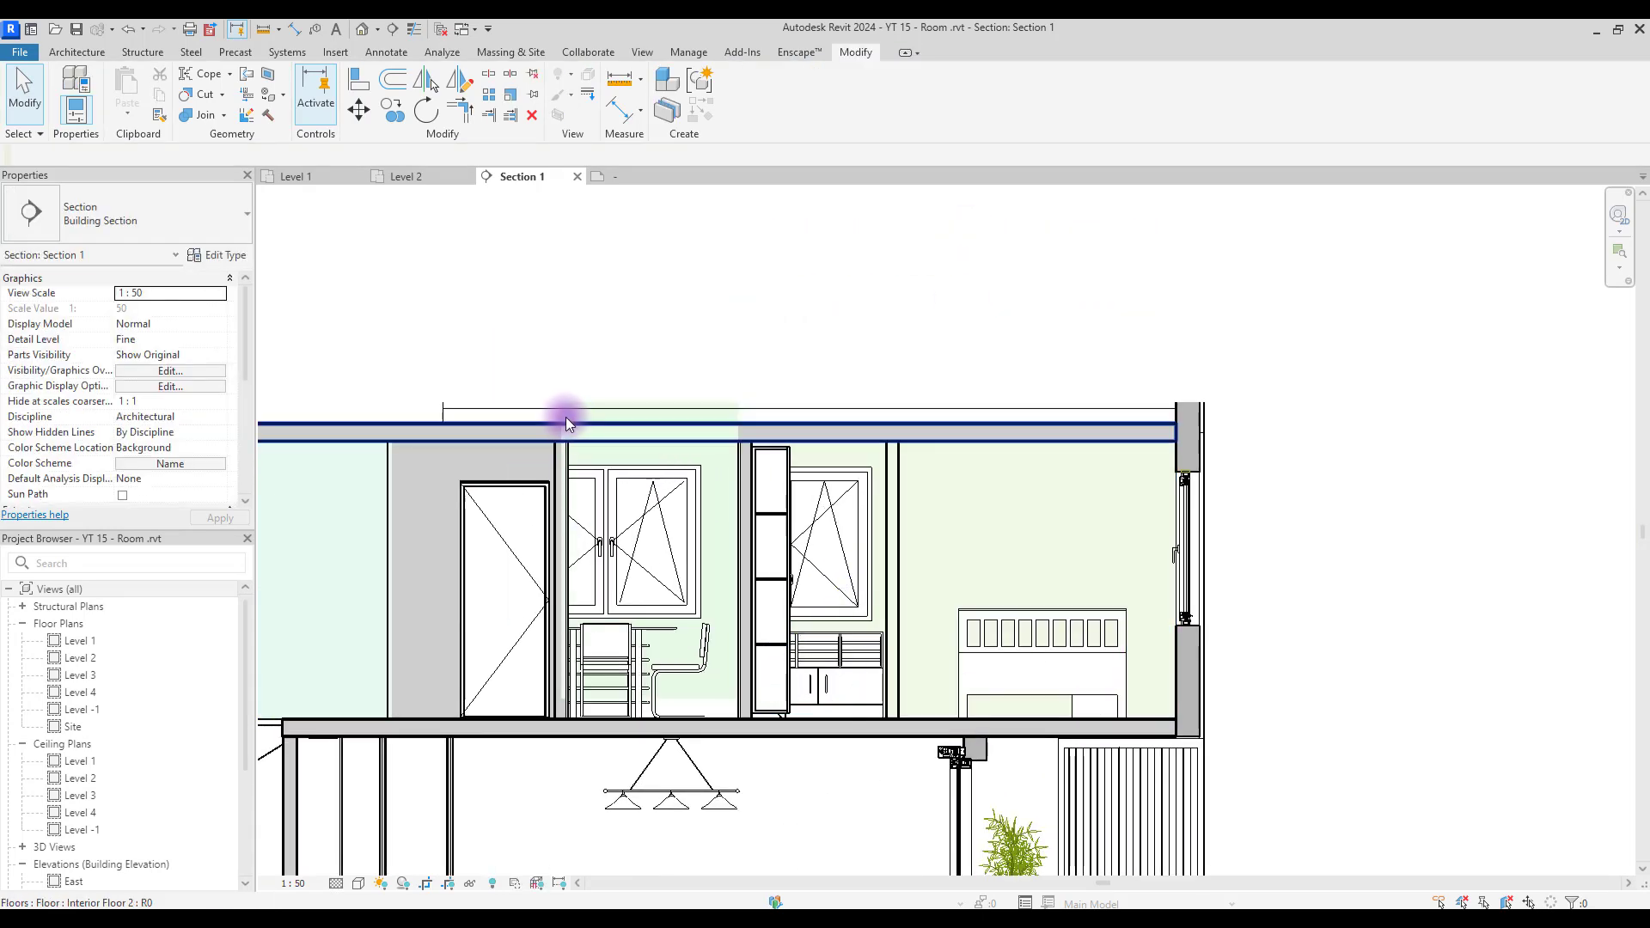
pyautogui.click(645, 685)
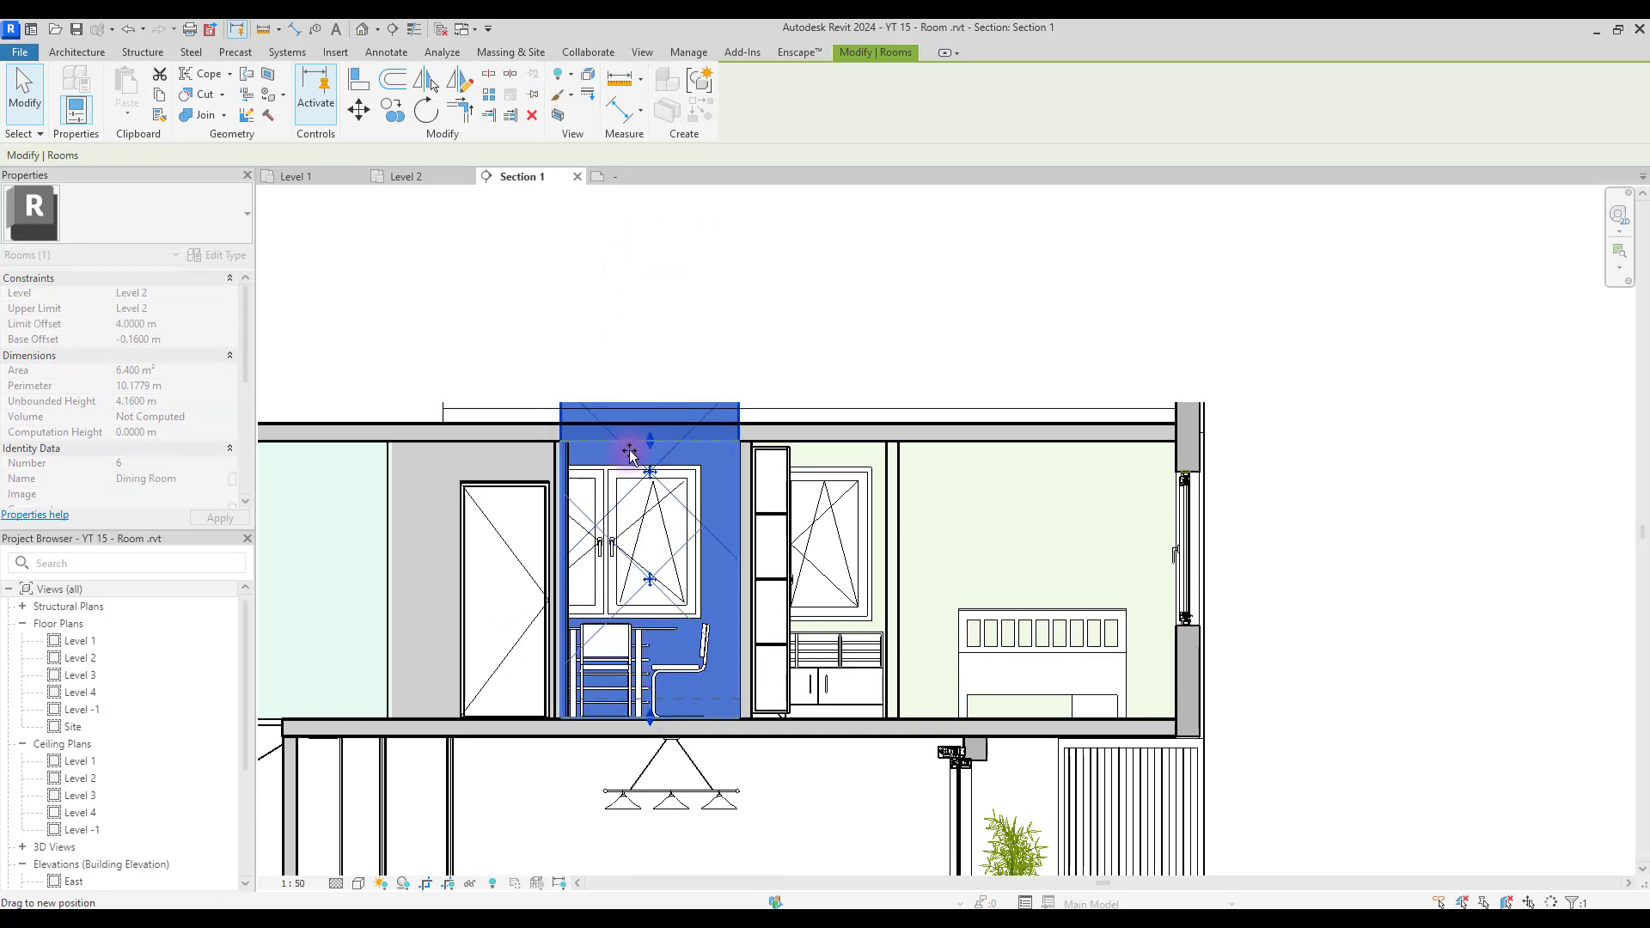
pyautogui.press('Escape')
pyautogui.scroll(-2, 1229, 336)
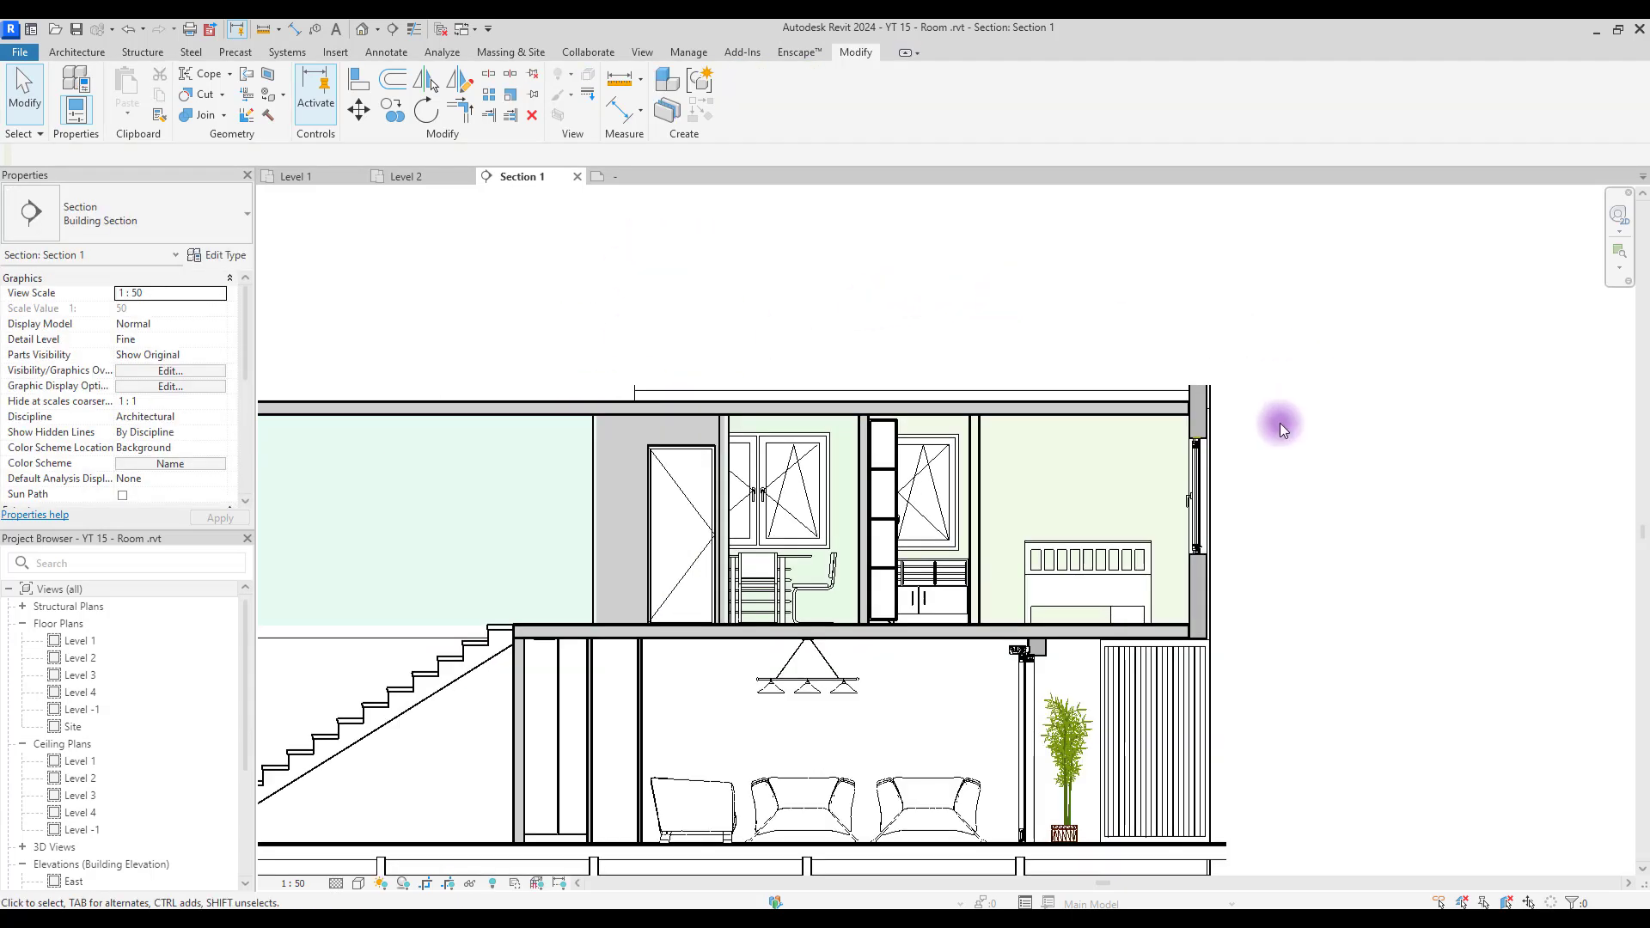
pyautogui.click(78, 52)
# Tag the section rooms with the Room Tag With Volume type, with Show Room Number turned off.
pyautogui.click(883, 109)
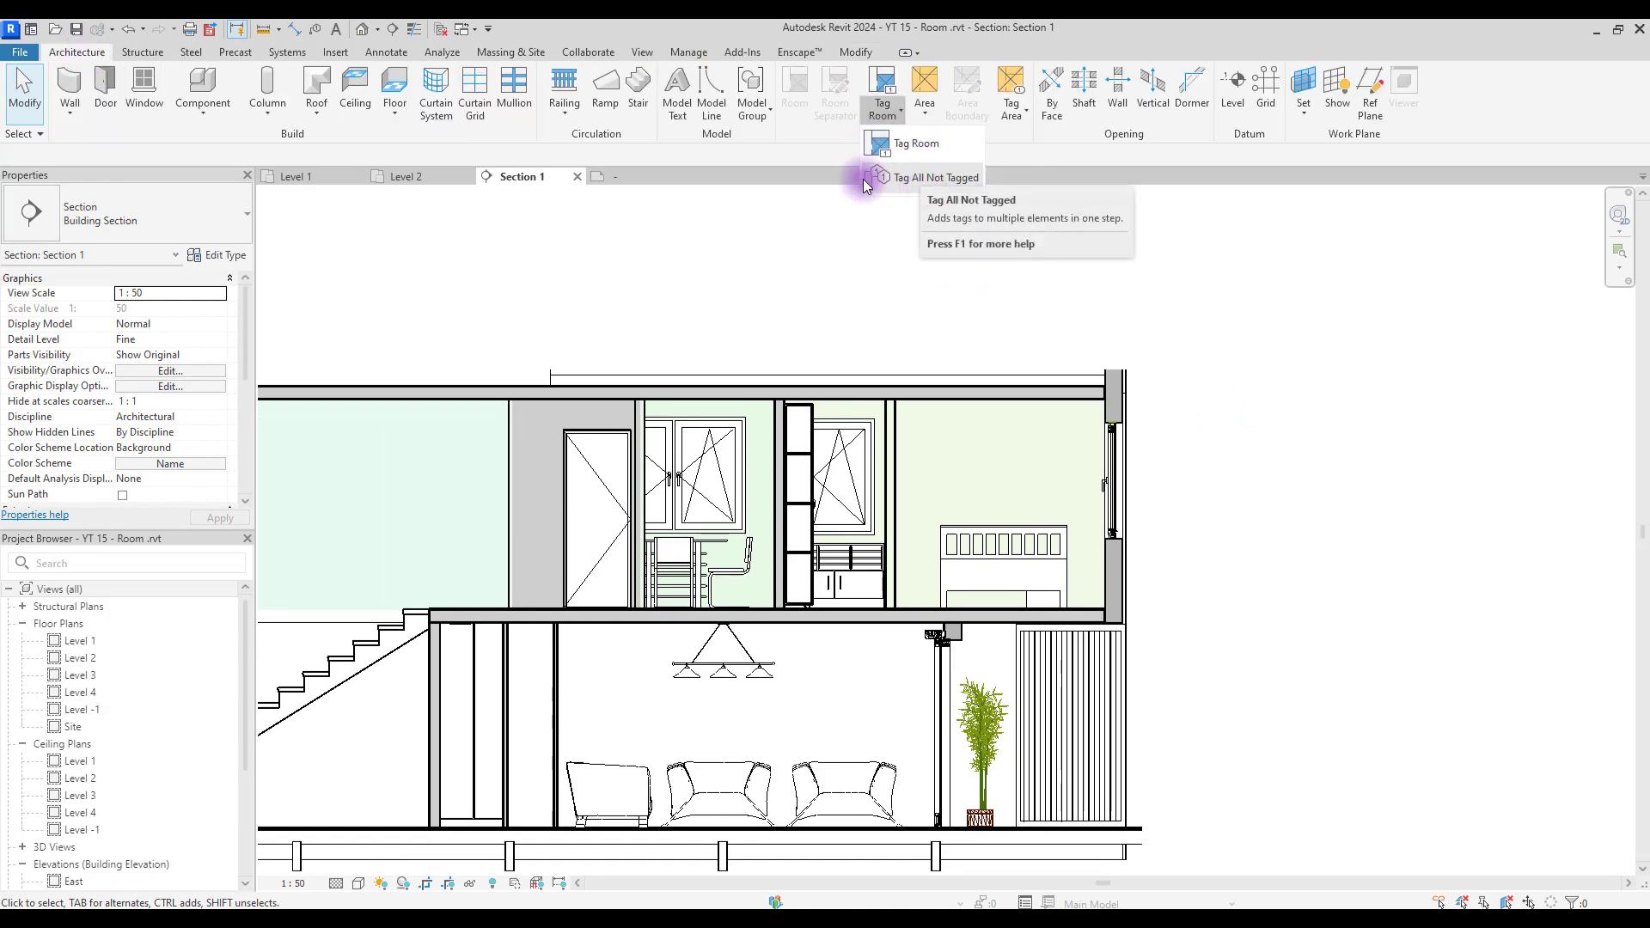
pyautogui.click(916, 144)
pyautogui.click(155, 215)
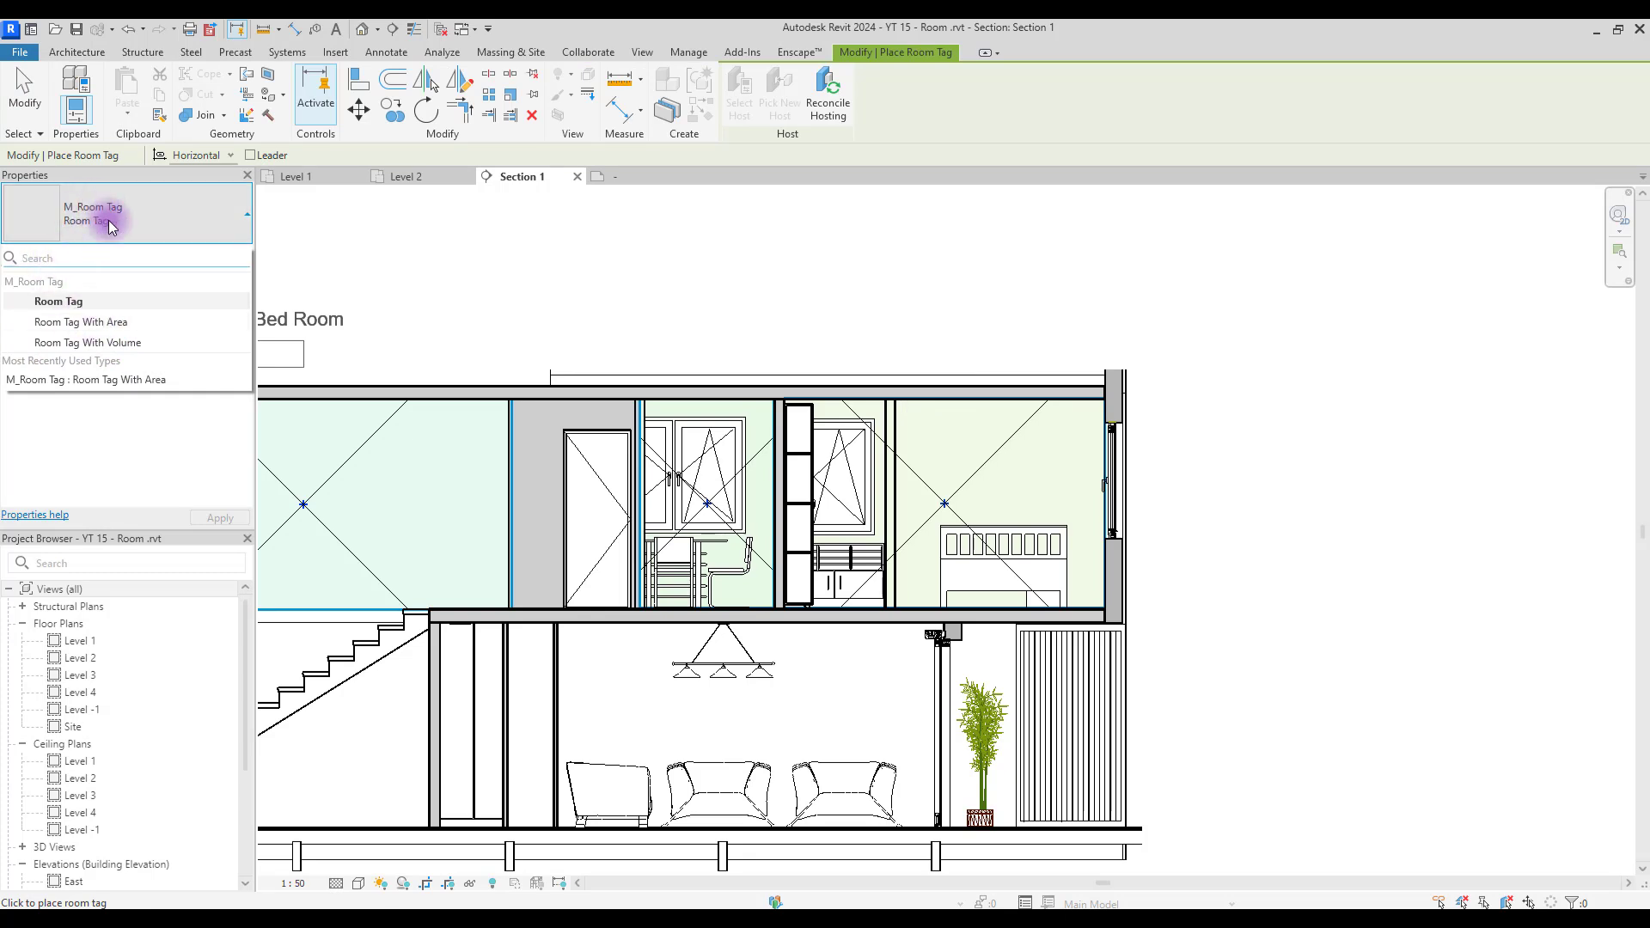
pyautogui.click(103, 342)
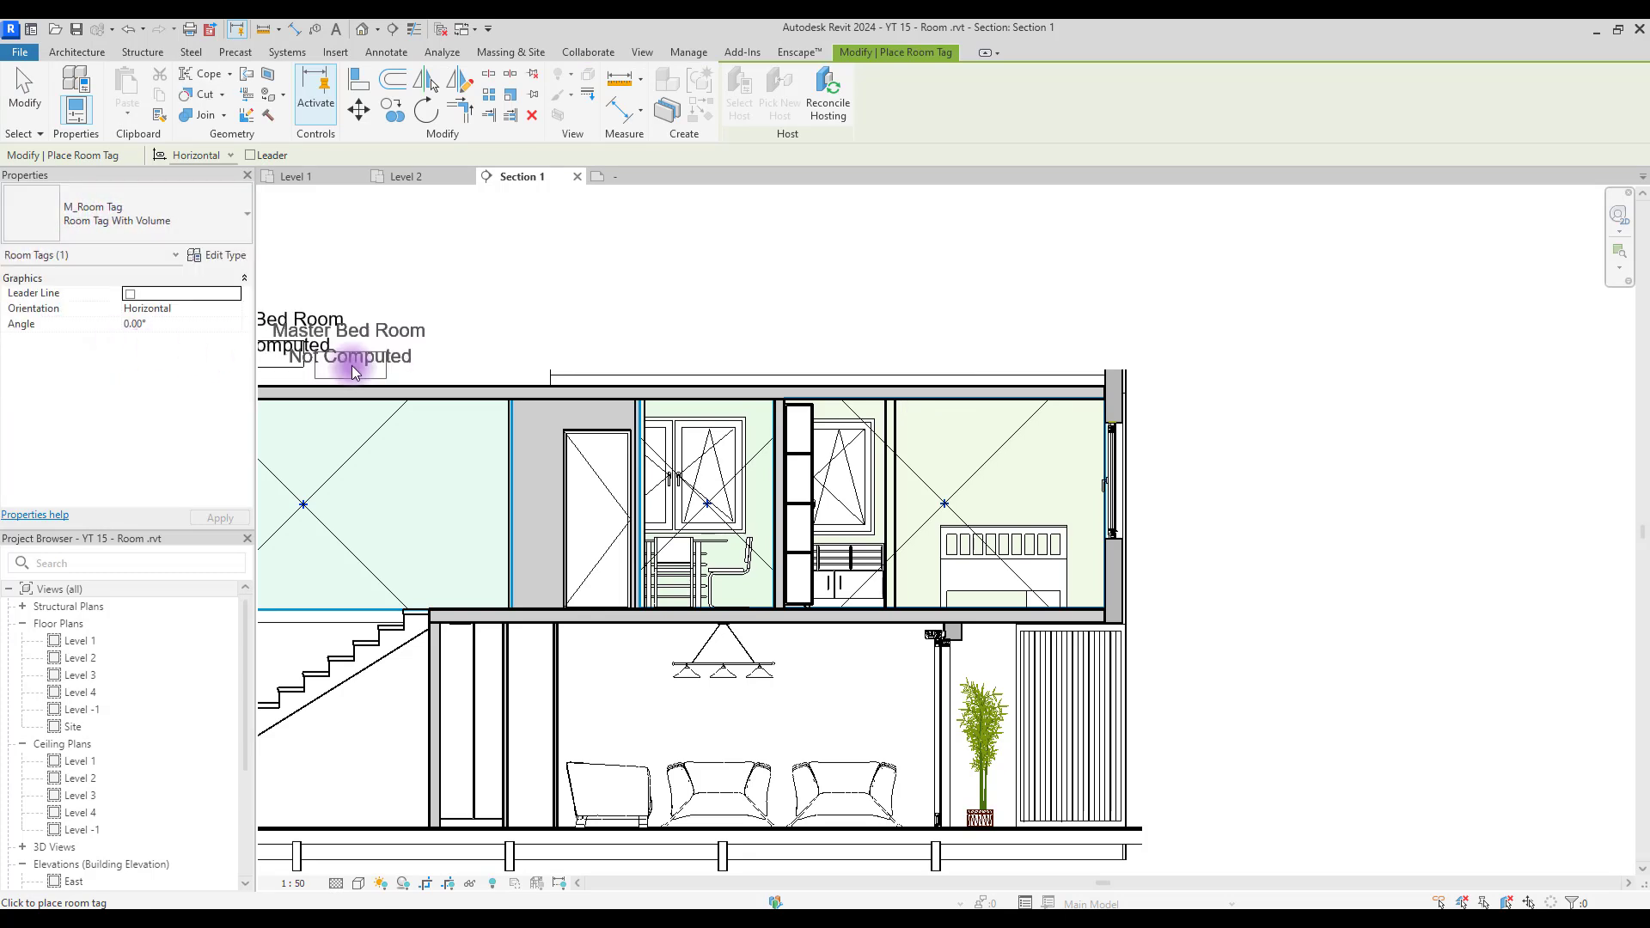
pyautogui.click(217, 256)
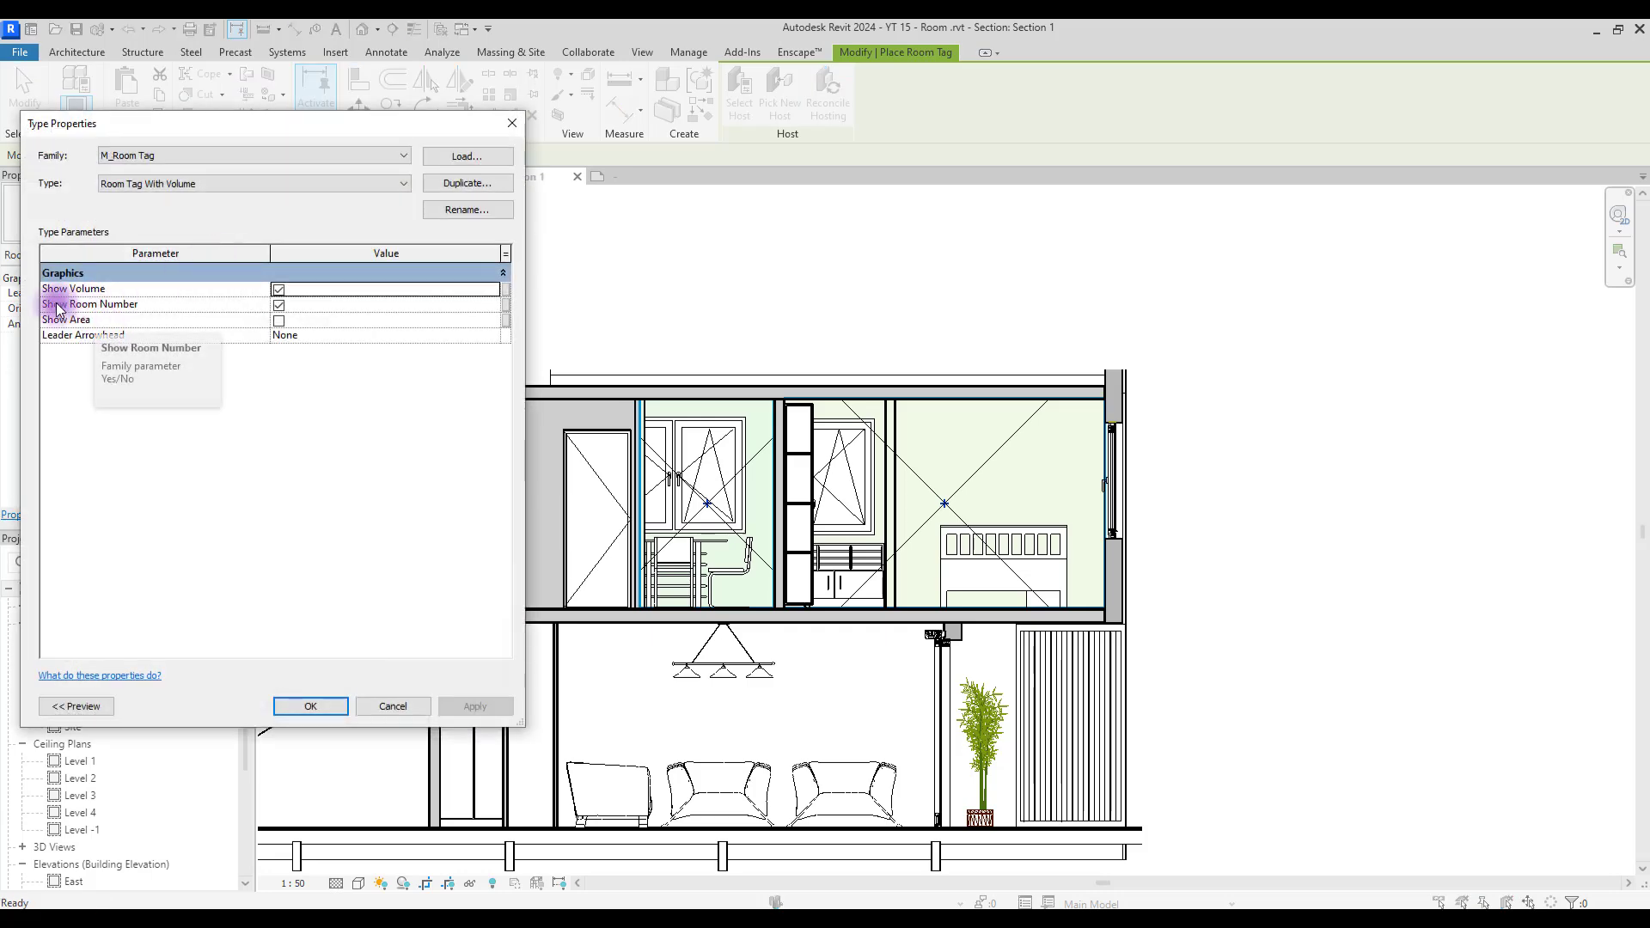
pyautogui.click(279, 305)
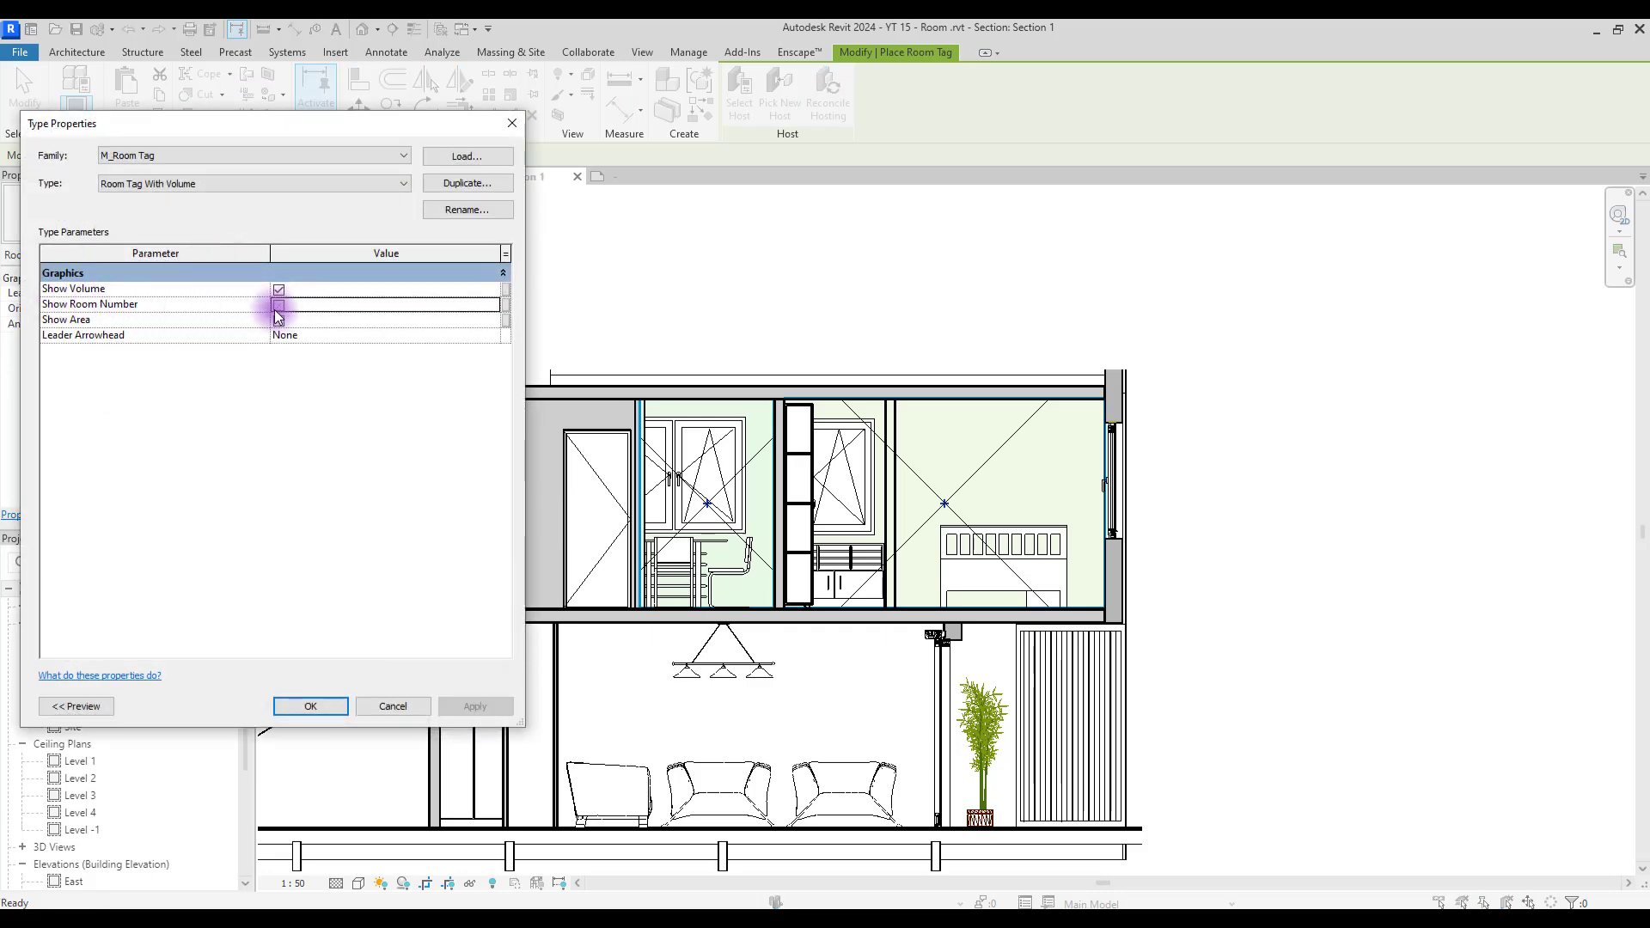
pyautogui.click(309, 706)
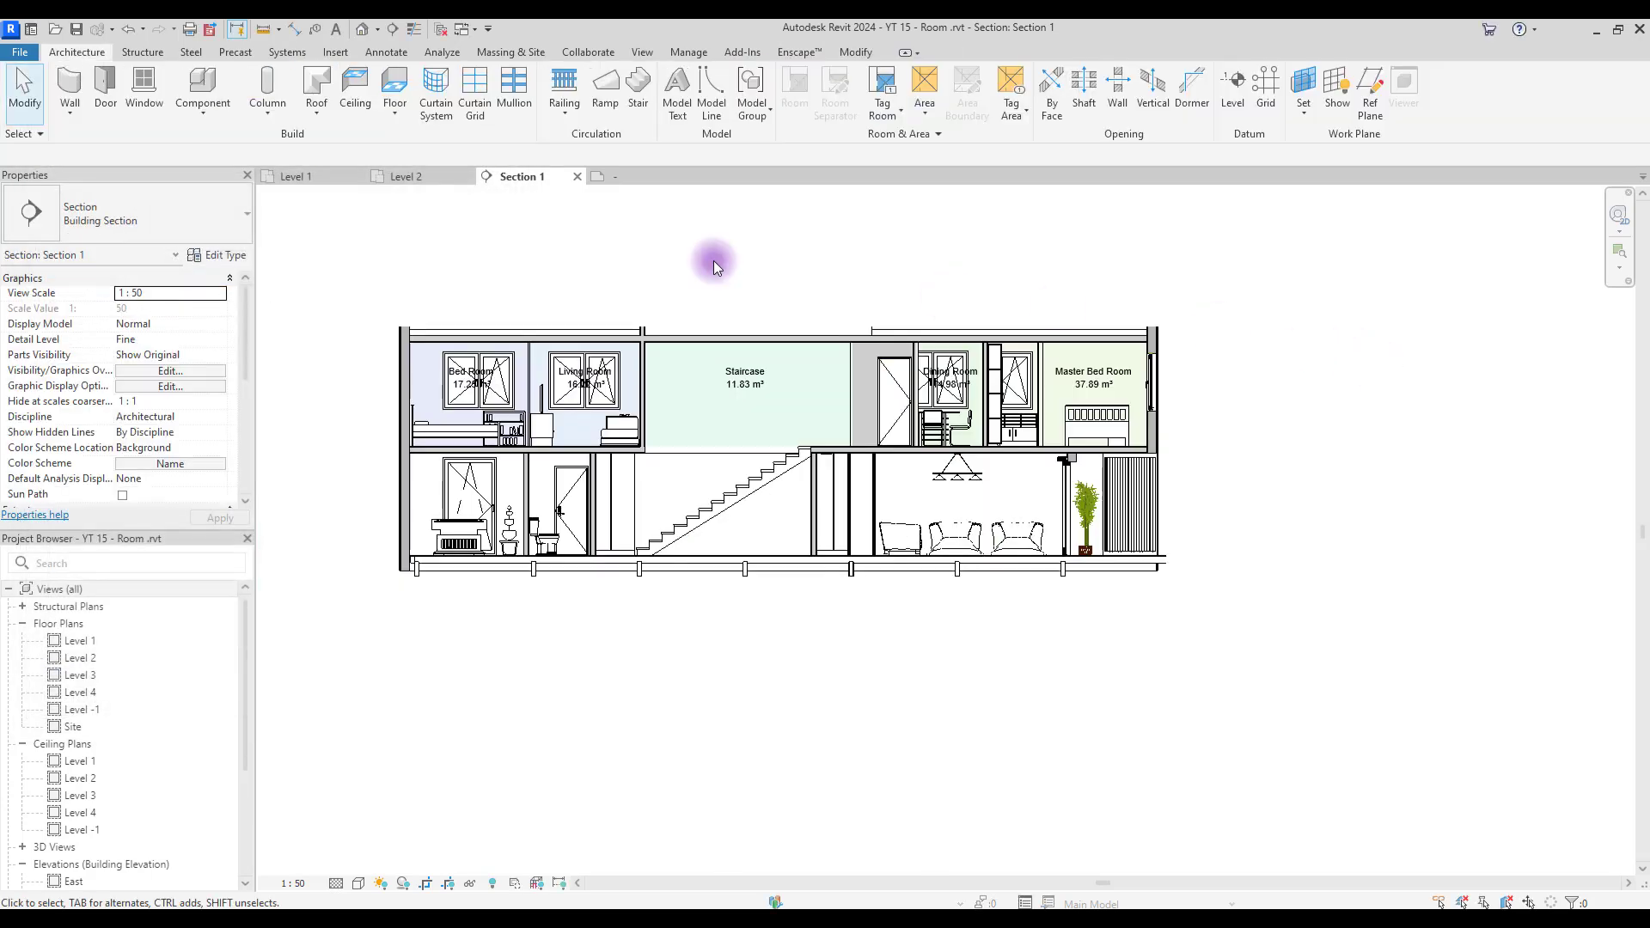
# Place a colour fill Room Legend right of the section, then switch to the Level 2 plan.
pyautogui.click(383, 53)
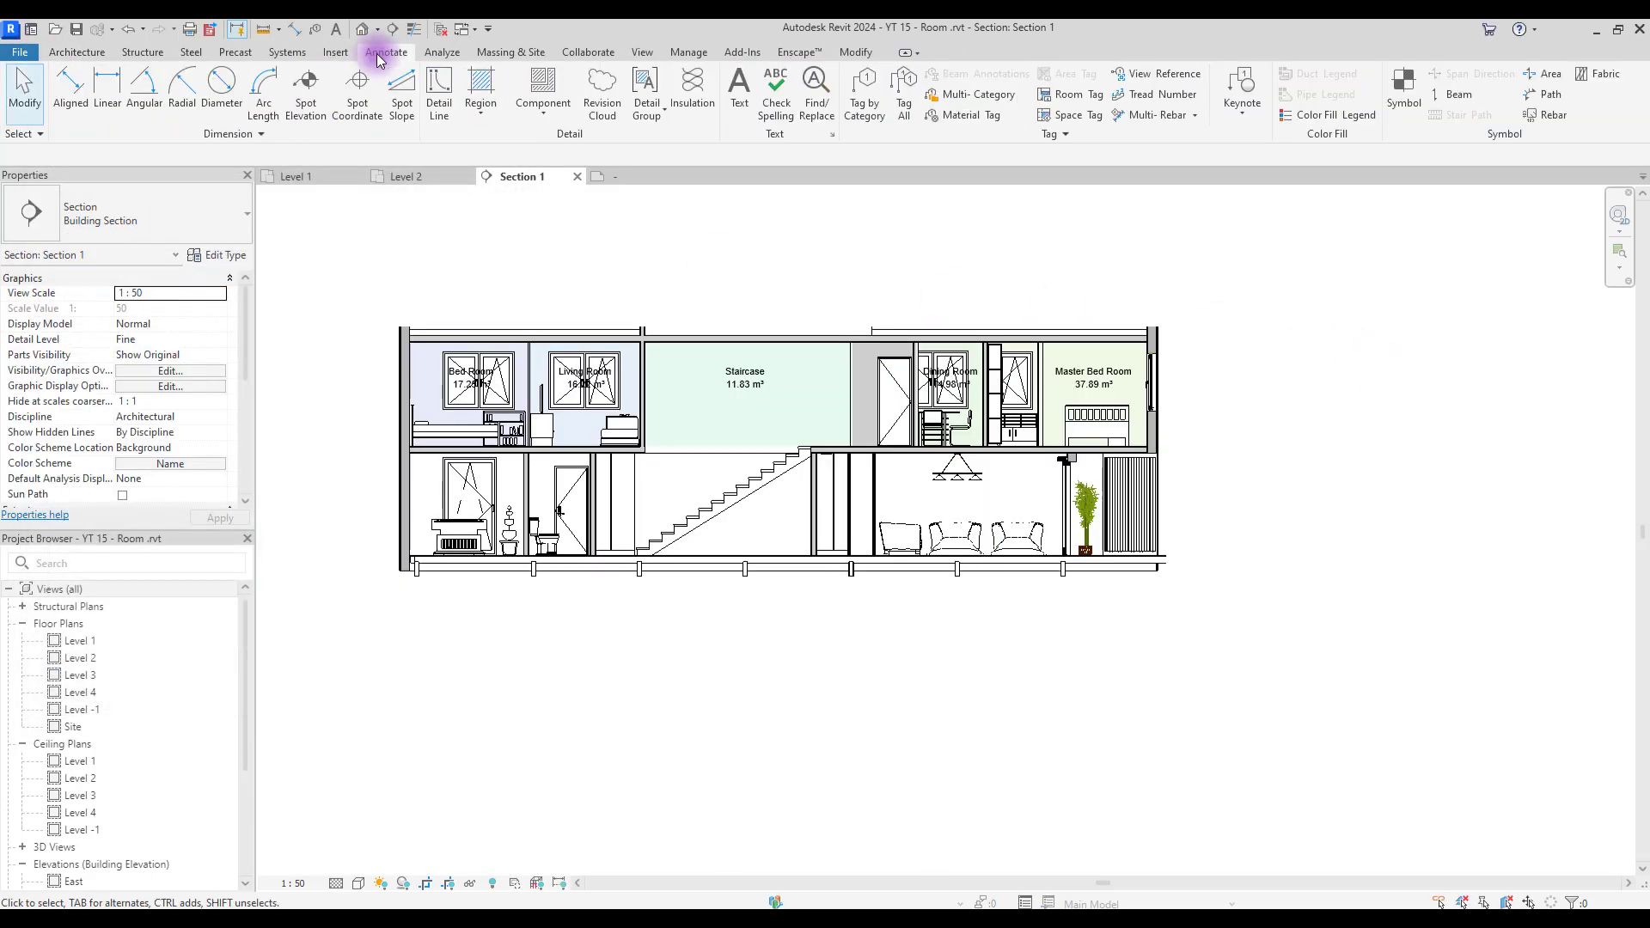
pyautogui.click(1328, 117)
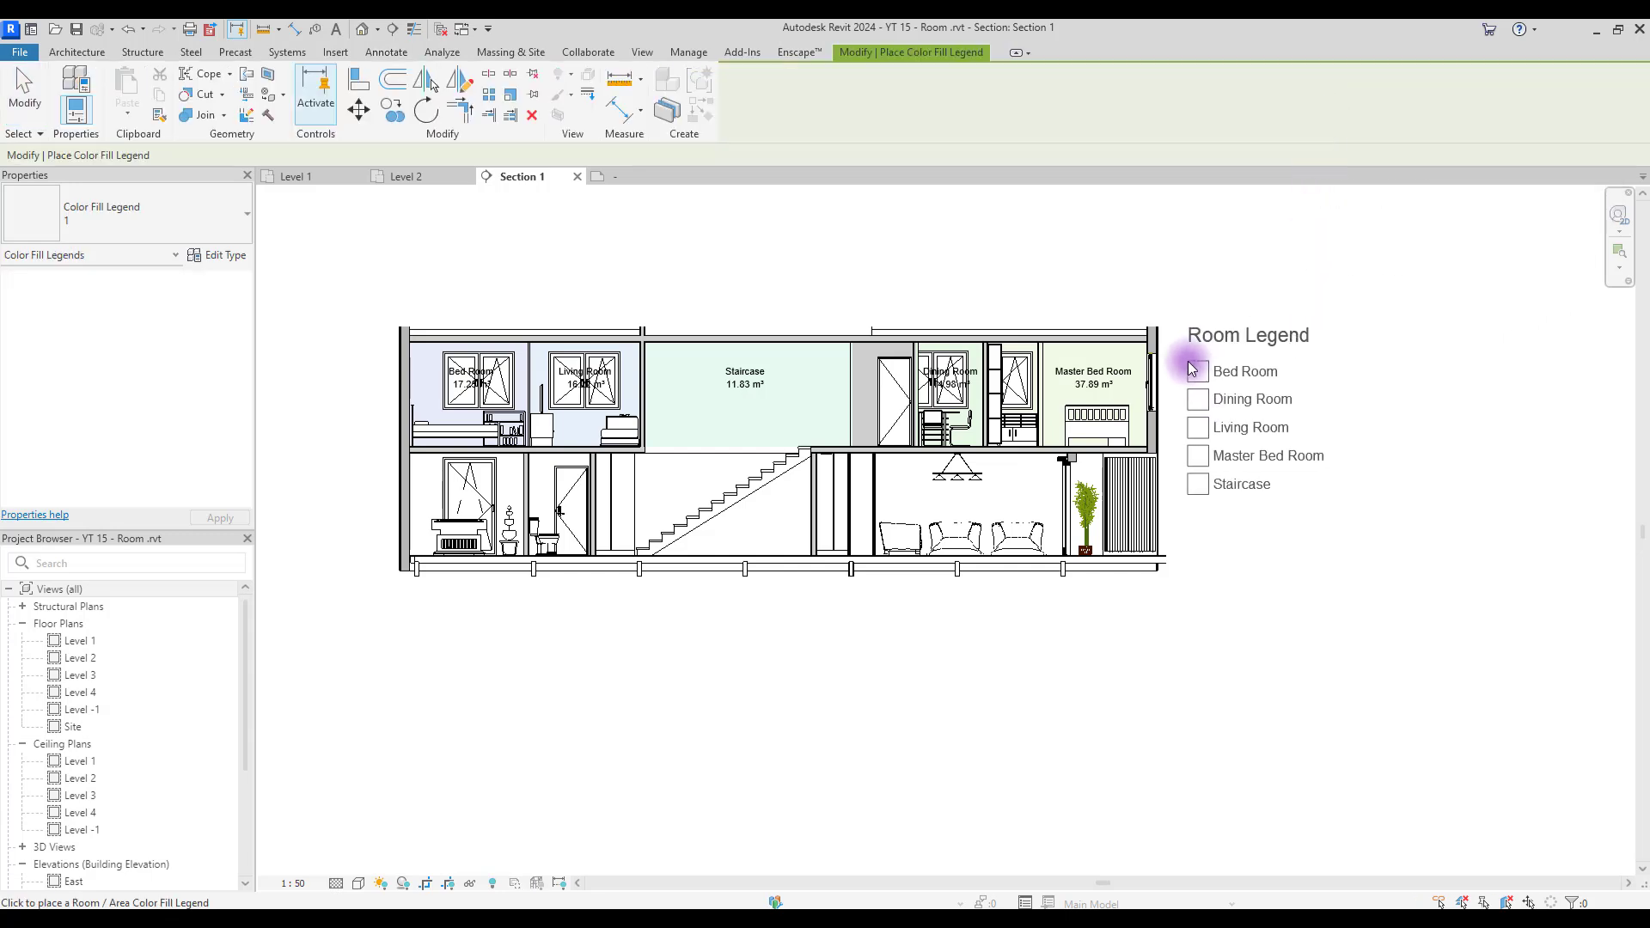
pyautogui.click(1205, 371)
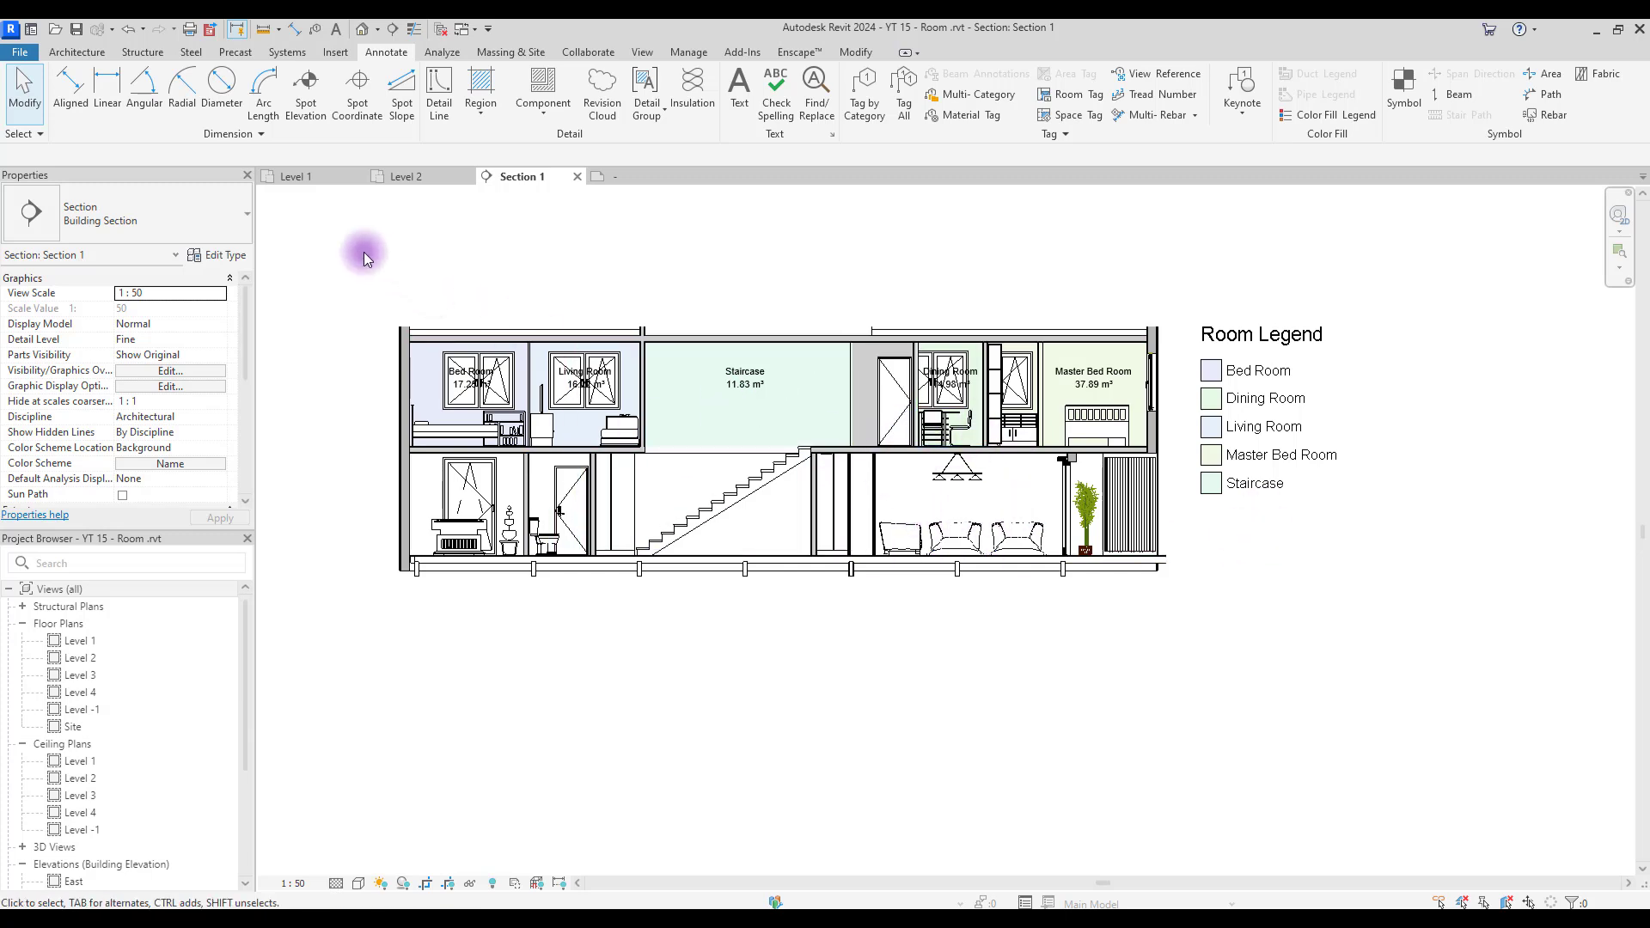
pyautogui.click(409, 179)
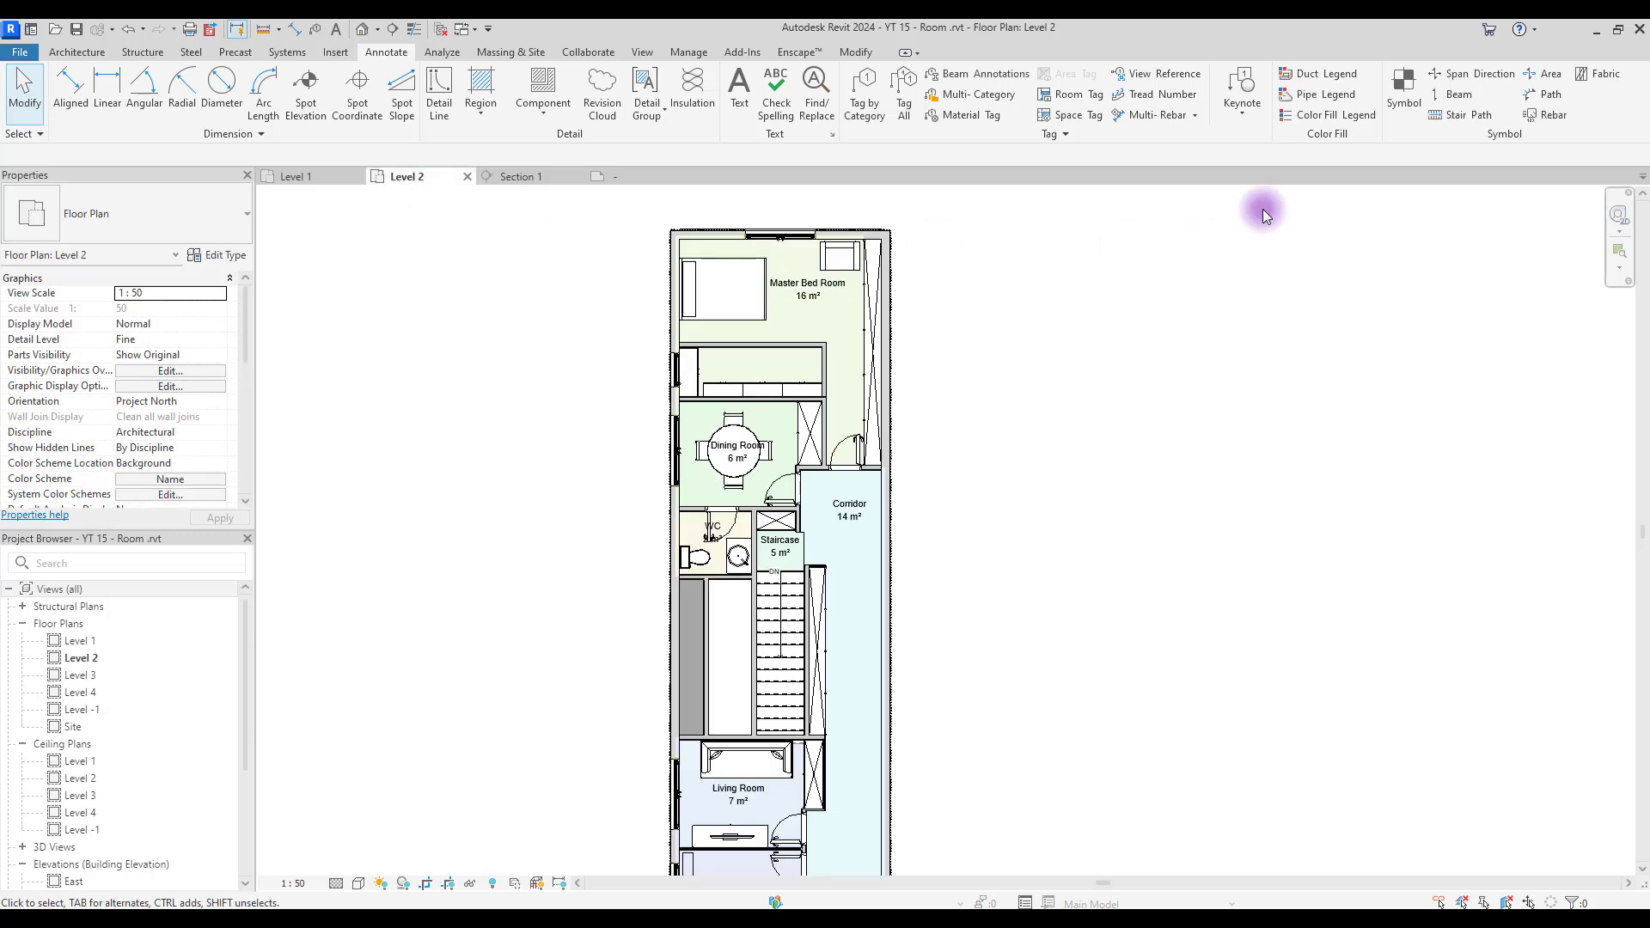
# Place a Room Legend beside the Level 2 plan, zoom to fit, and open its type properties.
pyautogui.click(1300, 118)
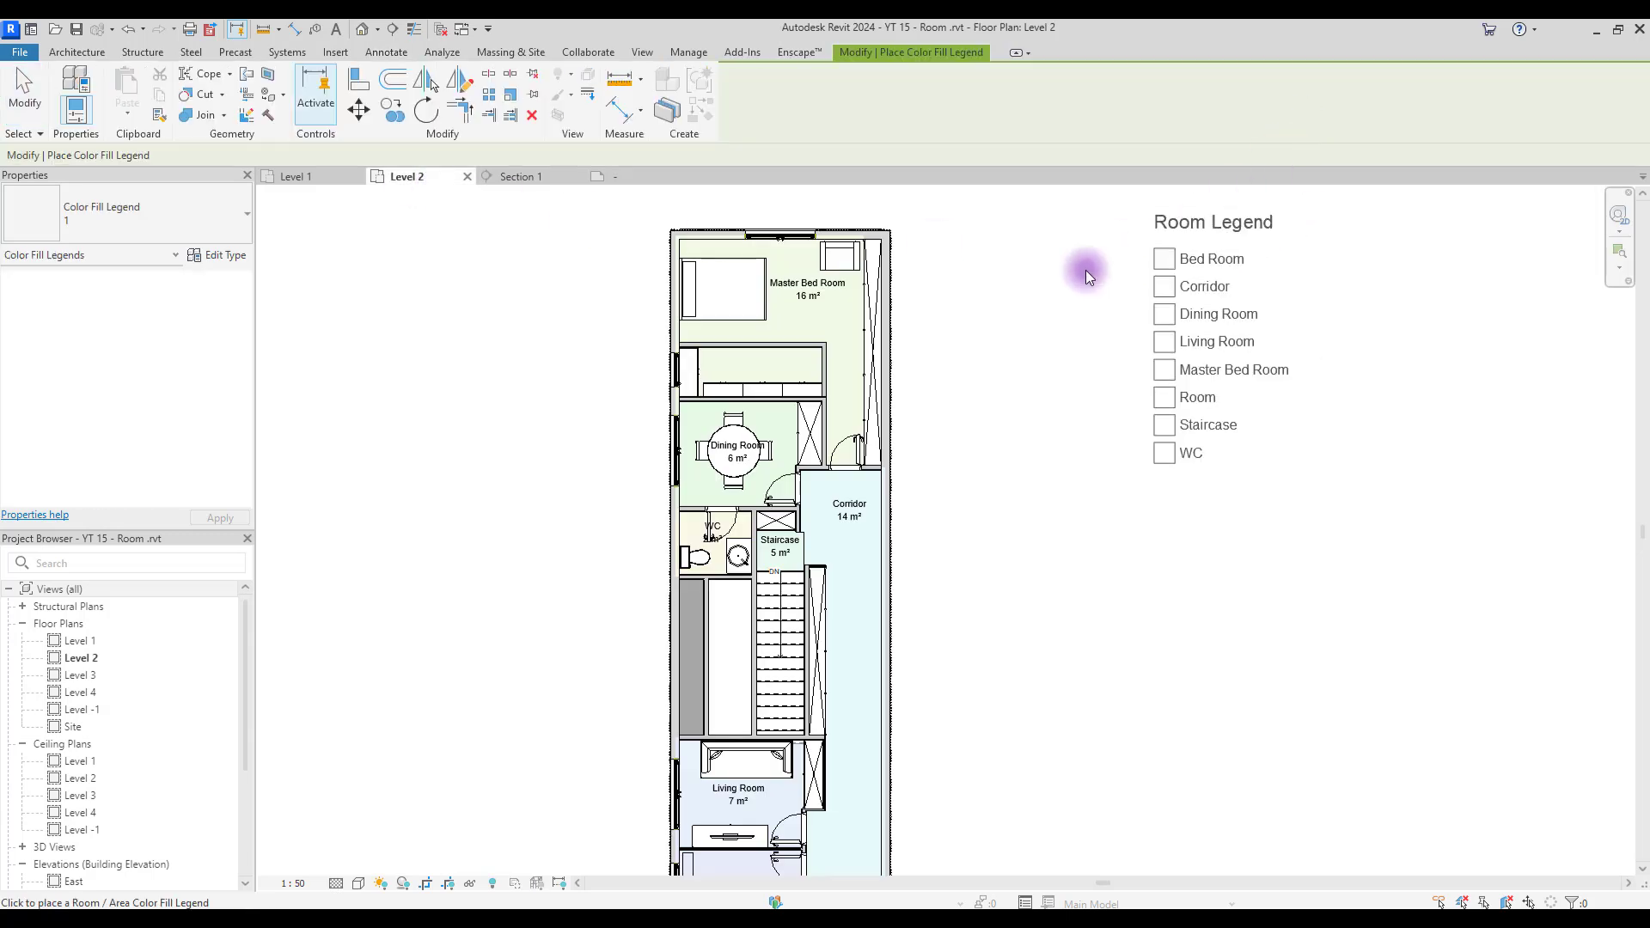
pyautogui.click(925, 270)
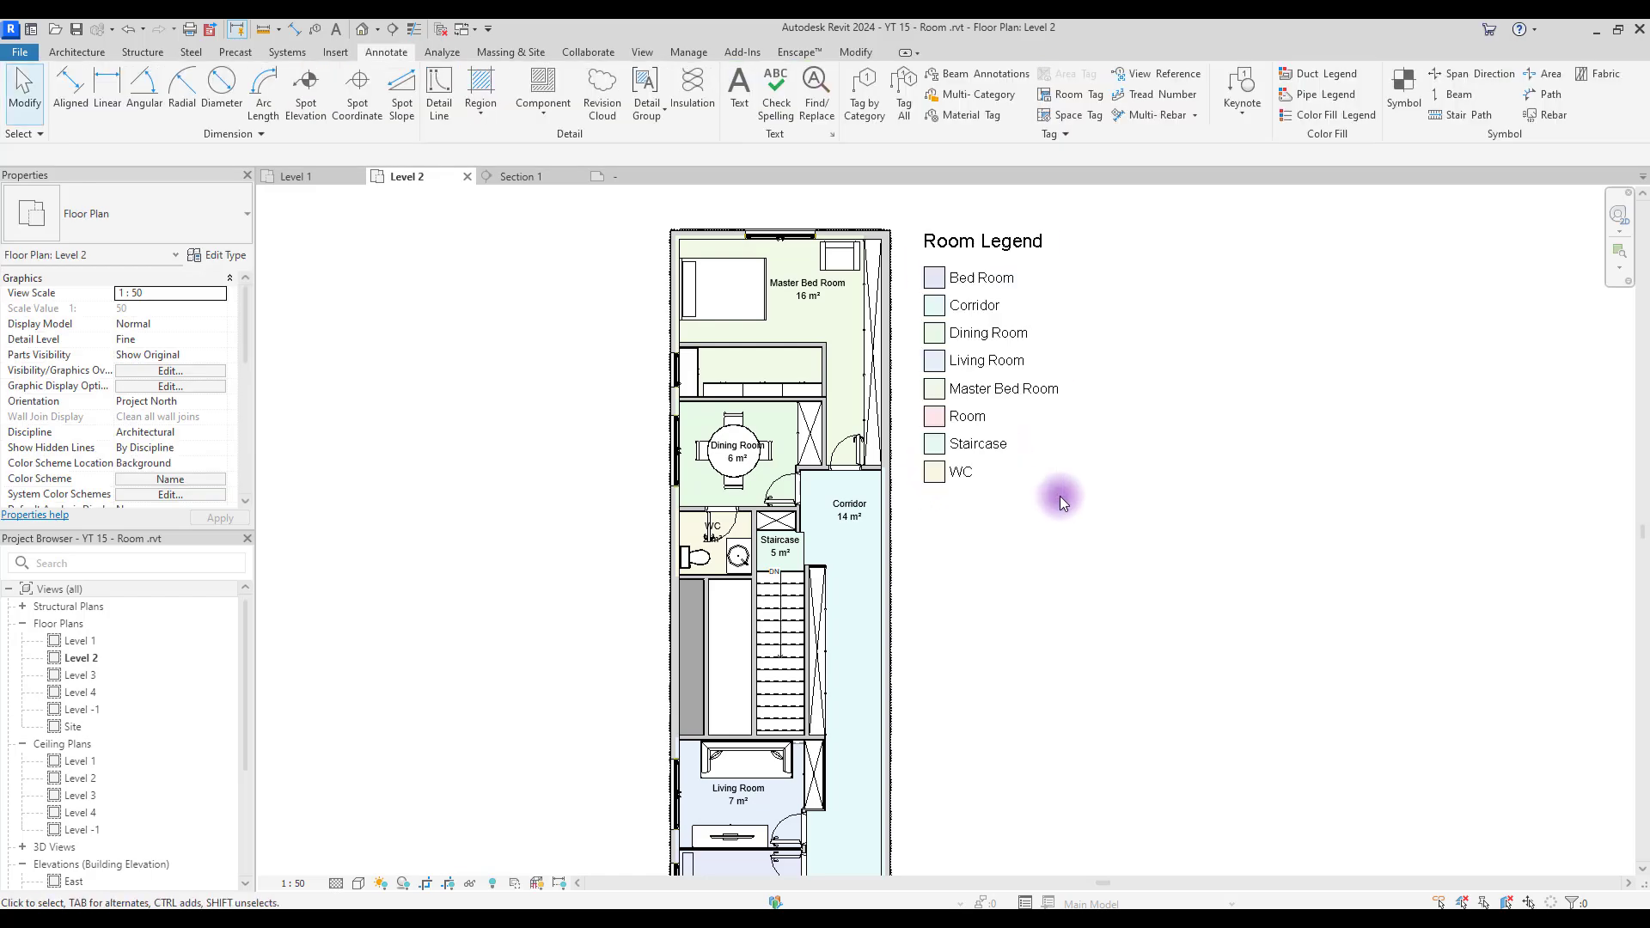
pyautogui.press('z')
pyautogui.press('f')
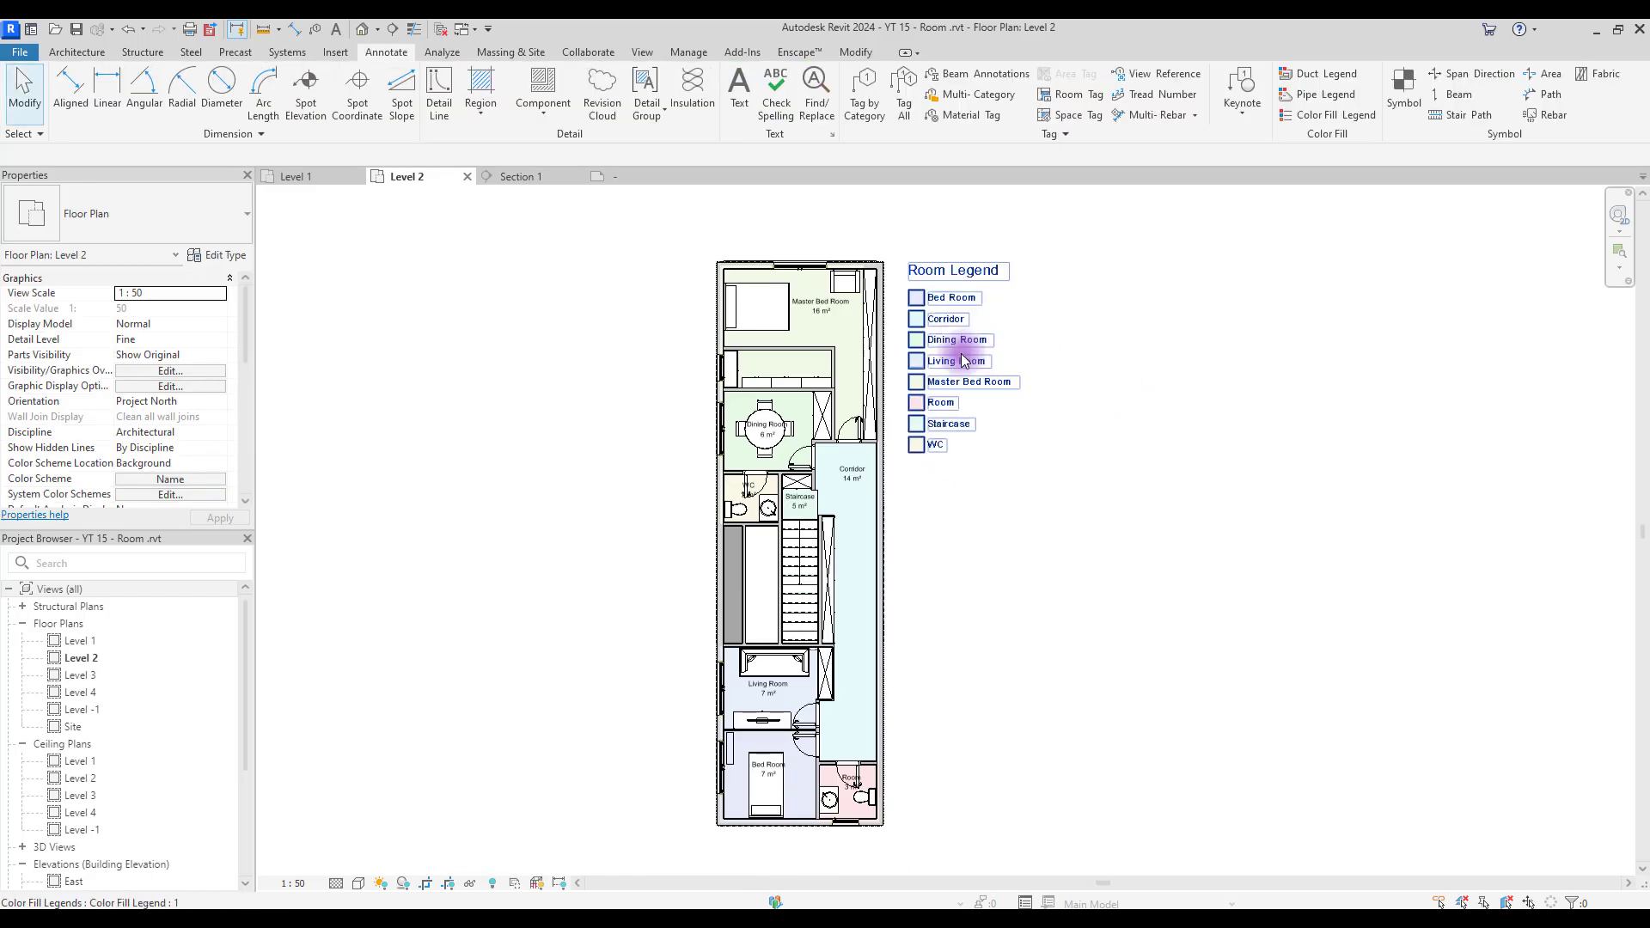
pyautogui.click(963, 360)
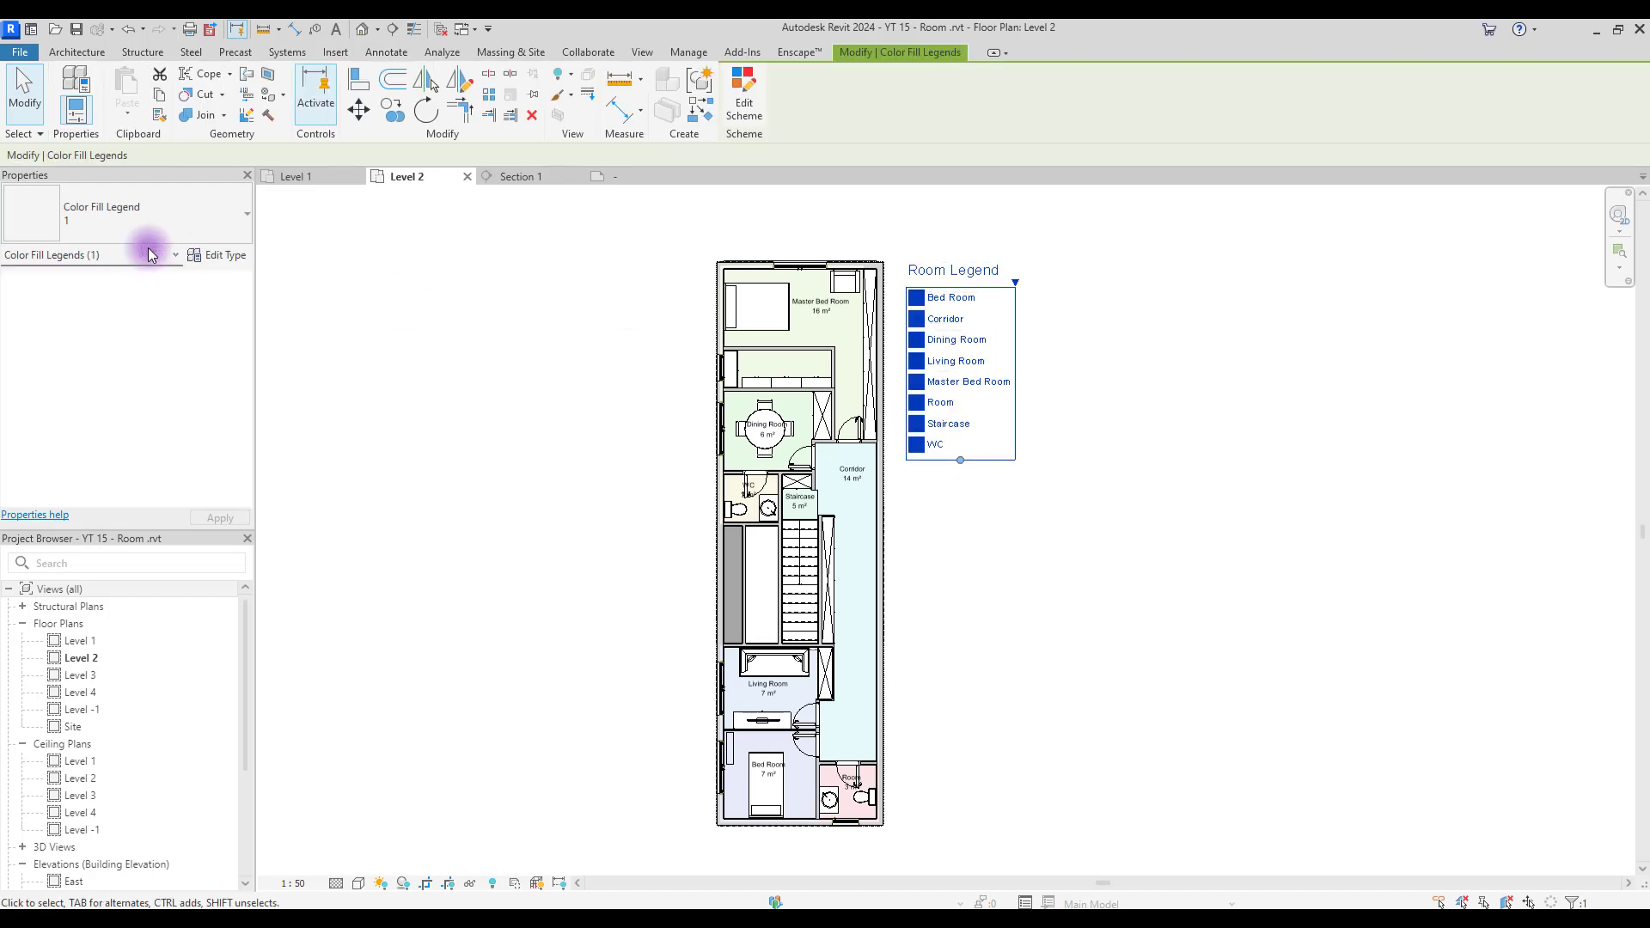
pyautogui.click(215, 263)
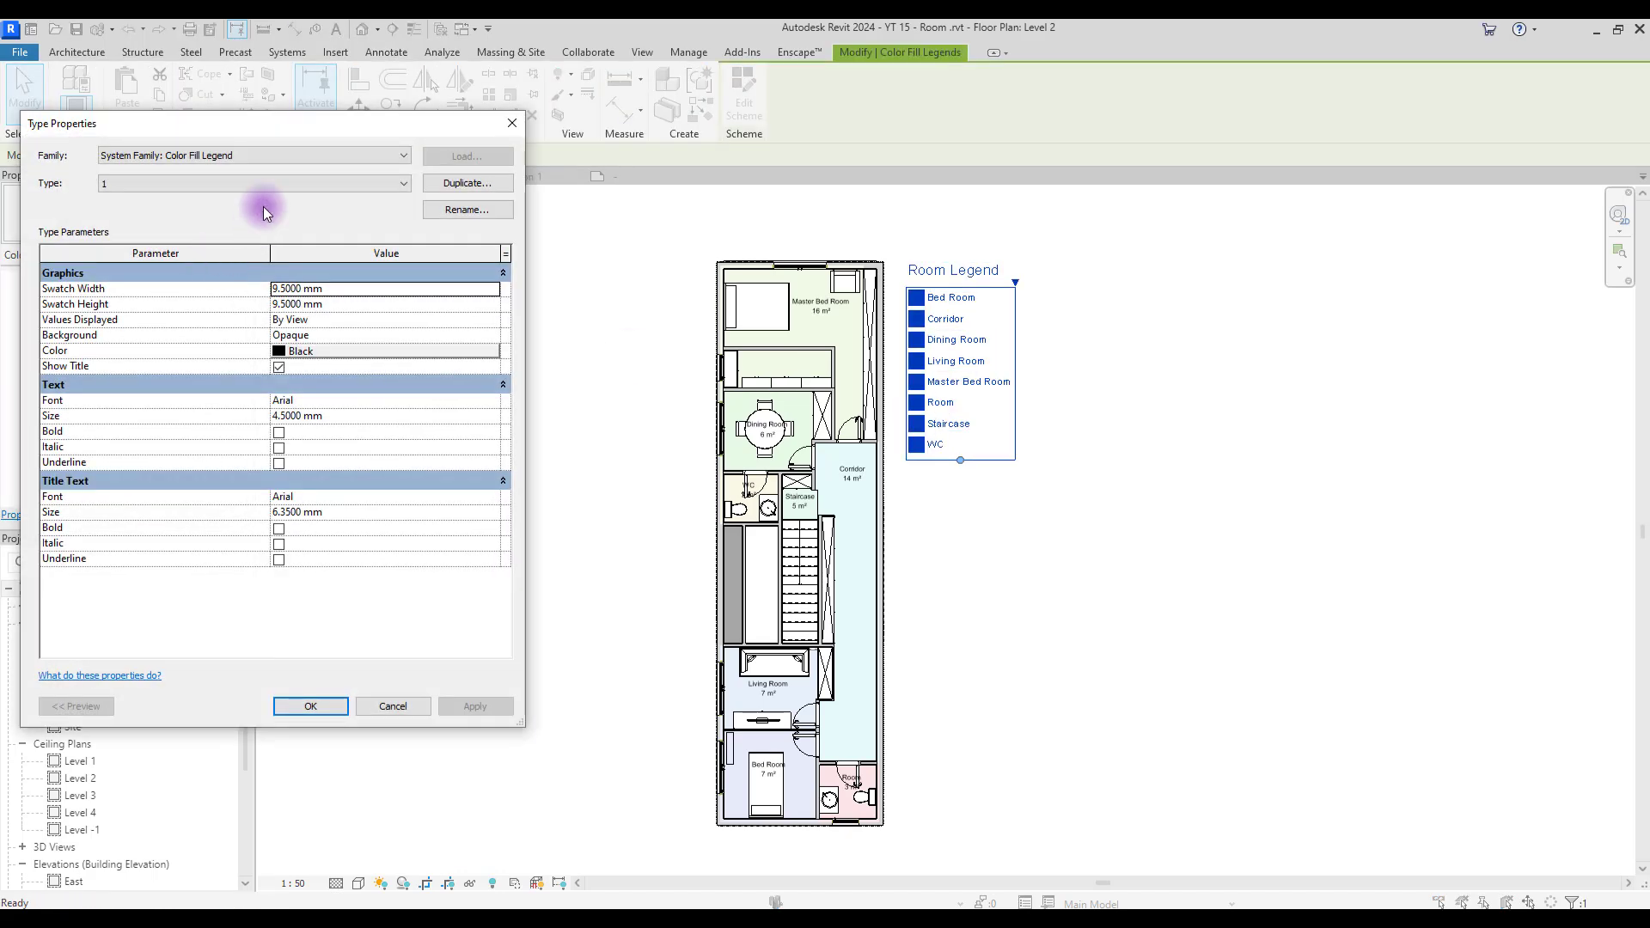